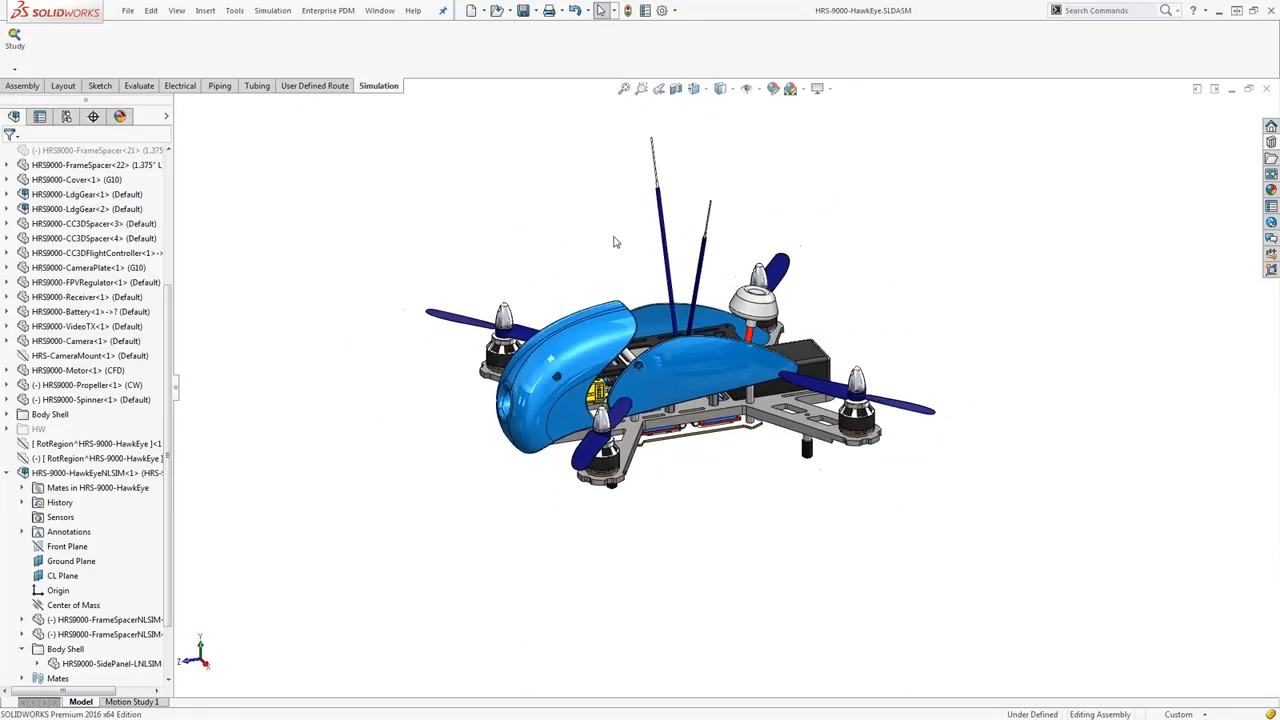
Open the HRS9000-MainFrame_sim part on its own from the drone assembly.
{"action": "scroll", "coordinate": [612, 242], "scroll_direction": "up", "scroll_amount": 3}
{"action": "middle_click_drag", "start_coordinate": [612, 242], "coordinate": [731, 503]}
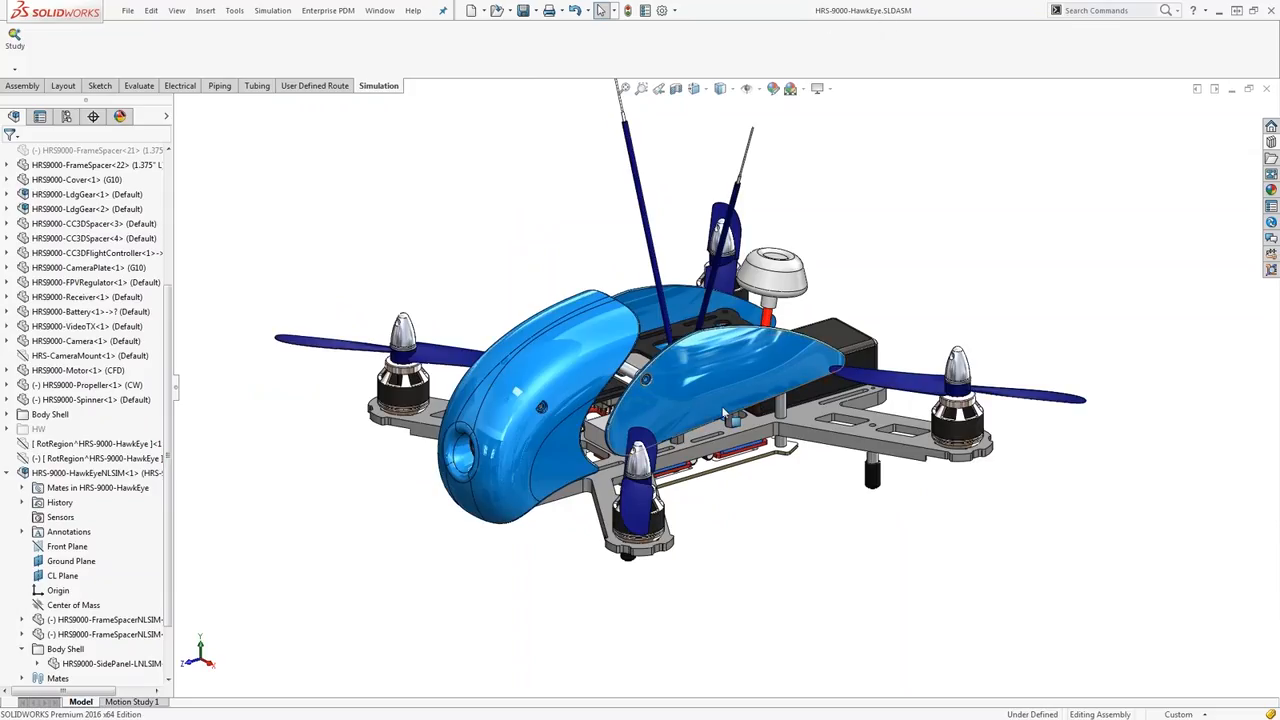
{"action": "scroll", "coordinate": [737, 457], "scroll_direction": "down", "scroll_amount": 2}
{"action": "middle_click_drag", "start_coordinate": [737, 457], "coordinate": [763, 435]}
{"action": "scroll", "coordinate": [763, 435], "scroll_direction": "up", "scroll_amount": 3}
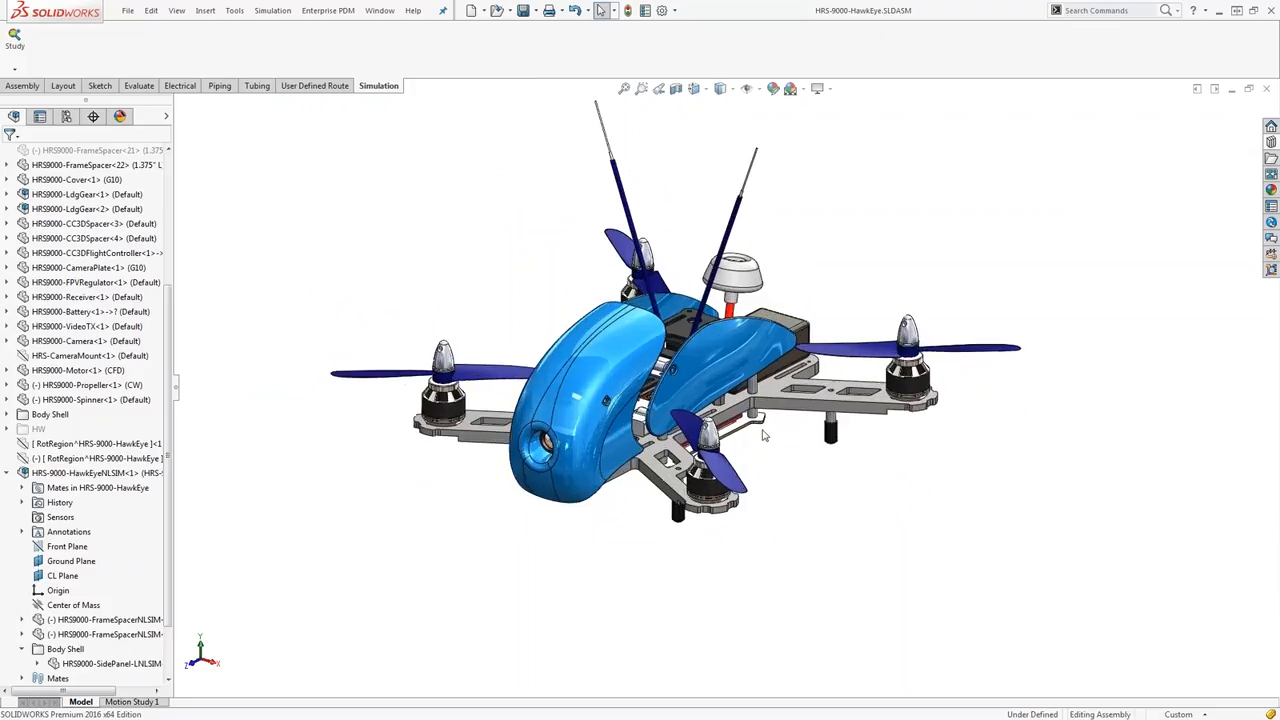
{"action": "right_click", "coordinate": [775, 418]}
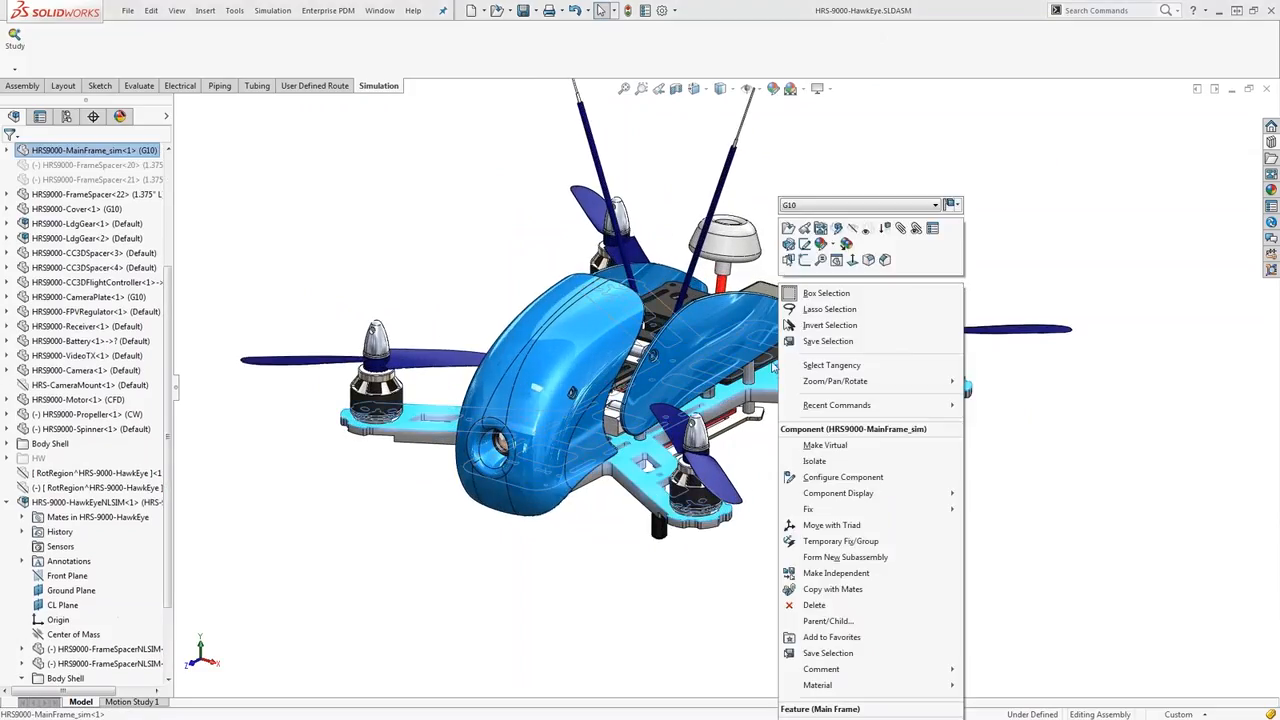
{"action": "left_click", "coordinate": [790, 229]}
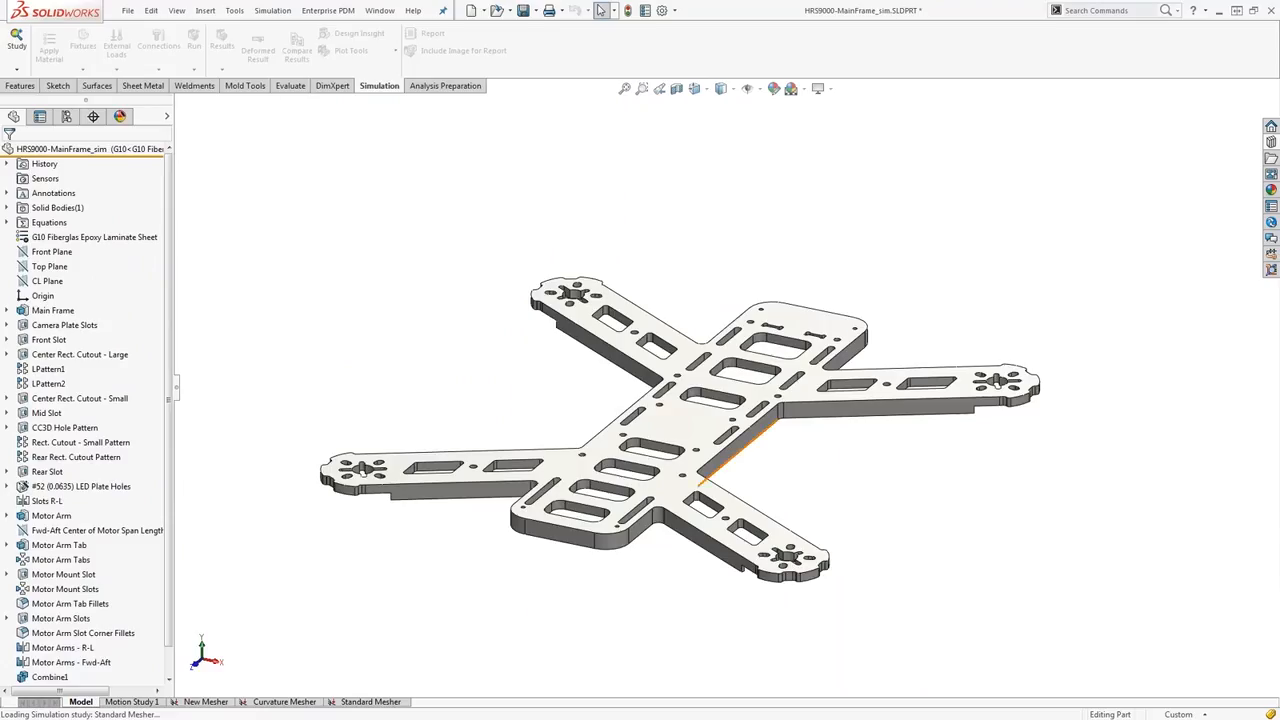
Orient the main frame to the top view and show the mesh of the Curvature Mesher study.
{"action": "middle_click_drag", "start_coordinate": [790, 380], "coordinate": [708, 433]}
{"action": "key", "text": "ctrl+5"}
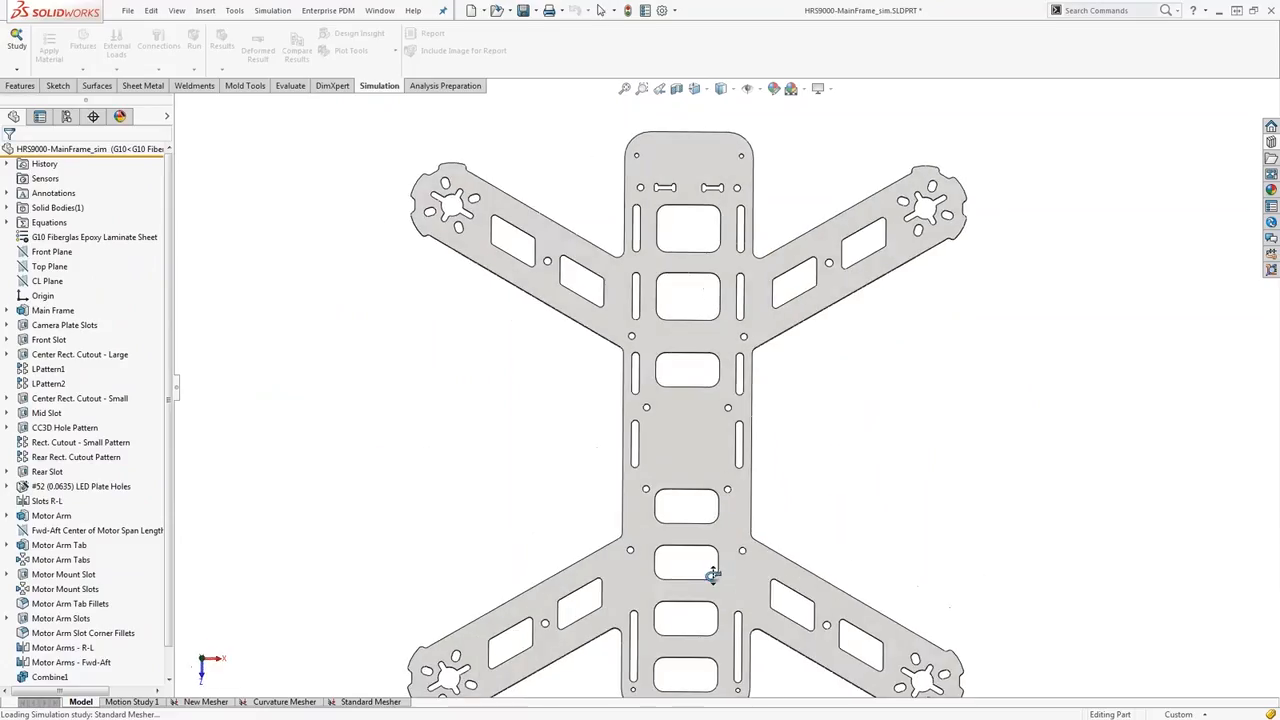
{"action": "left_click", "coordinate": [286, 702]}
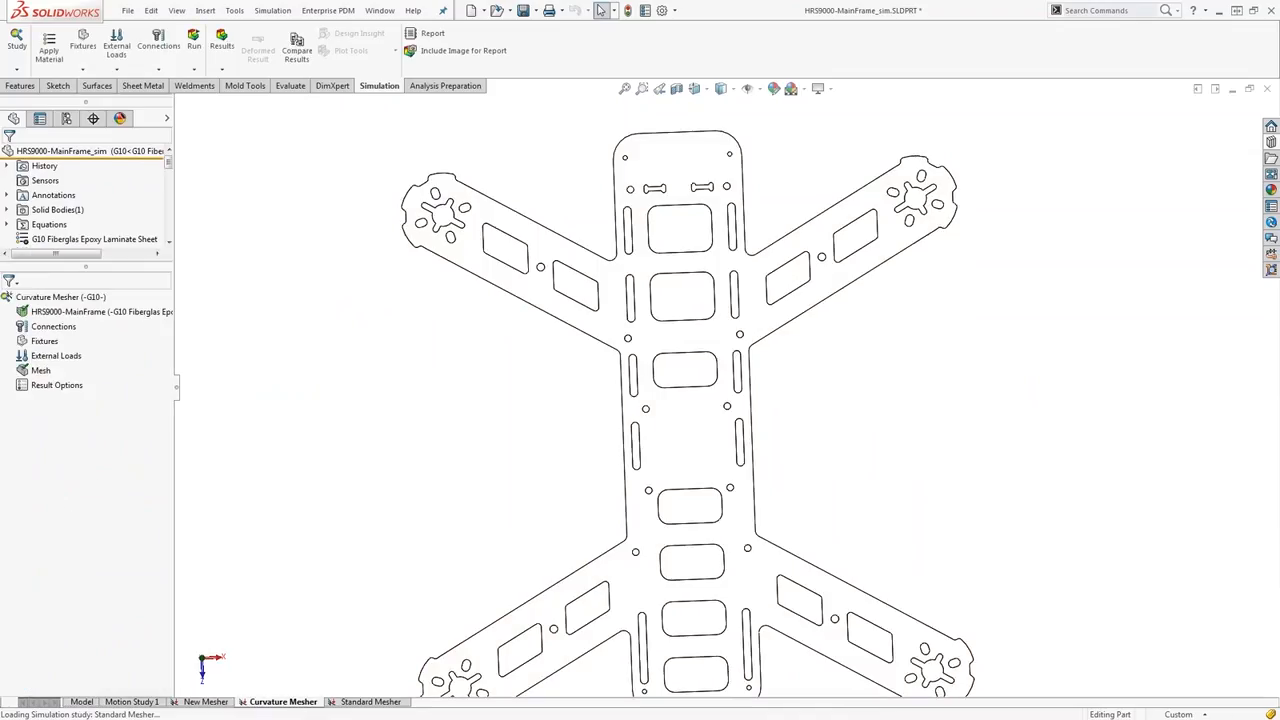
{"action": "right_click", "coordinate": [40, 370]}
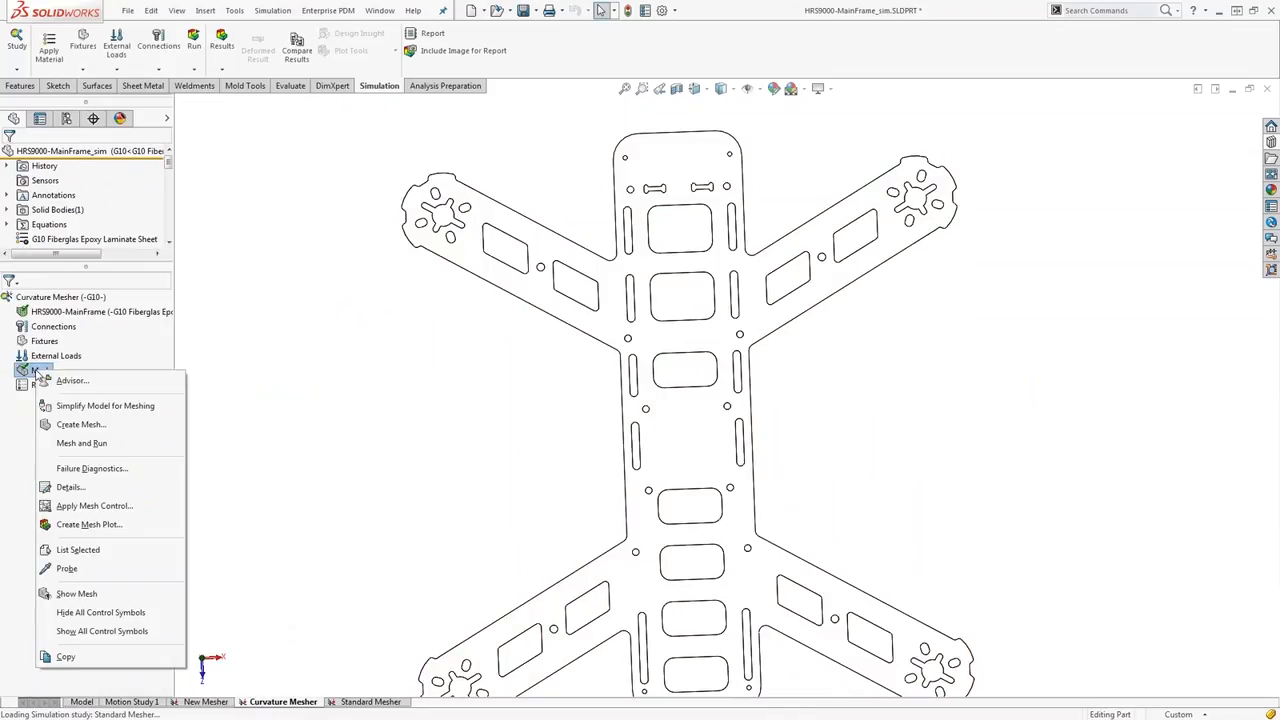
{"action": "left_click", "coordinate": [76, 593]}
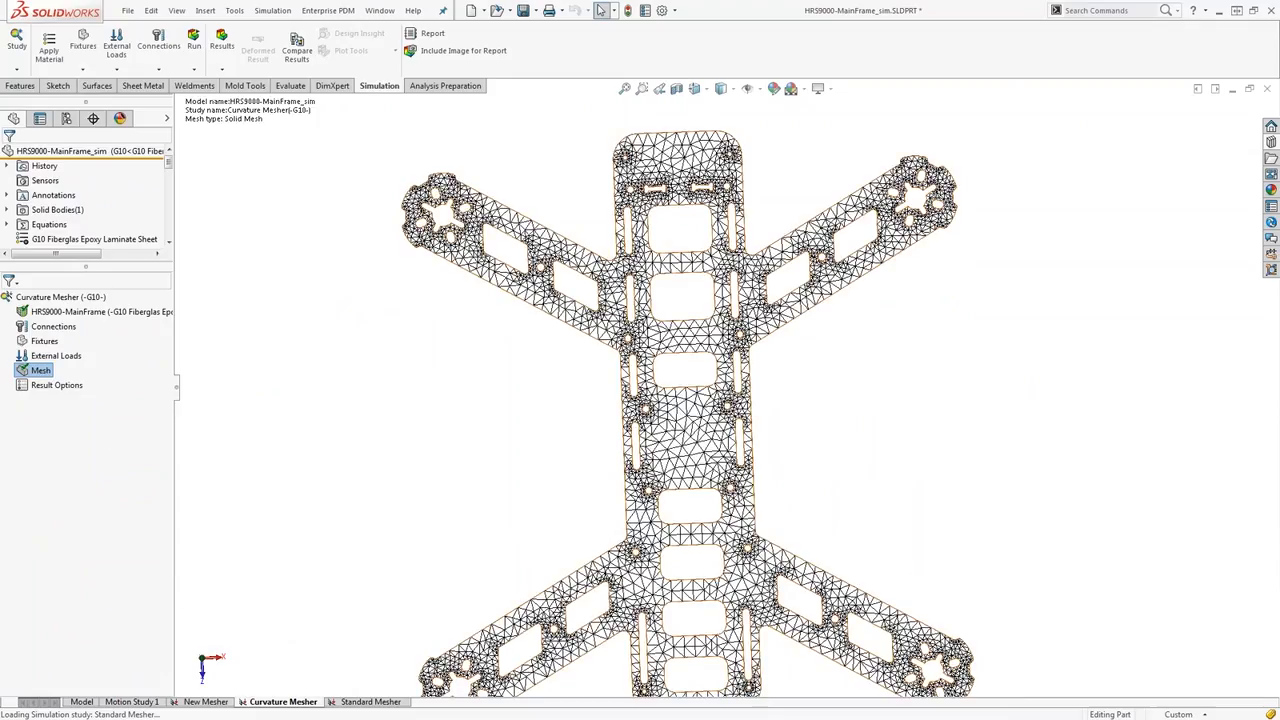
Examine the curvature-based mesh around the frame's holes, slots, cutouts and motor arms.
{"action": "scroll", "coordinate": [698, 305], "scroll_direction": "down", "scroll_amount": 2}
{"action": "scroll", "coordinate": [698, 305], "scroll_direction": "down", "scroll_amount": 1}
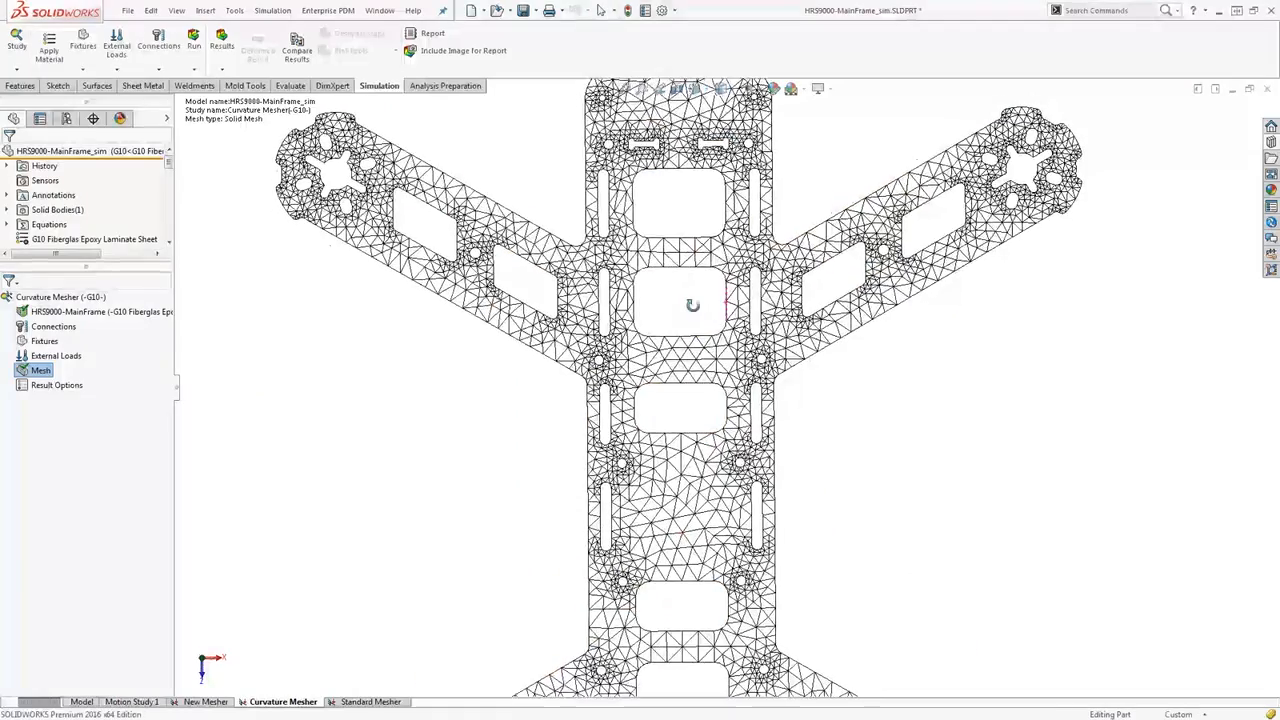
{"action": "scroll", "coordinate": [760, 368], "scroll_direction": "down", "scroll_amount": 3}
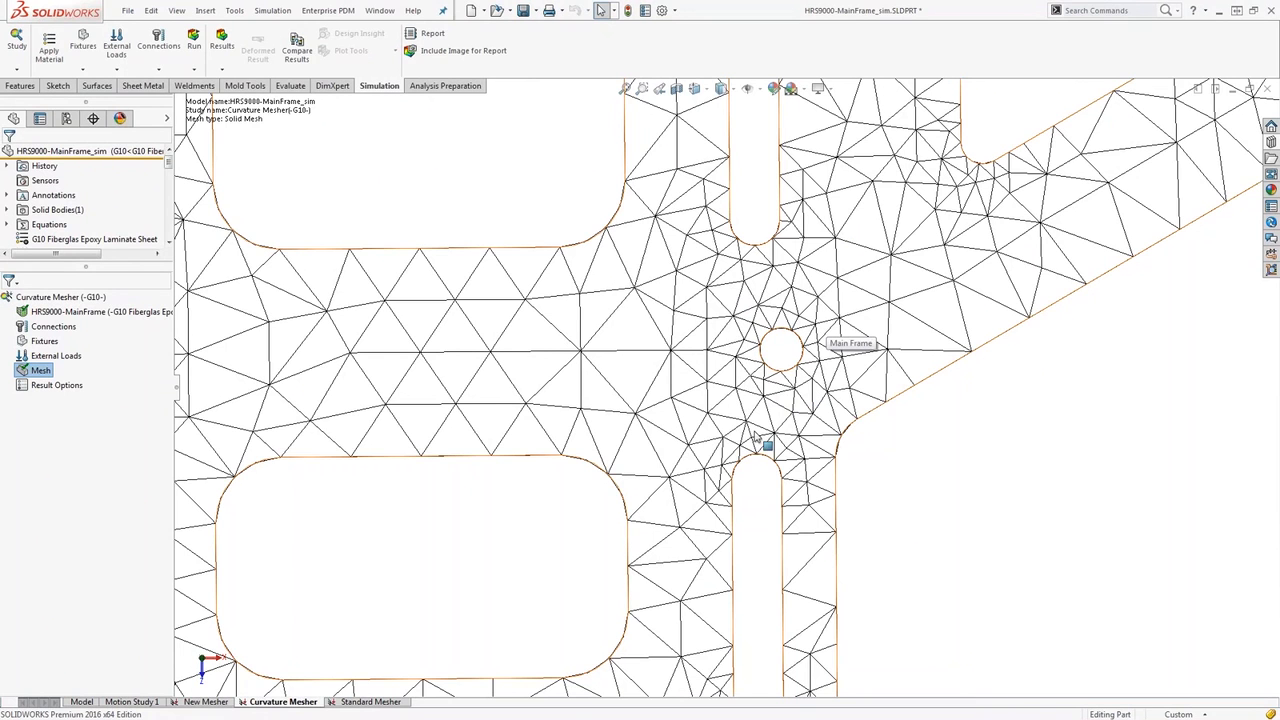
{"action": "scroll", "coordinate": [757, 437], "scroll_direction": "up", "scroll_amount": 10}
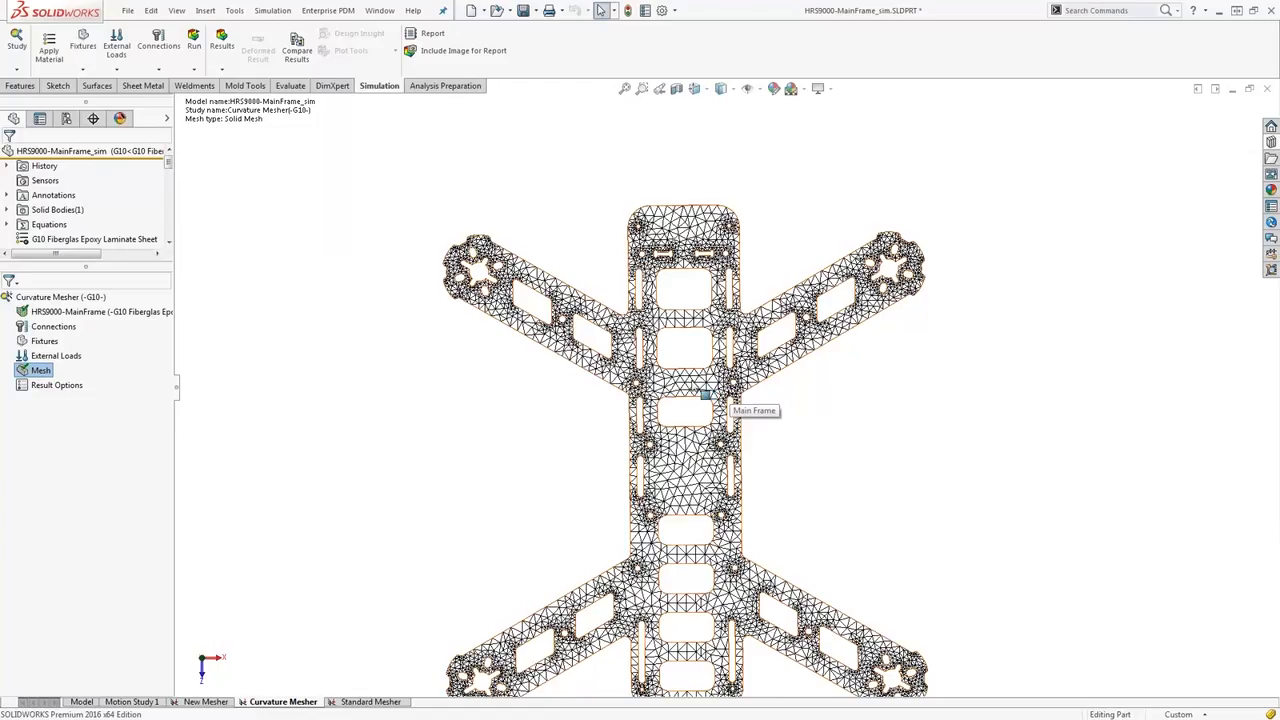
{"action": "scroll", "coordinate": [697, 395], "scroll_direction": "down", "scroll_amount": 5}
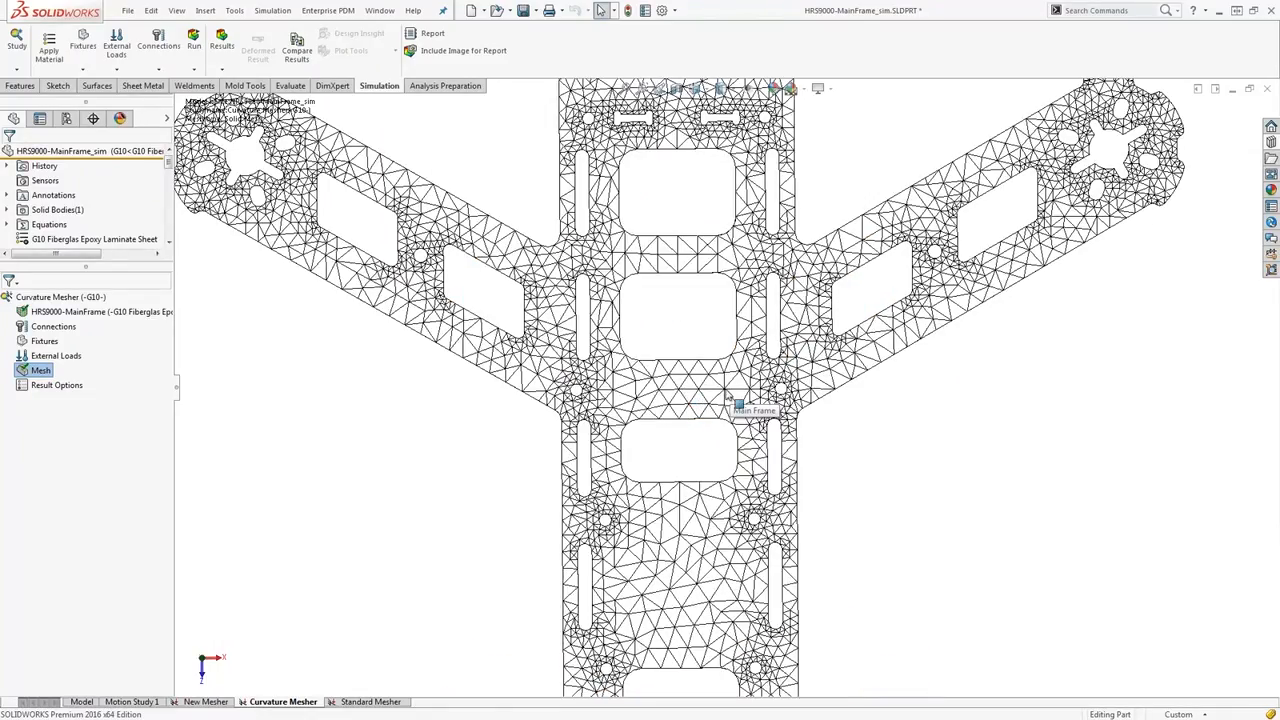
{"action": "scroll", "coordinate": [694, 305], "scroll_direction": "up", "scroll_amount": 3}
{"action": "scroll", "coordinate": [694, 305], "scroll_direction": "down", "scroll_amount": 3}
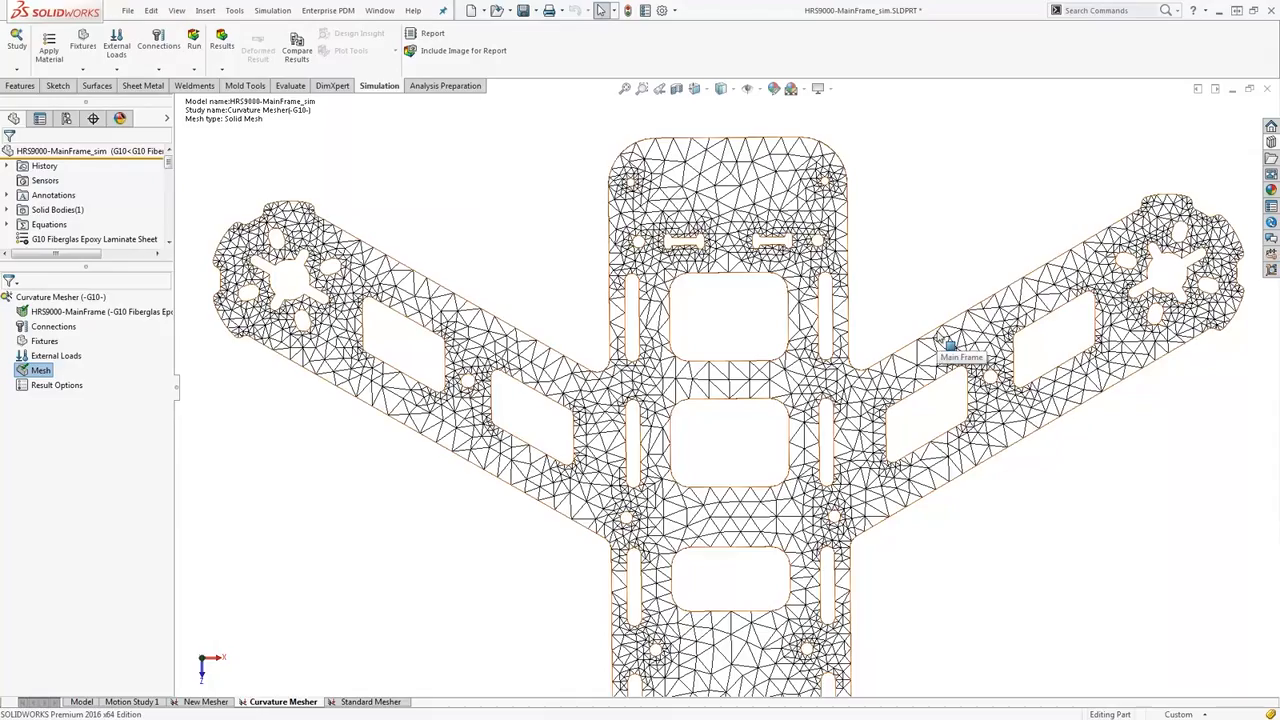
{"action": "scroll", "coordinate": [760, 420], "scroll_direction": "up", "scroll_amount": 3}
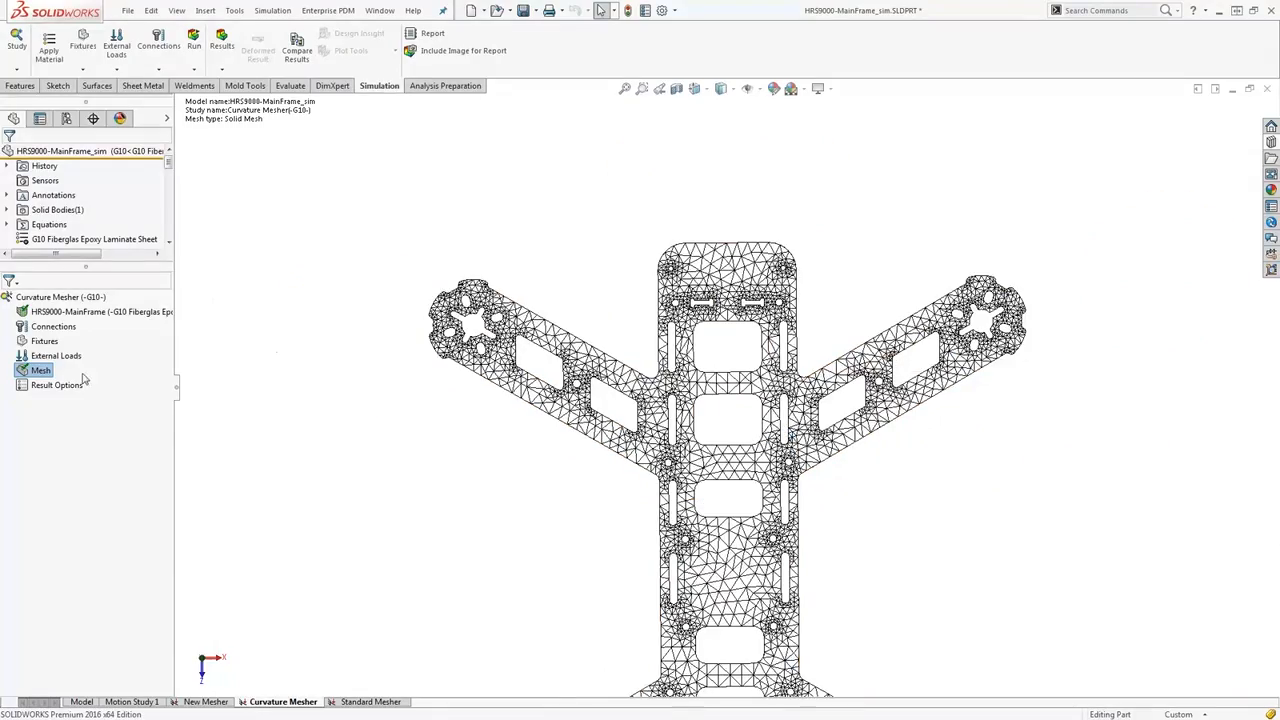
Review the mesh details of the Curvature Mesher study, enlarging the details window to show all rows, and close it.
{"action": "right_click", "coordinate": [46, 372]}
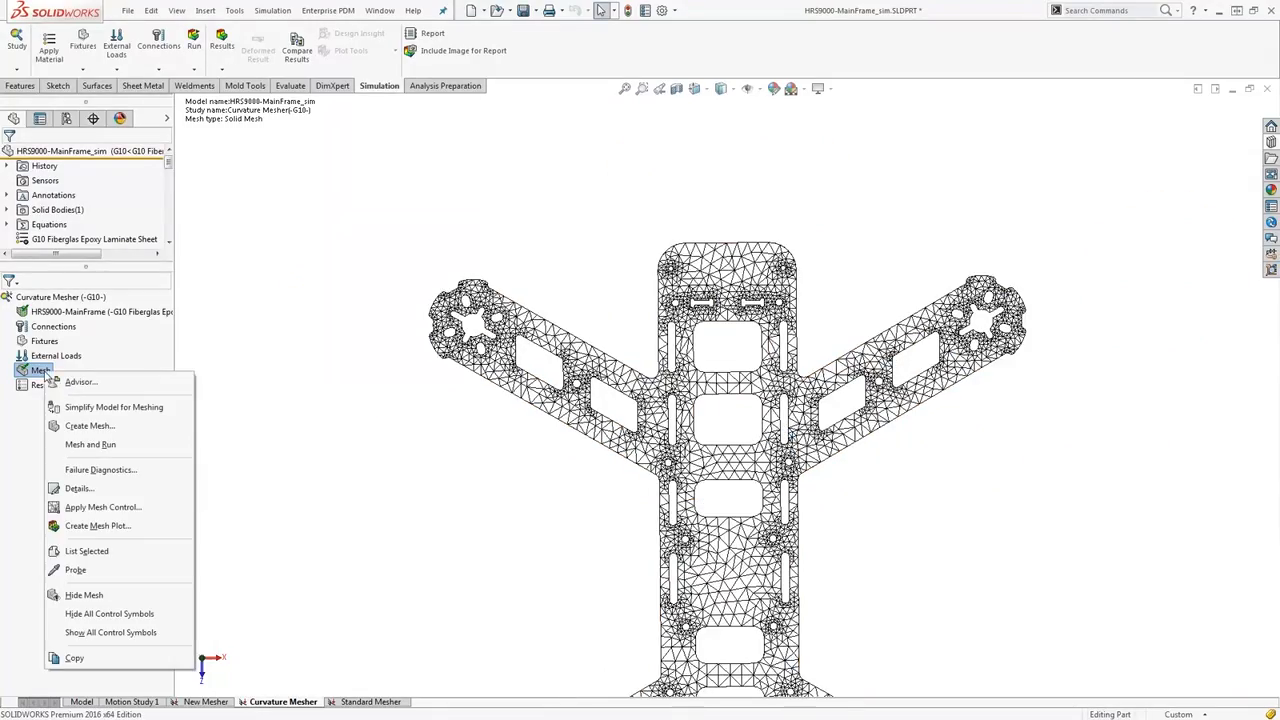
{"action": "left_click", "coordinate": [75, 488]}
{"action": "left_click_drag", "start_coordinate": [123, 14], "coordinate": [497, 190]}
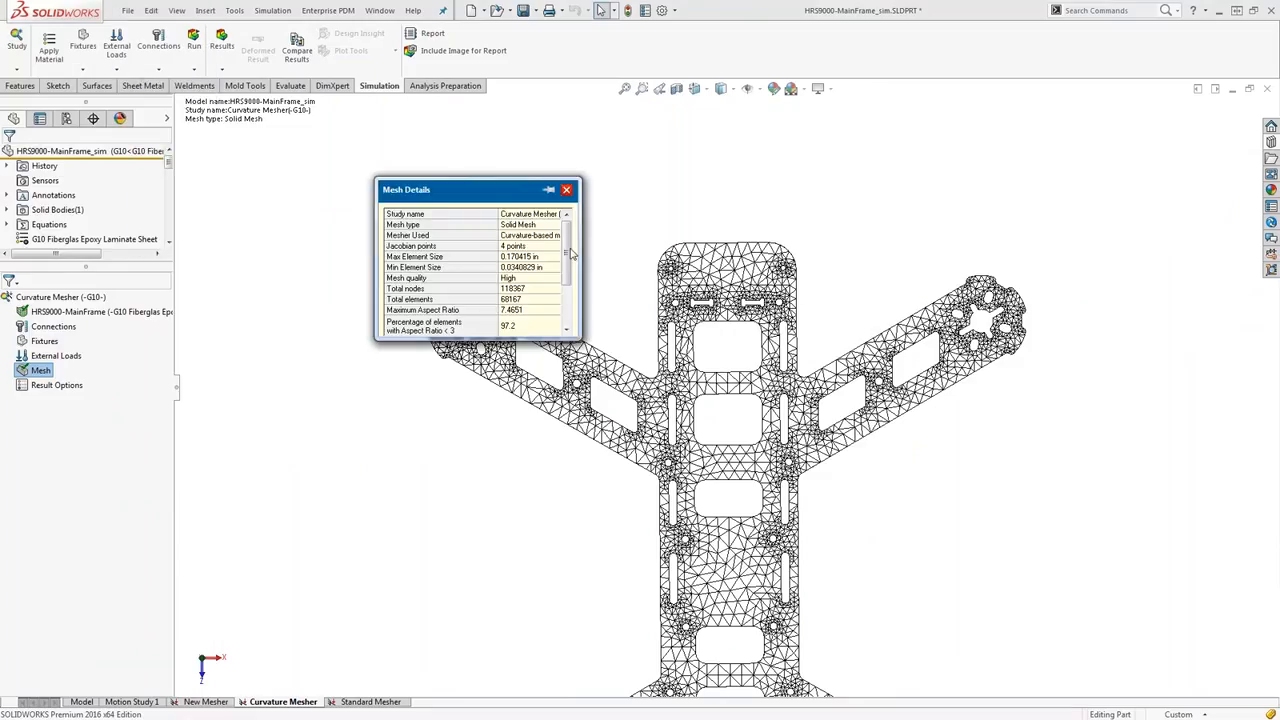
{"action": "left_click_drag", "start_coordinate": [579, 338], "coordinate": [664, 408]}
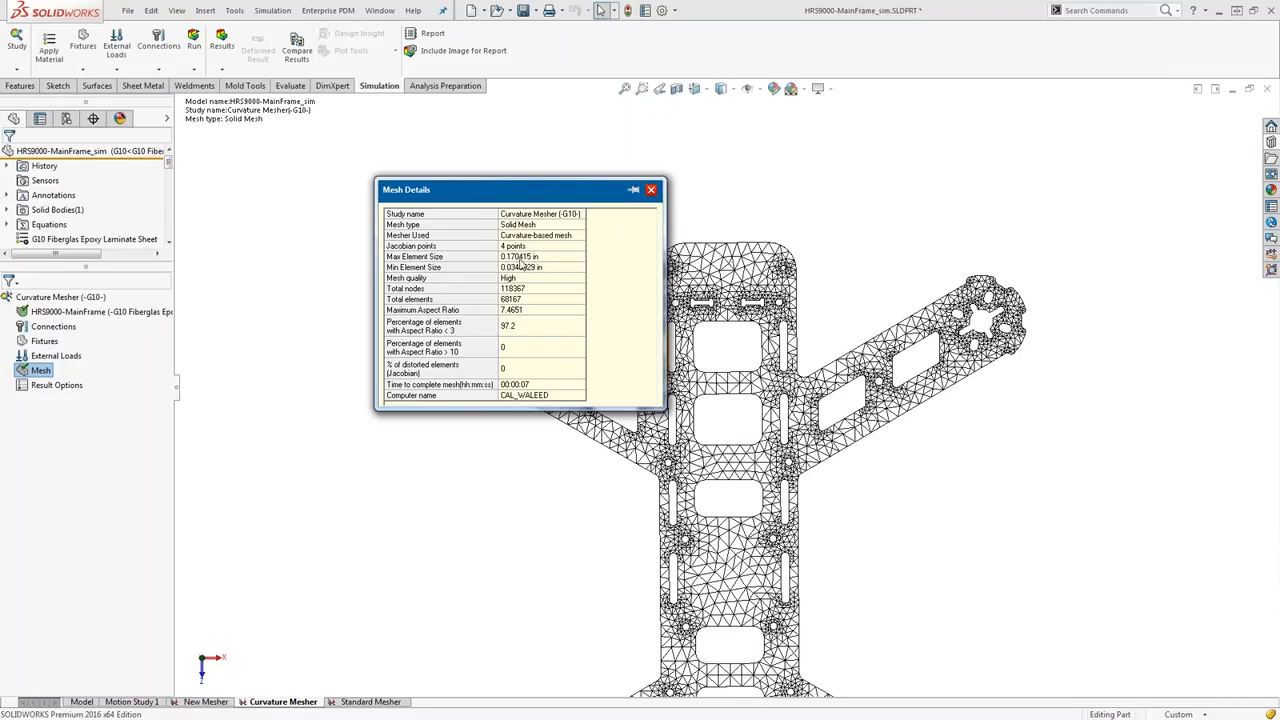
{"action": "left_click_drag", "start_coordinate": [531, 190], "coordinate": [373, 138]}
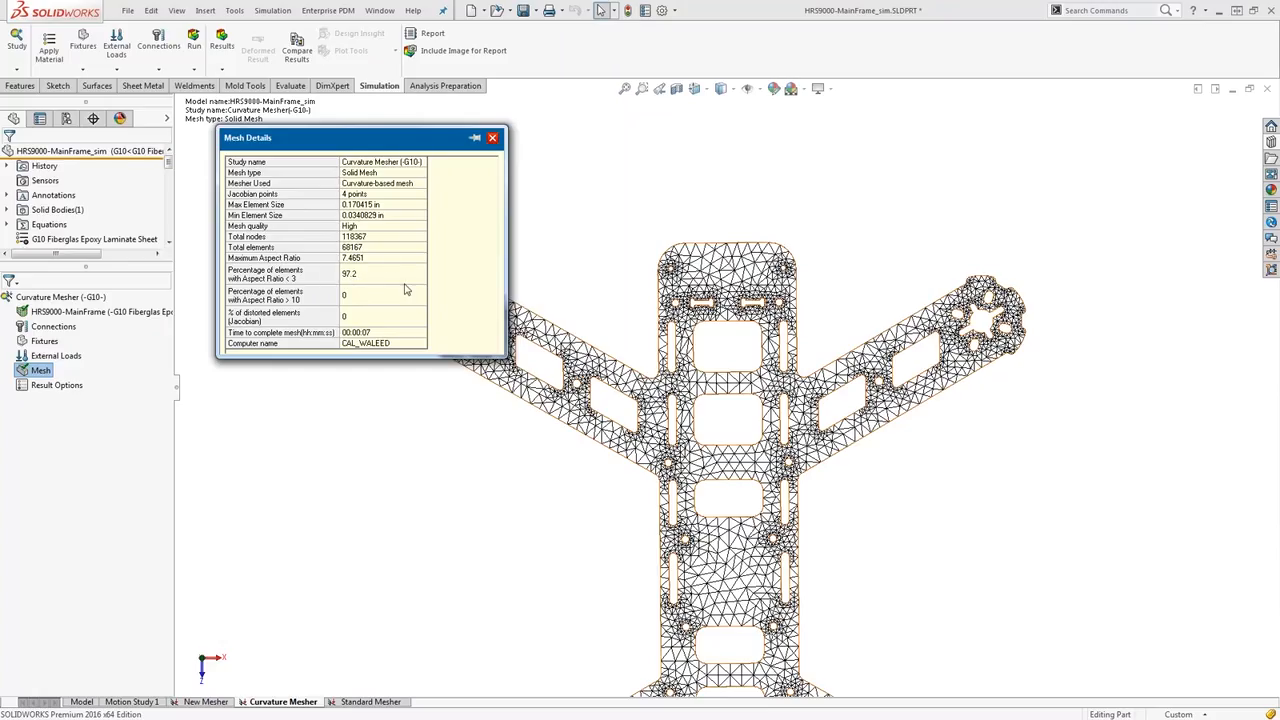
{"action": "left_click", "coordinate": [492, 138]}
Activate the New Mesher study and review its blended curvature-based mesh parameters without remeshing.
{"action": "scroll", "coordinate": [811, 499], "scroll_direction": "down", "scroll_amount": 2}
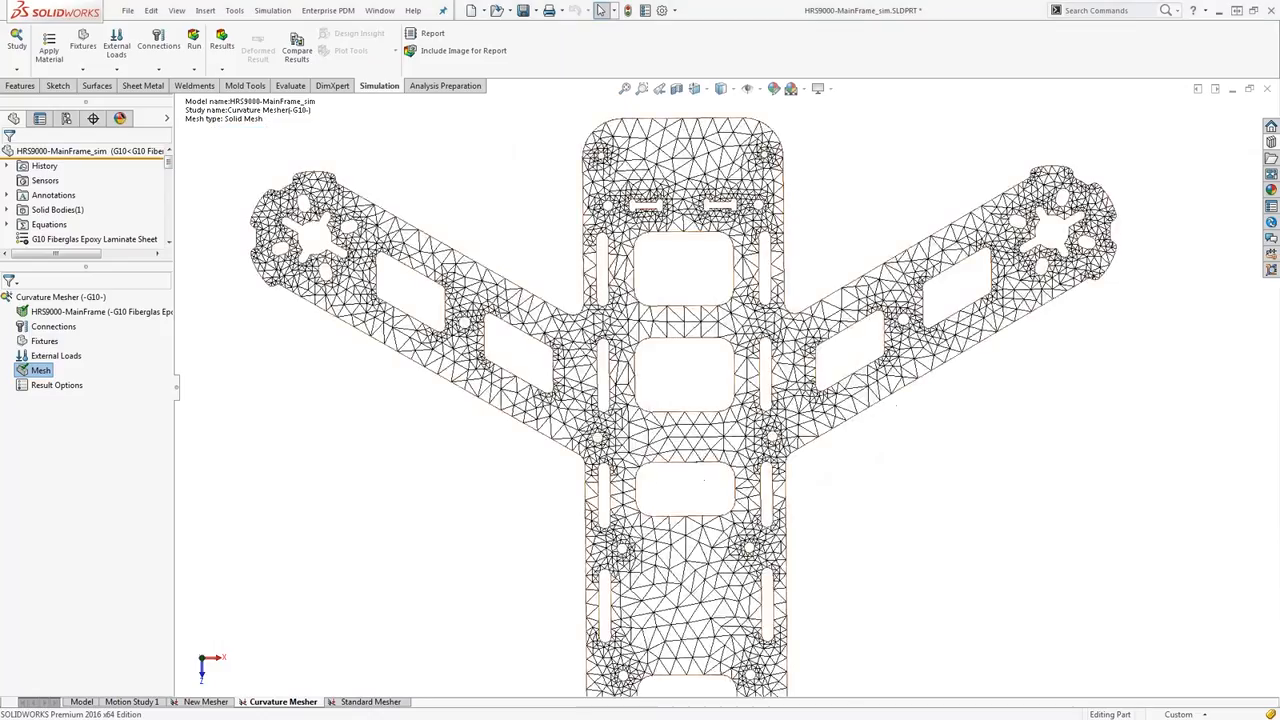
{"action": "scroll", "coordinate": [768, 445], "scroll_direction": "up", "scroll_amount": 1}
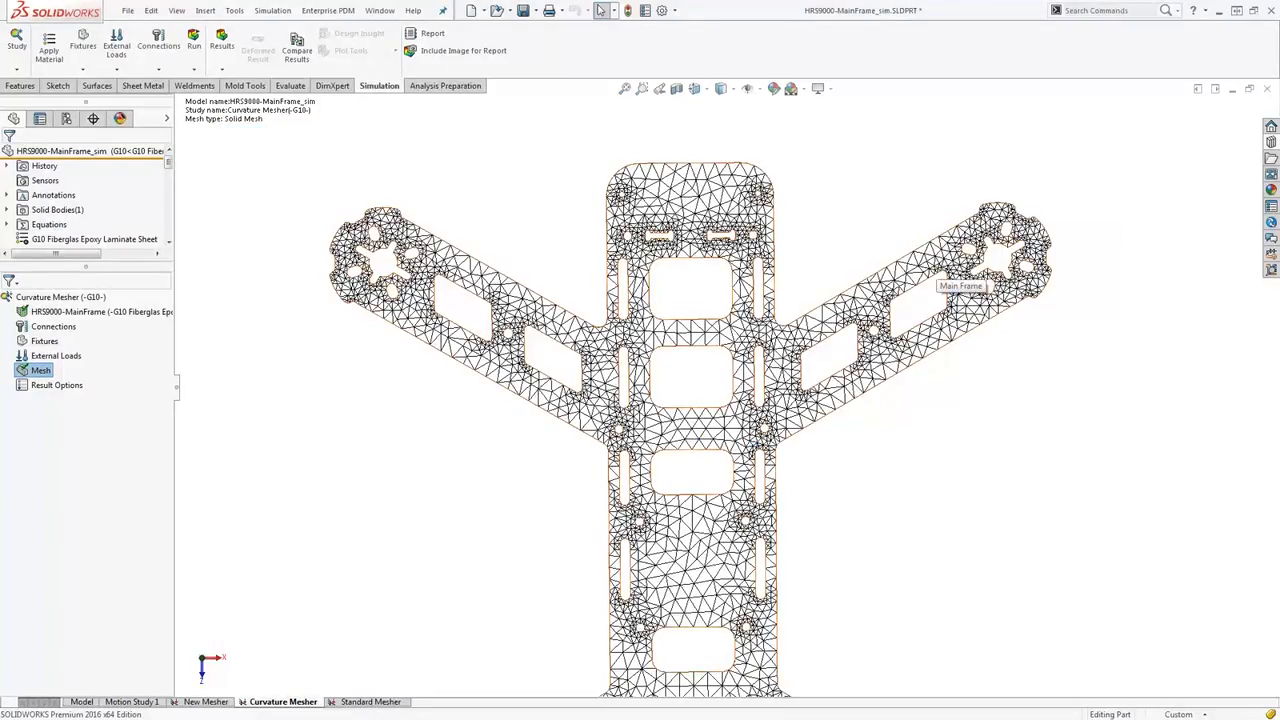
{"action": "left_click", "coordinate": [206, 704]}
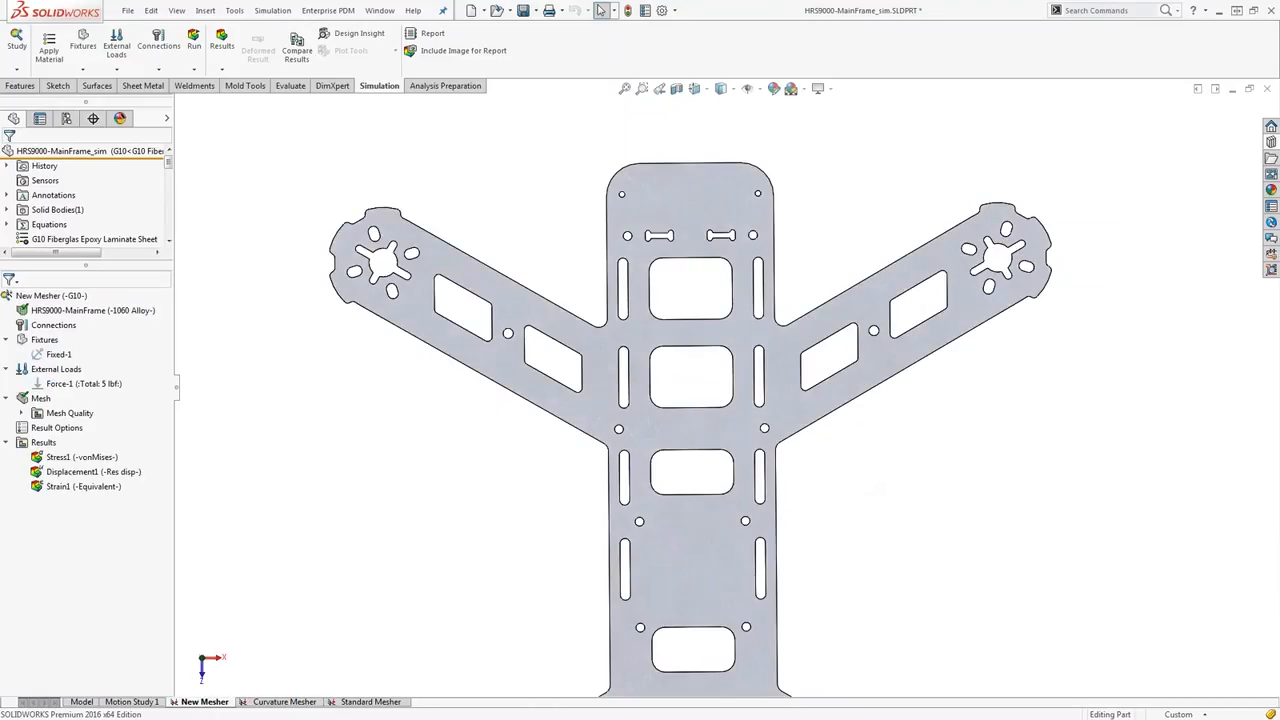
{"action": "right_click", "coordinate": [24, 397]}
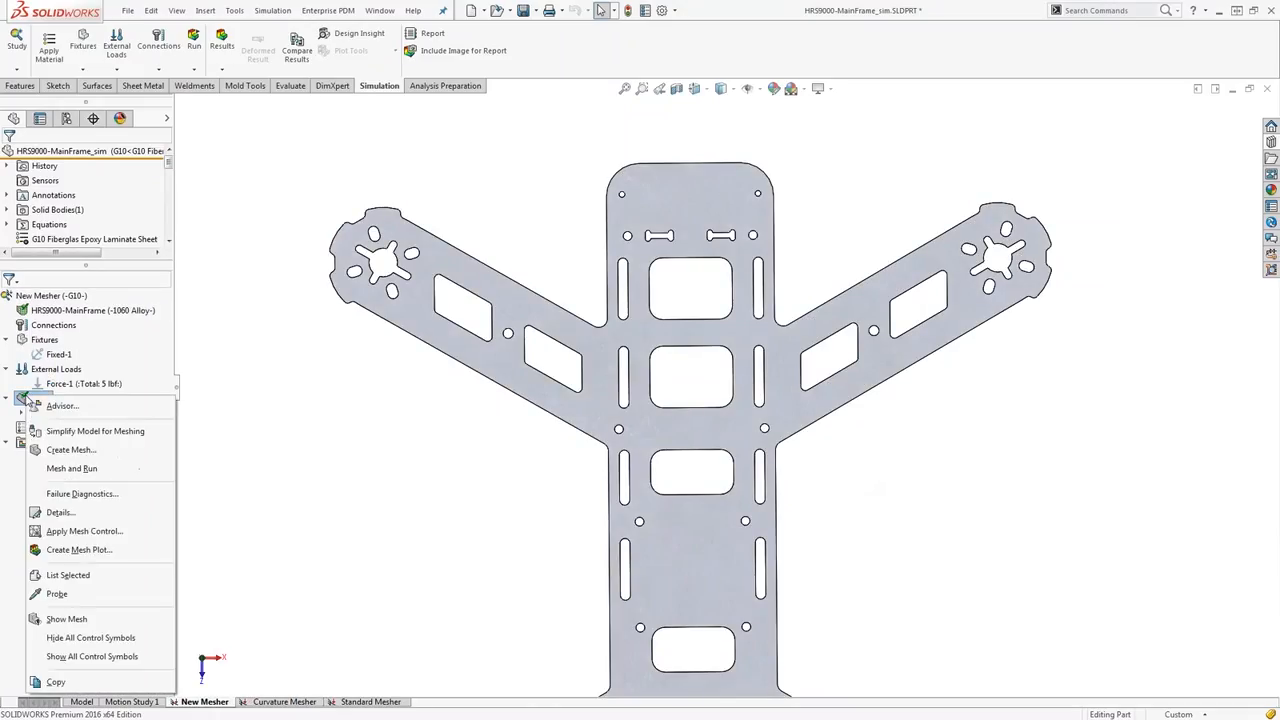
{"action": "left_click", "coordinate": [76, 452]}
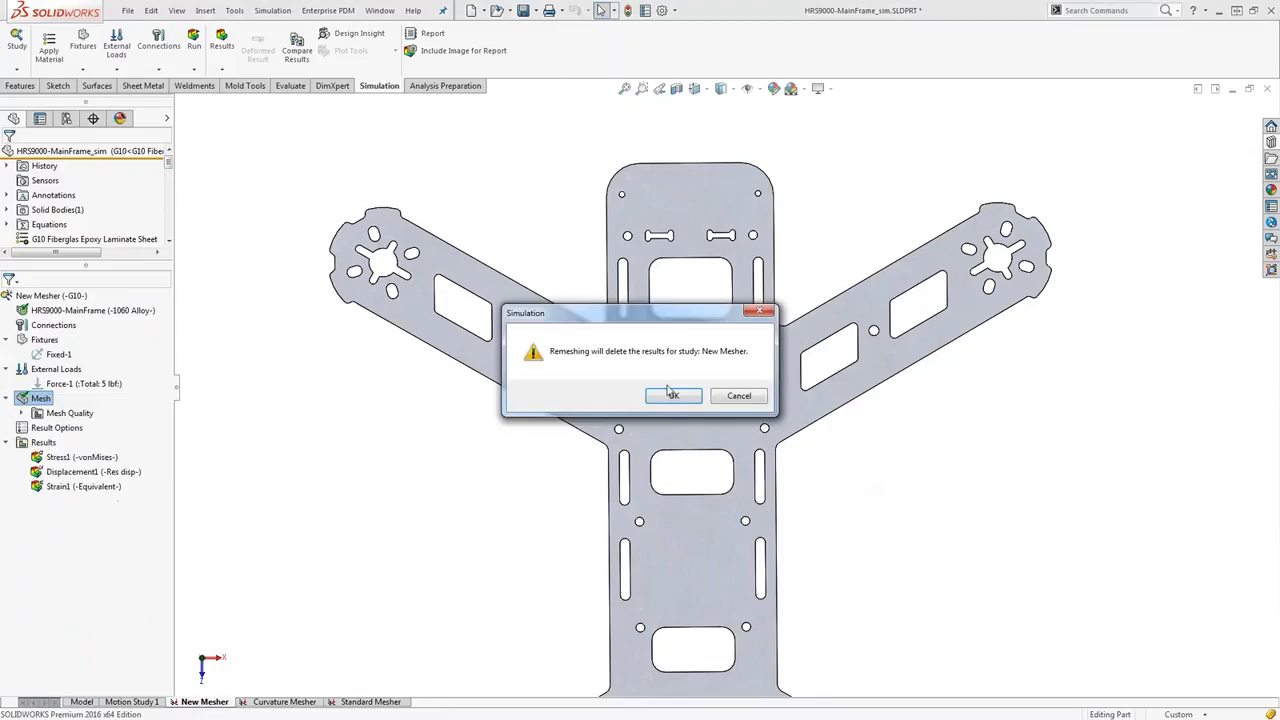
{"action": "left_click", "coordinate": [665, 394]}
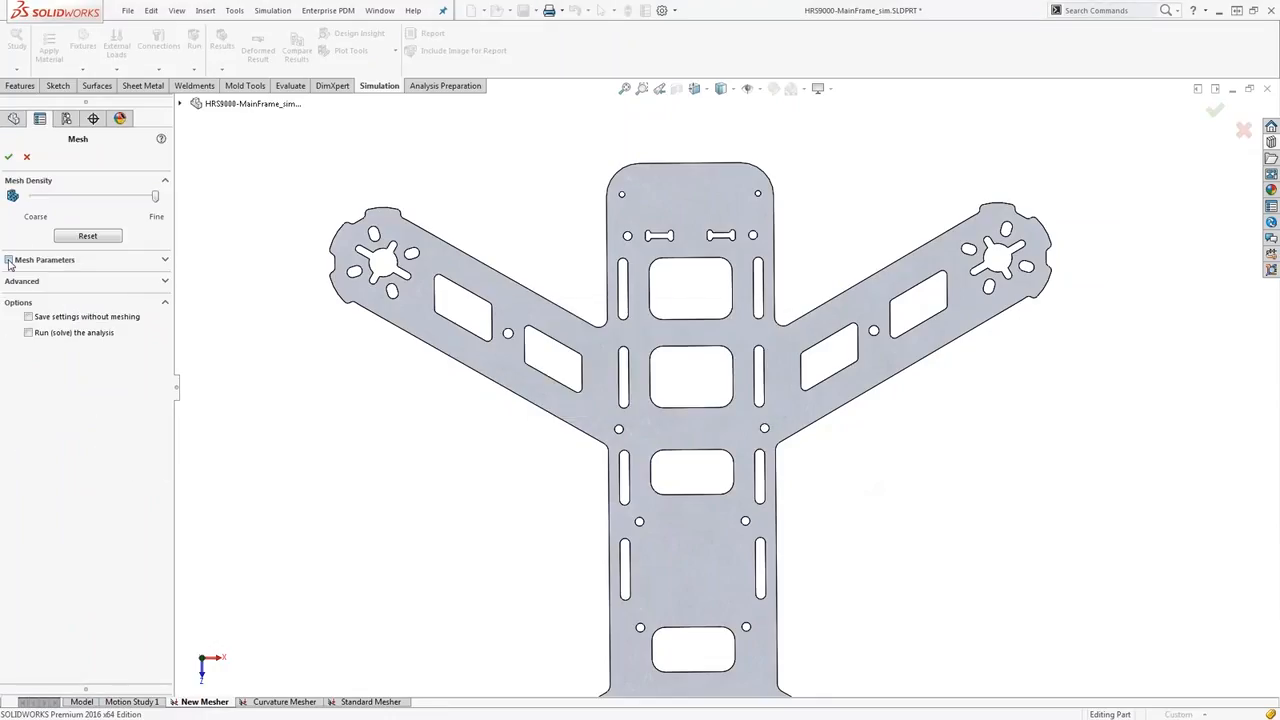
{"action": "left_click", "coordinate": [9, 260]}
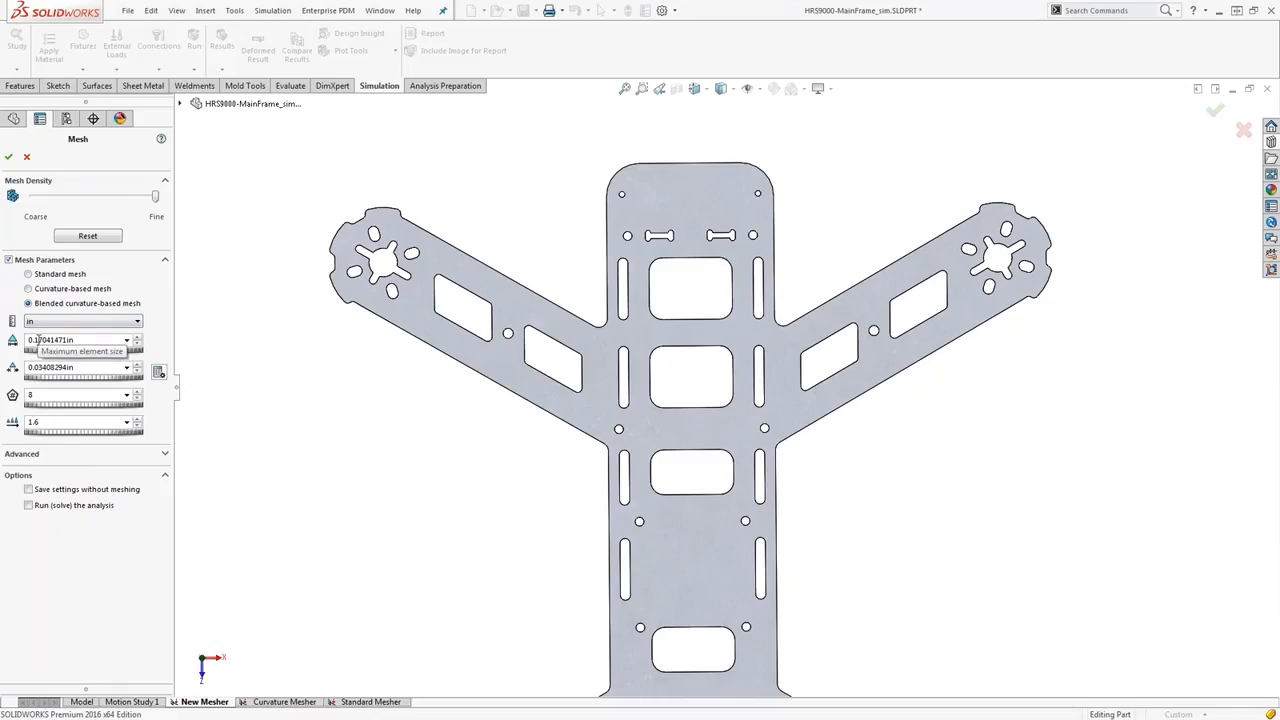
{"action": "left_click", "coordinate": [27, 157]}
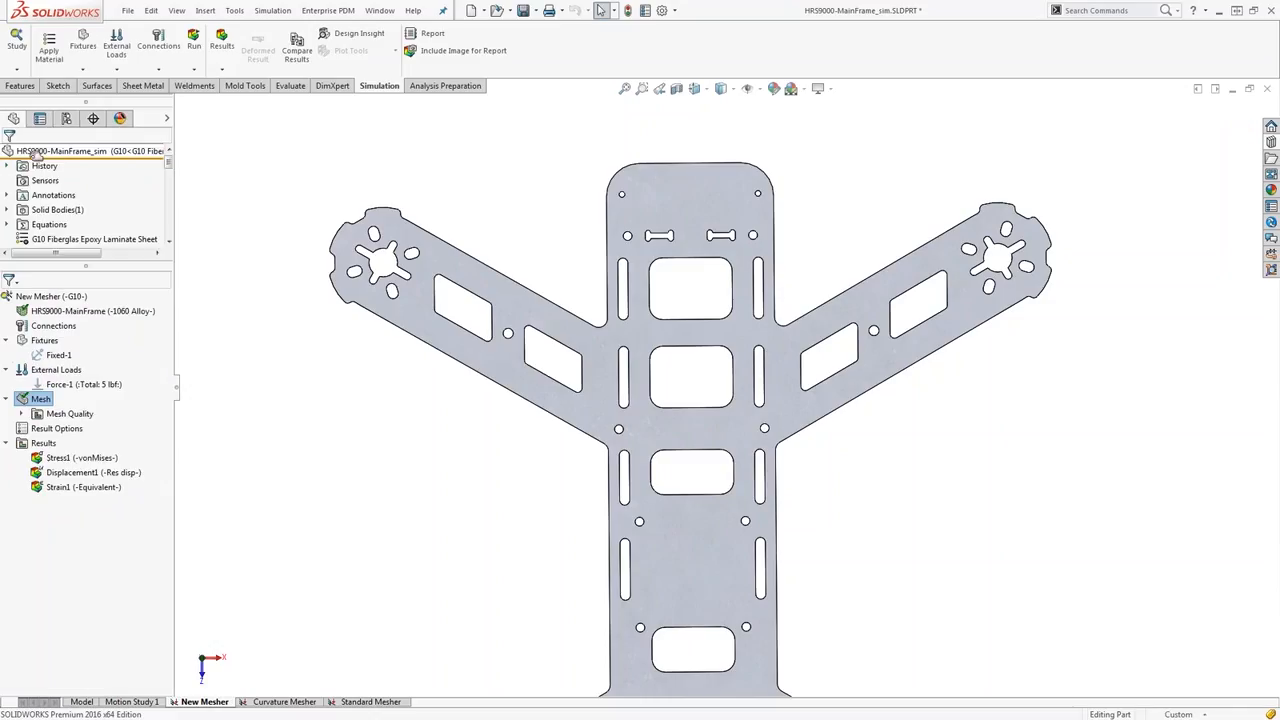
Show the New Mesher study's mesh and inspect the elements around the frame's slots and cutouts.
{"action": "right_click", "coordinate": [40, 399]}
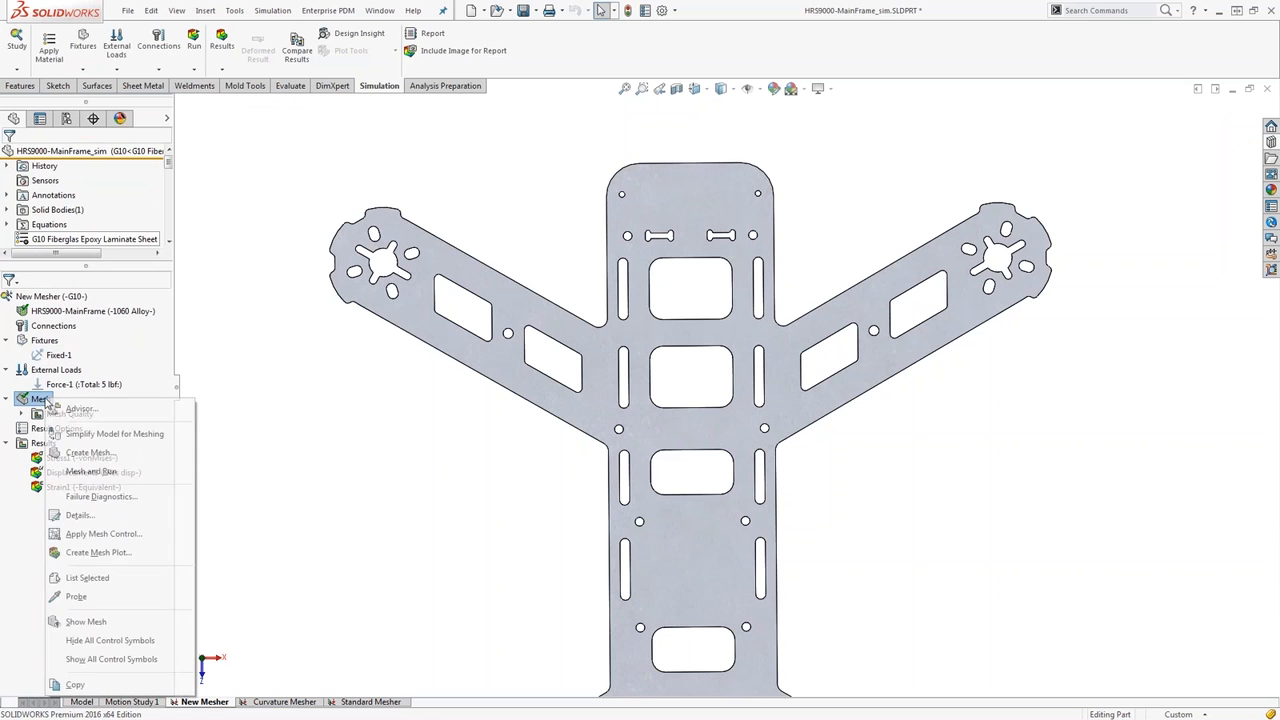
{"action": "left_click", "coordinate": [91, 622]}
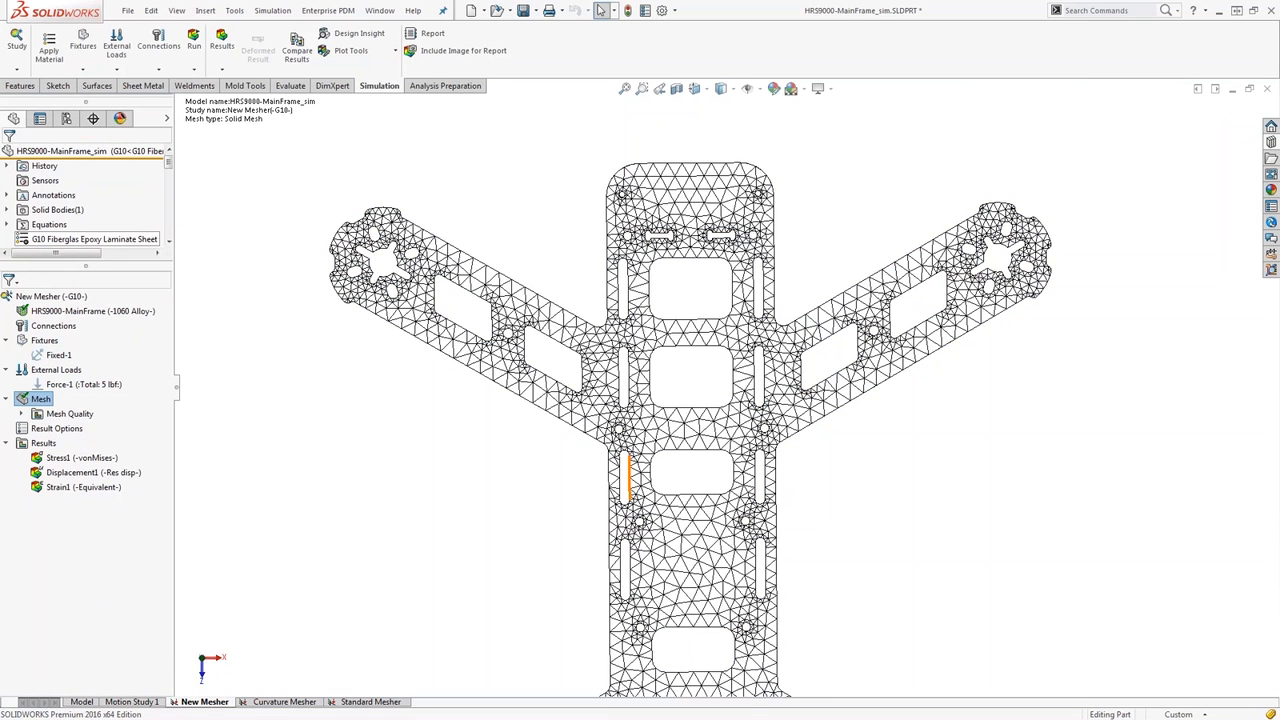
{"action": "scroll", "coordinate": [760, 330], "scroll_direction": "down", "scroll_amount": 4}
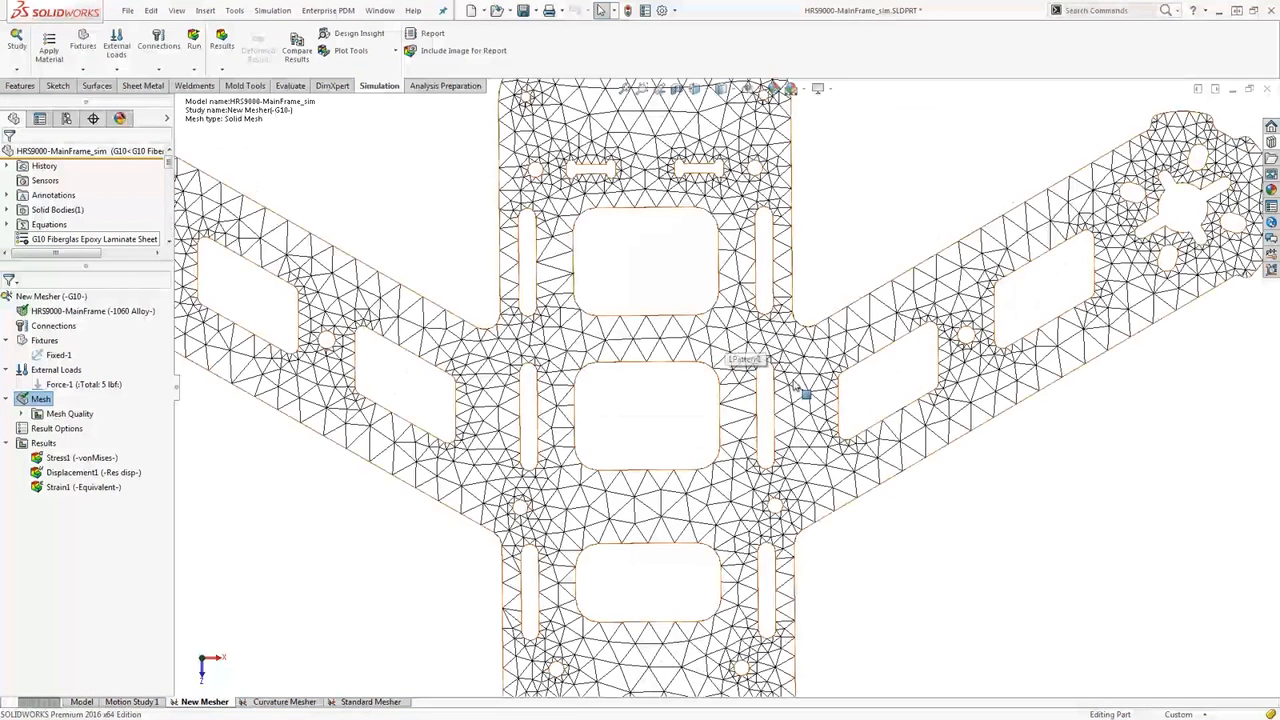
{"action": "scroll", "coordinate": [755, 358], "scroll_direction": "down", "scroll_amount": 5}
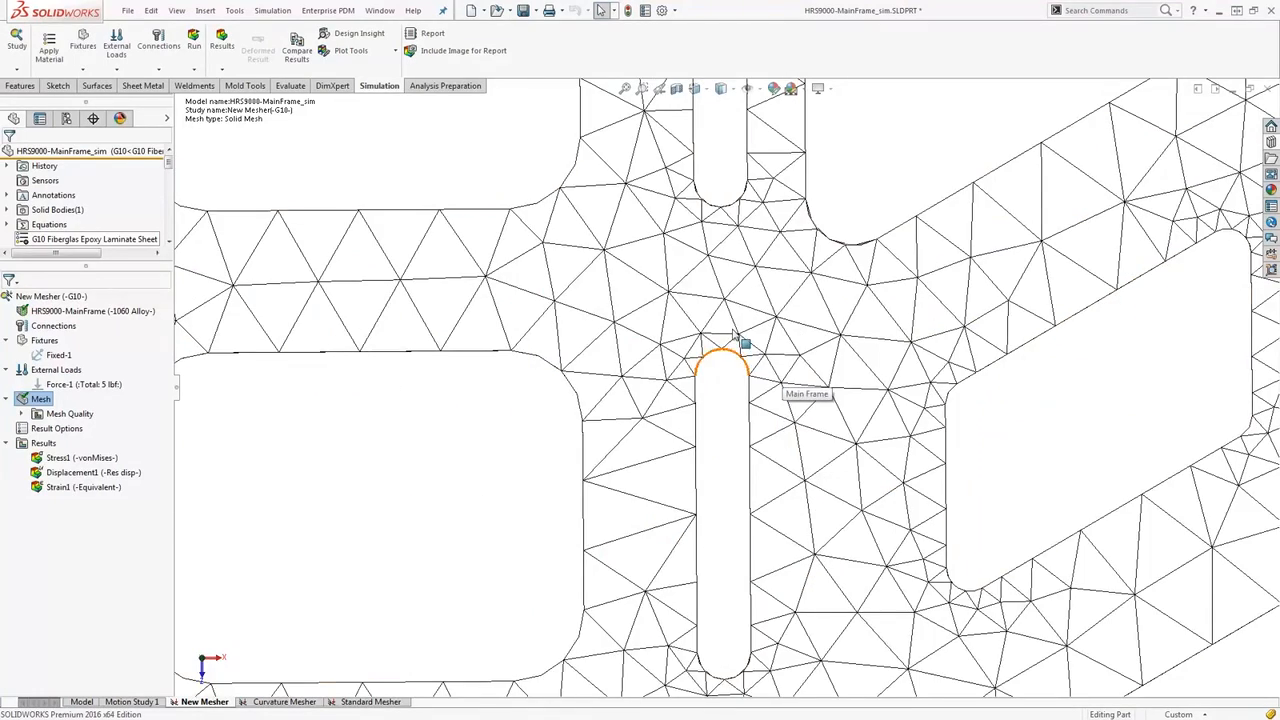
{"action": "scroll", "coordinate": [735, 337], "scroll_direction": "up", "scroll_amount": 8}
{"action": "scroll", "coordinate": [663, 314], "scroll_direction": "up", "scroll_amount": 2}
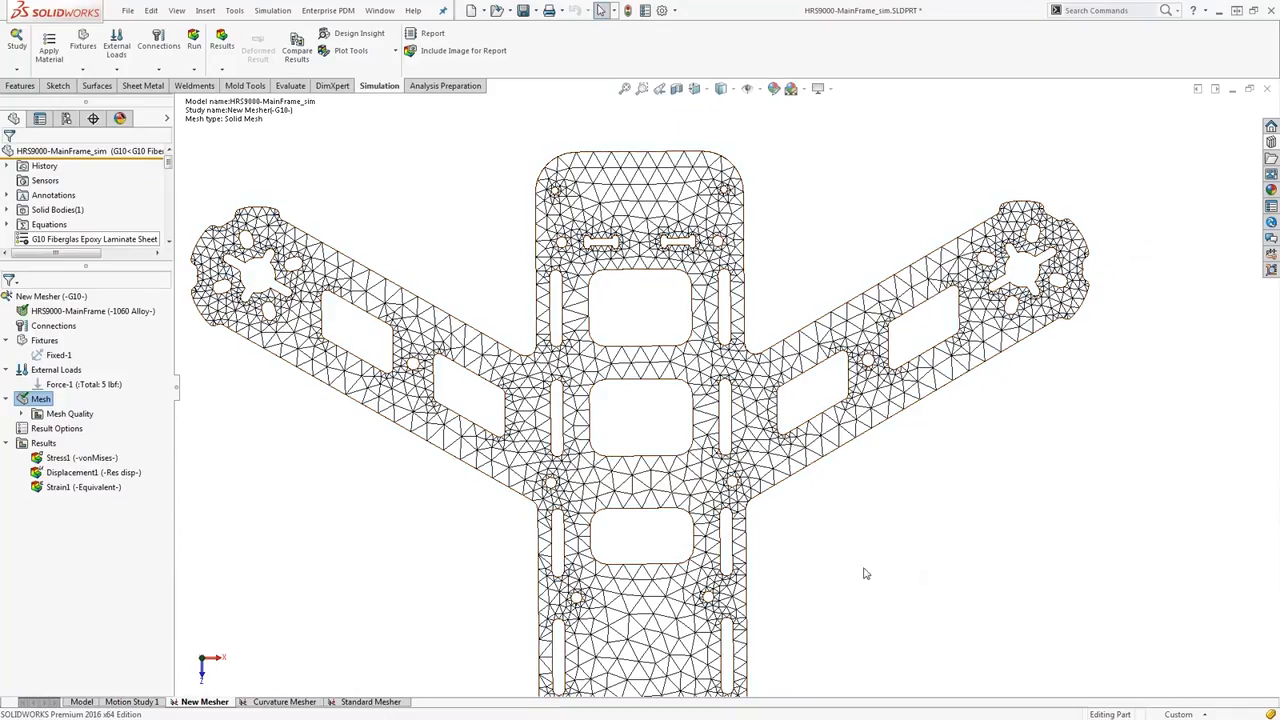
Review the mesh details of the New Mesher study and close the details window.
{"action": "right_click", "coordinate": [38, 400]}
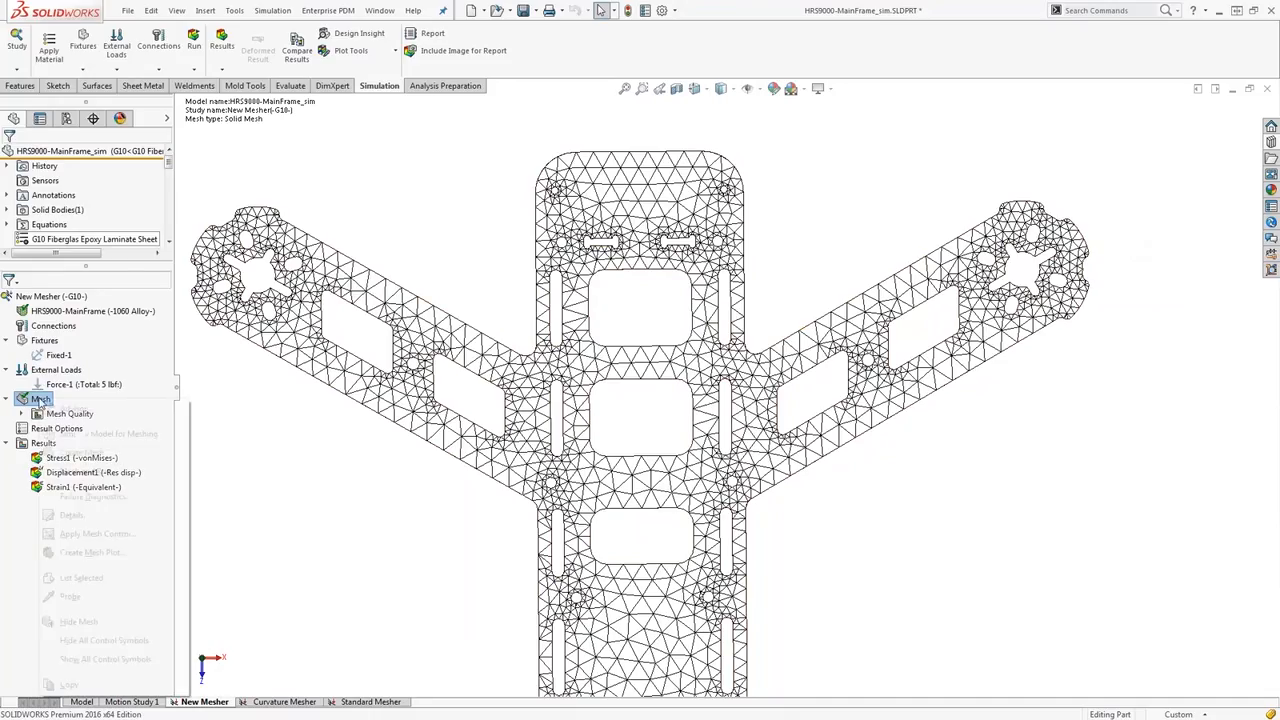
{"action": "left_click", "coordinate": [112, 516]}
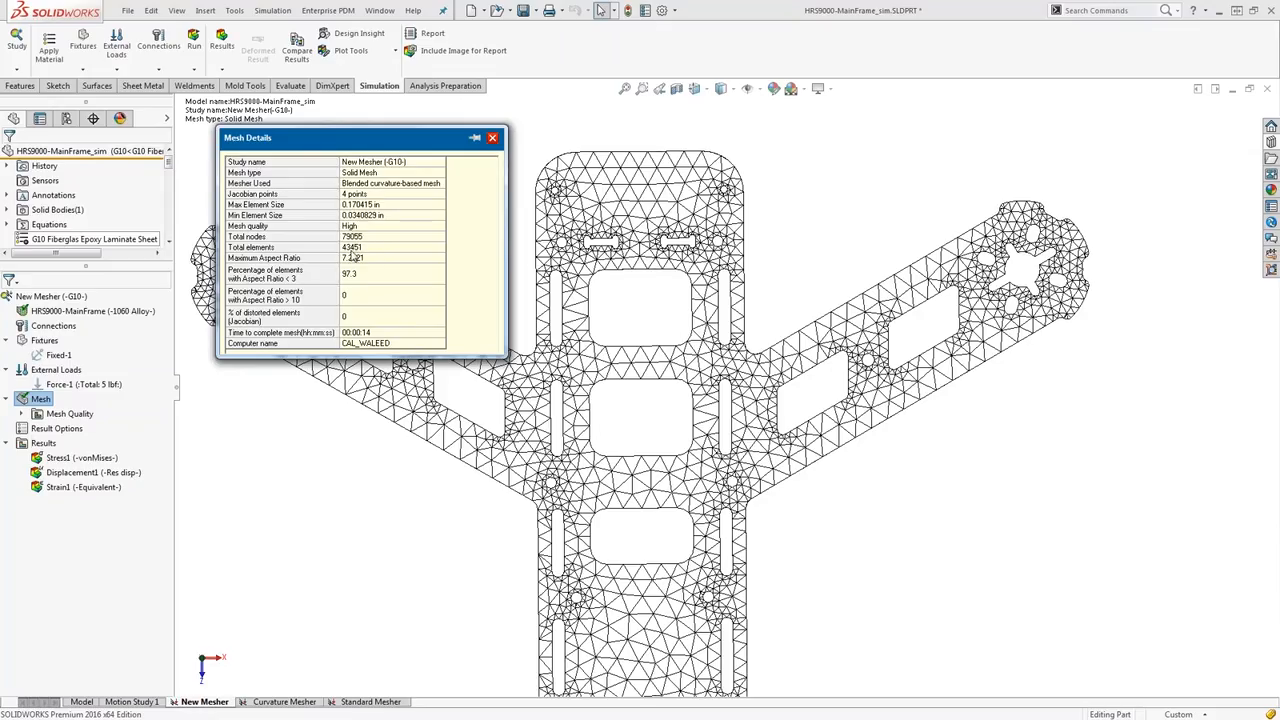
{"action": "left_click_drag", "start_coordinate": [381, 134], "coordinate": [387, 110]}
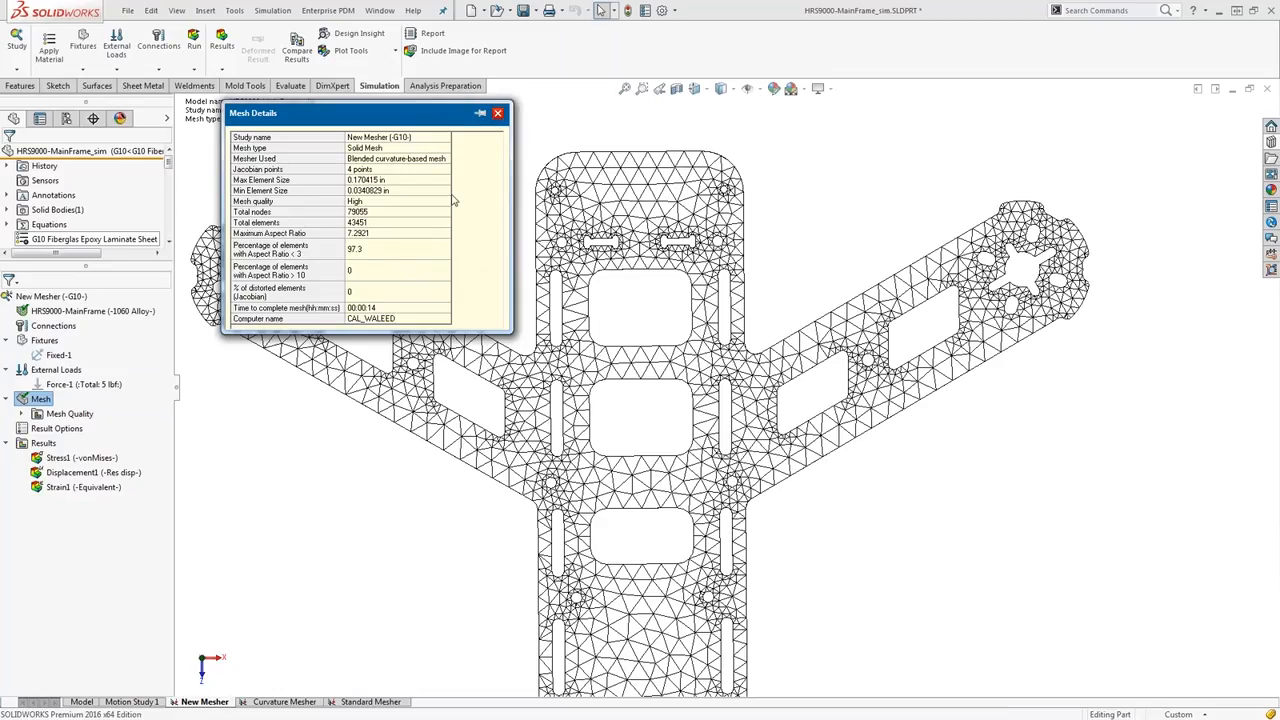
{"action": "left_click", "coordinate": [498, 114]}
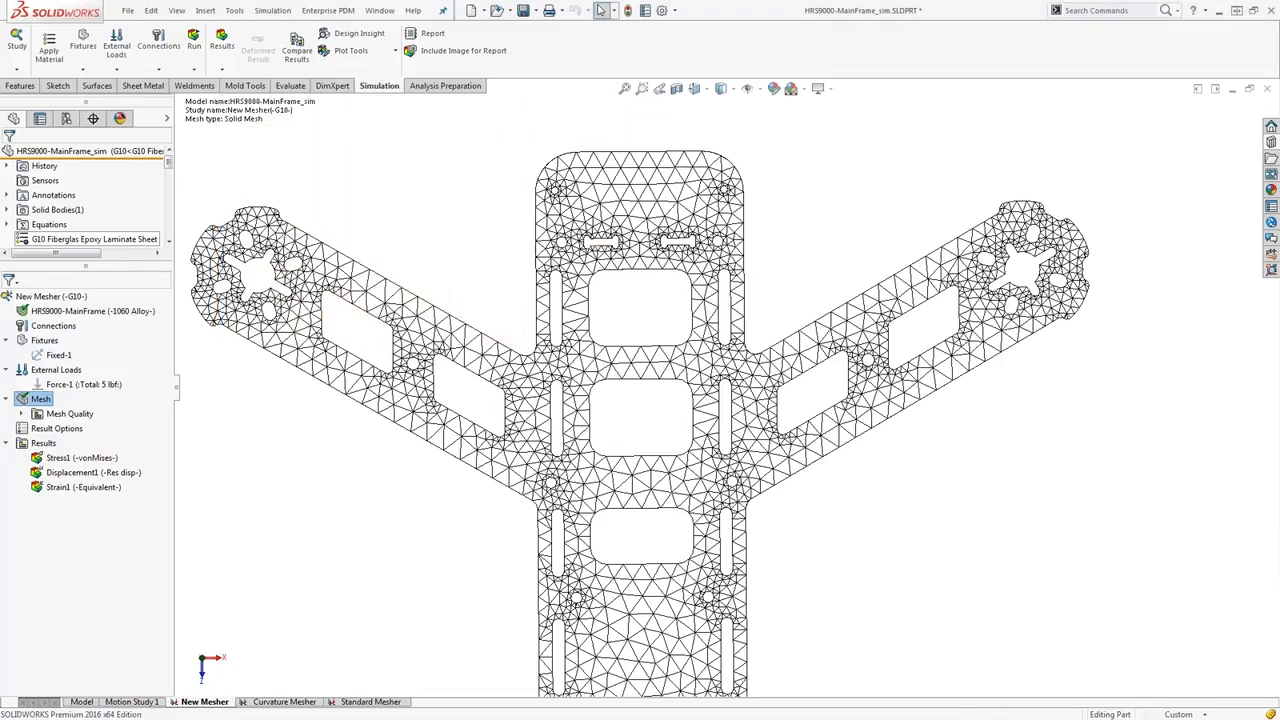
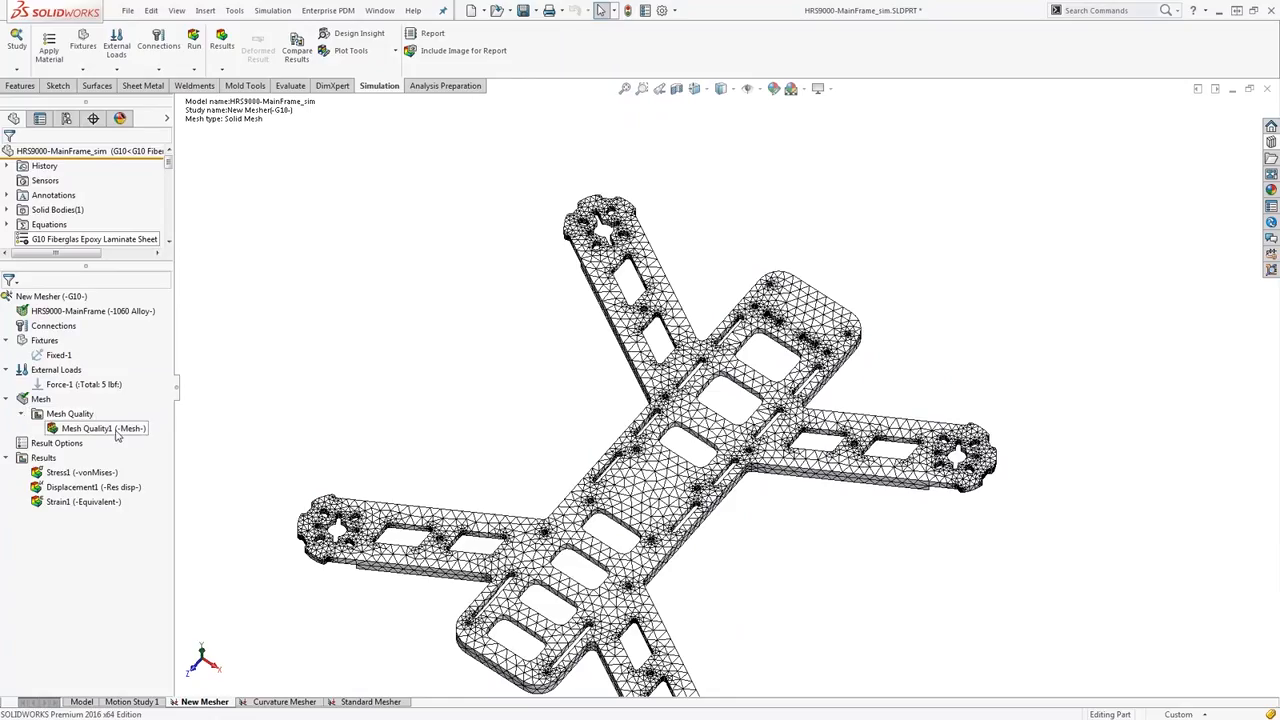
Show the Mesh Quality1 plot and cut it with Mesh Sectioning on the Front Plane, offset about -0.51 in.
{"action": "right_click", "coordinate": [110, 430]}
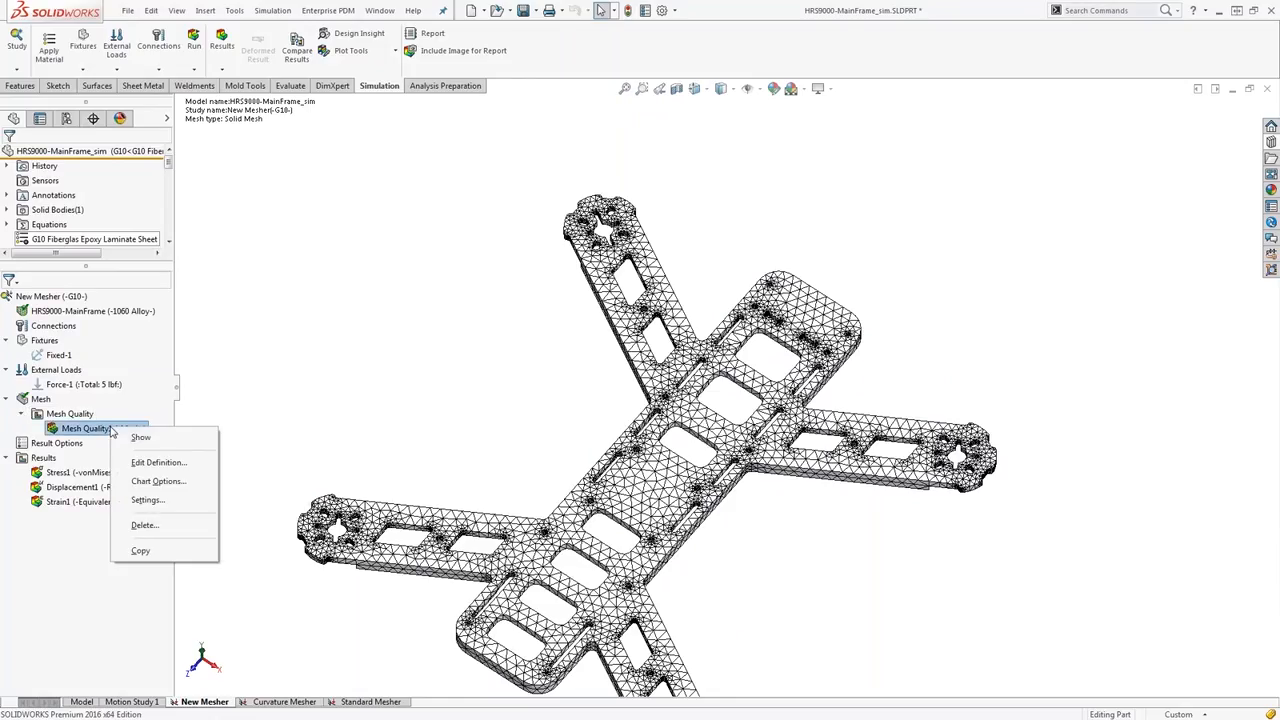
{"action": "left_click", "coordinate": [136, 437]}
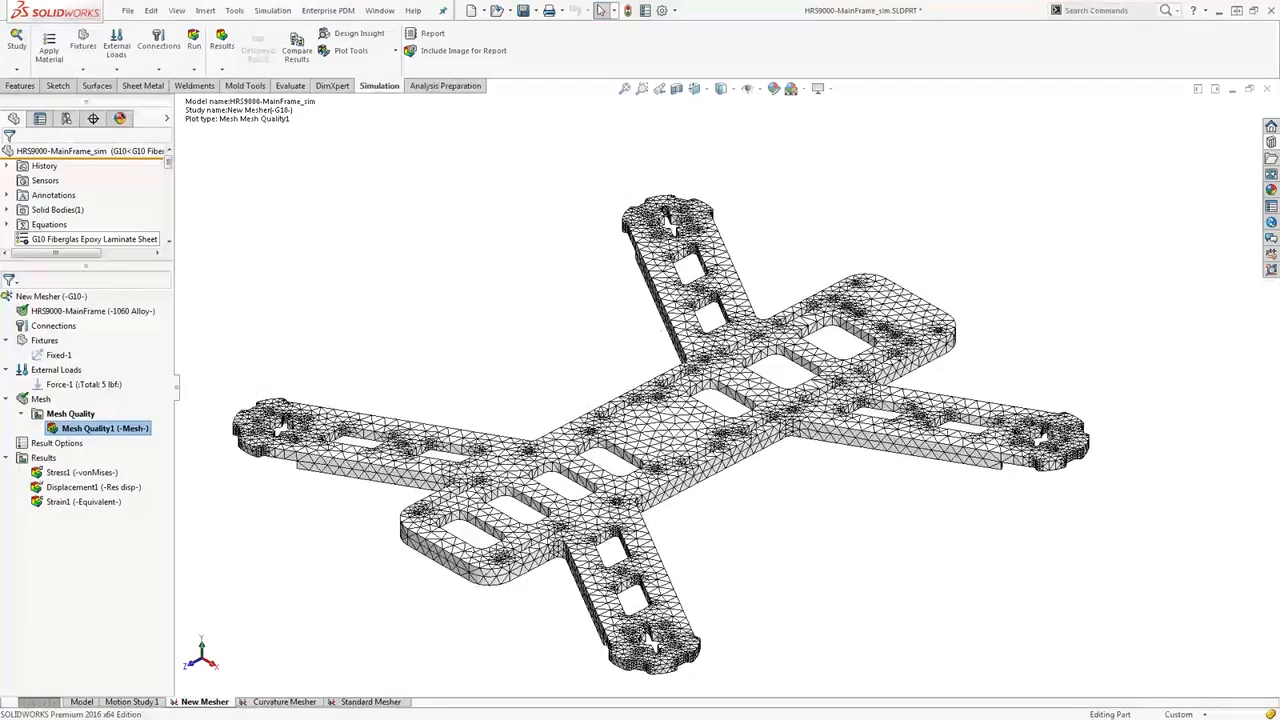
{"action": "right_click", "coordinate": [112, 428]}
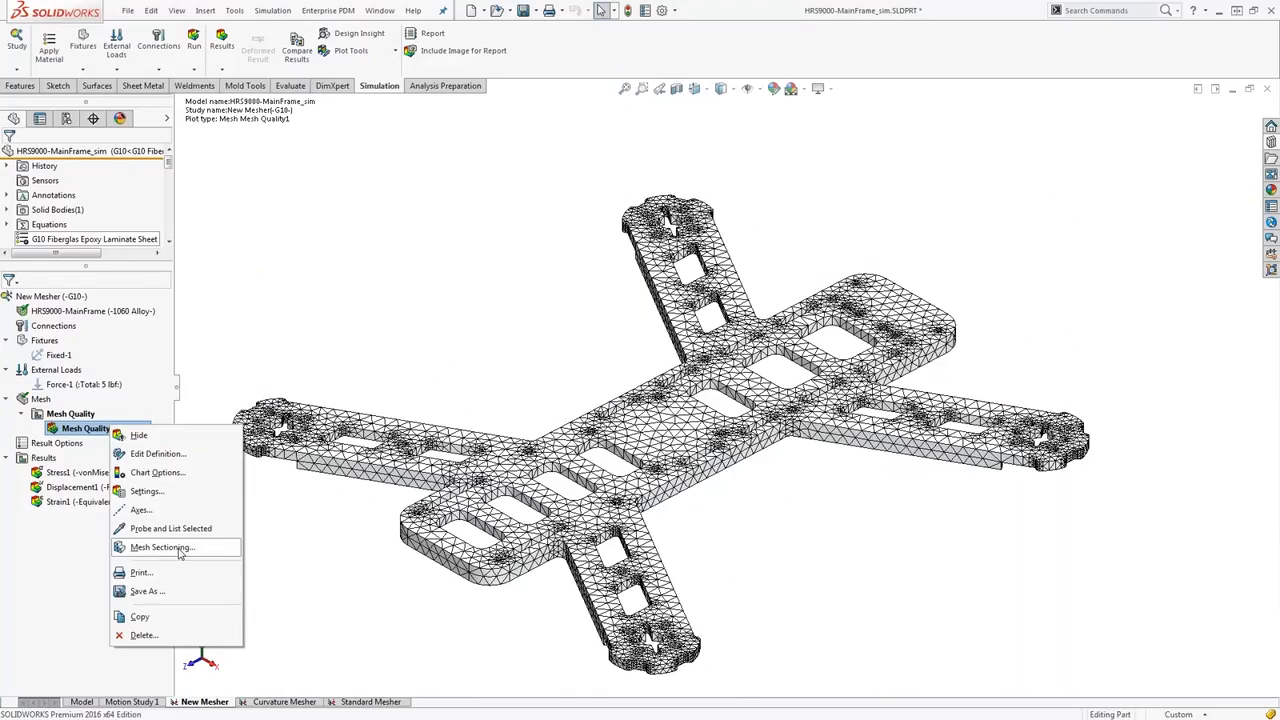
{"action": "left_click", "coordinate": [160, 547]}
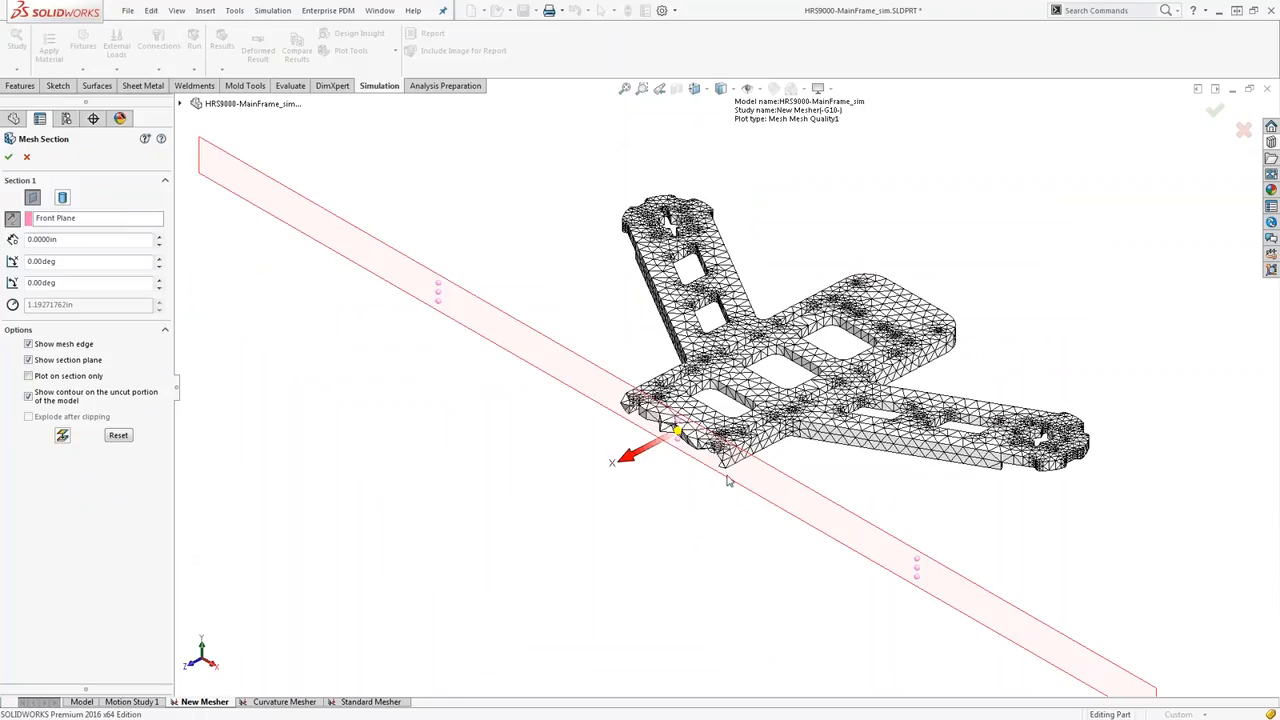
{"action": "scroll", "coordinate": [688, 436], "scroll_direction": "down", "scroll_amount": 6}
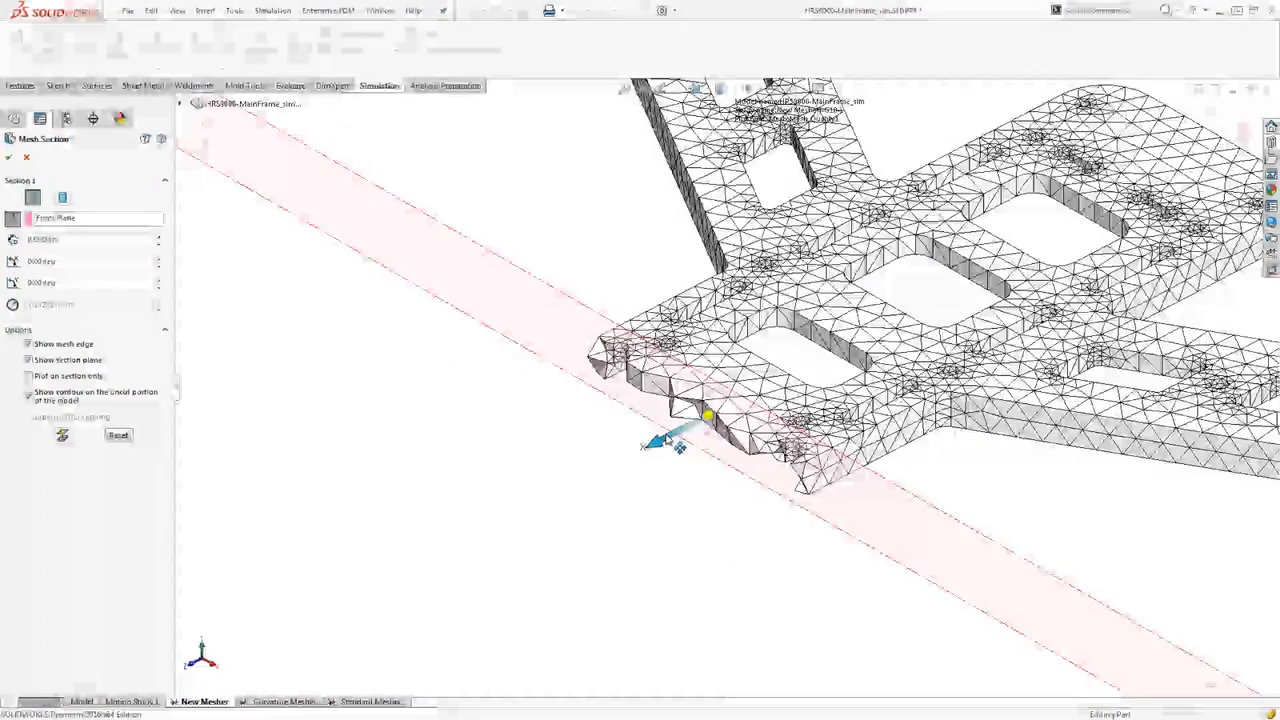
{"action": "left_click_drag", "start_coordinate": [718, 422], "coordinate": [903, 301]}
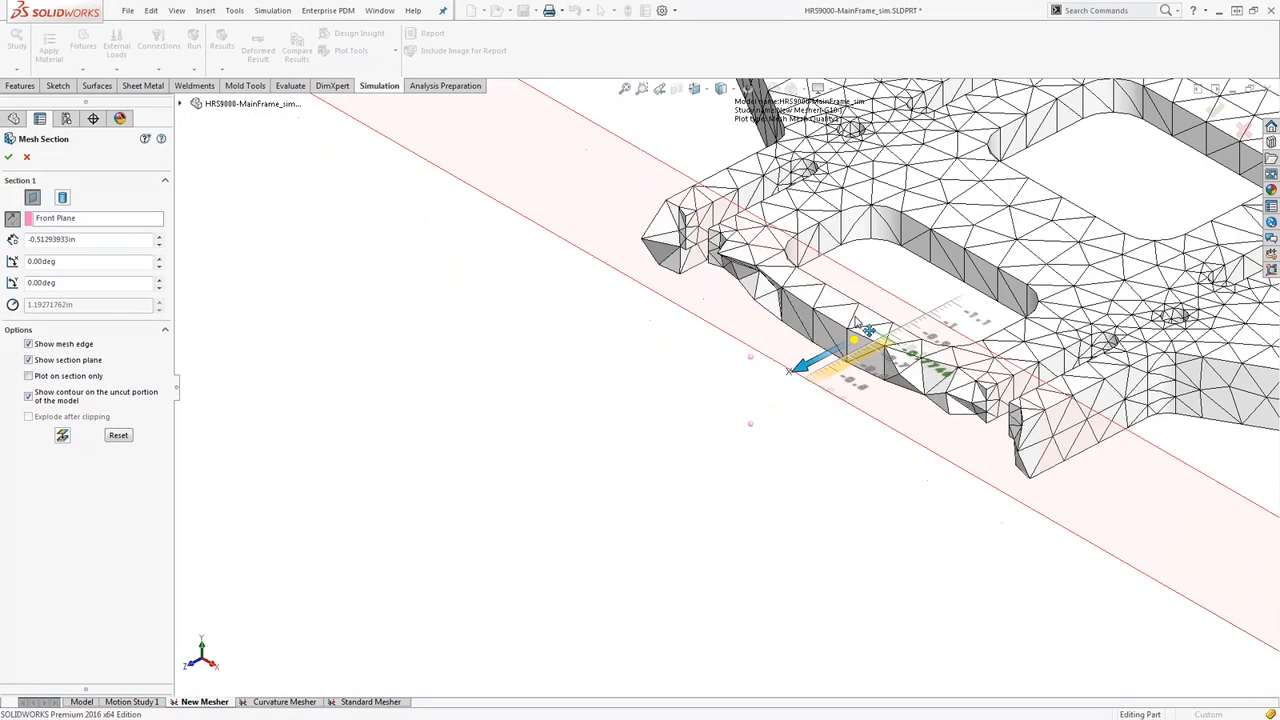
Examine the cut elements through the frame's thickness near the slot and cutout, and close the mesh section without keeping it.
{"action": "scroll", "coordinate": [675, 232], "scroll_direction": "down", "scroll_amount": 5}
{"action": "middle_click_drag", "start_coordinate": [736, 266], "coordinate": [796, 414]}
{"action": "scroll", "coordinate": [851, 354], "scroll_direction": "down", "scroll_amount": 2}
{"action": "scroll", "coordinate": [796, 414], "scroll_direction": "up", "scroll_amount": 1}
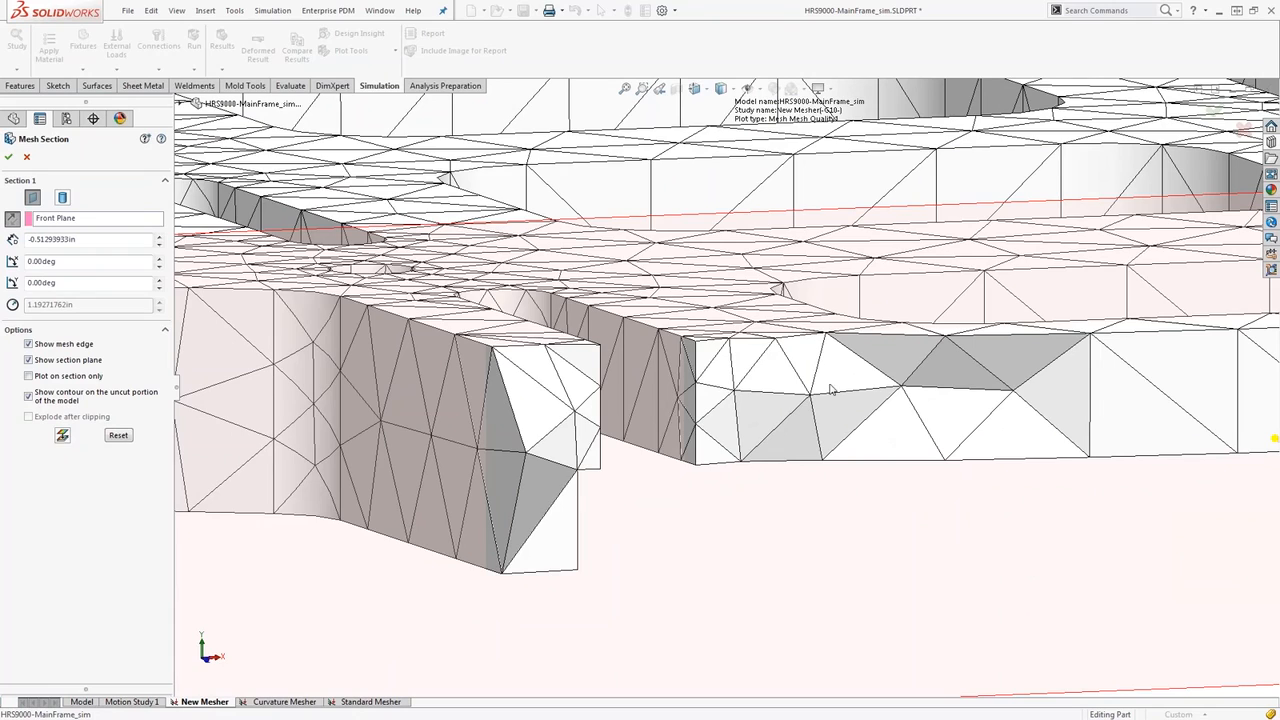
{"action": "scroll", "coordinate": [832, 391], "scroll_direction": "up", "scroll_amount": 4}
{"action": "middle_click_drag", "start_coordinate": [832, 391], "coordinate": [705, 404]}
{"action": "scroll", "coordinate": [460, 384], "scroll_direction": "up", "scroll_amount": 2}
{"action": "scroll", "coordinate": [835, 390], "scroll_direction": "down", "scroll_amount": 4}
{"action": "scroll", "coordinate": [712, 386], "scroll_direction": "down", "scroll_amount": 2}
{"action": "middle_click_drag", "start_coordinate": [712, 386], "coordinate": [684, 360]}
{"action": "scroll", "coordinate": [684, 360], "scroll_direction": "up", "scroll_amount": 4}
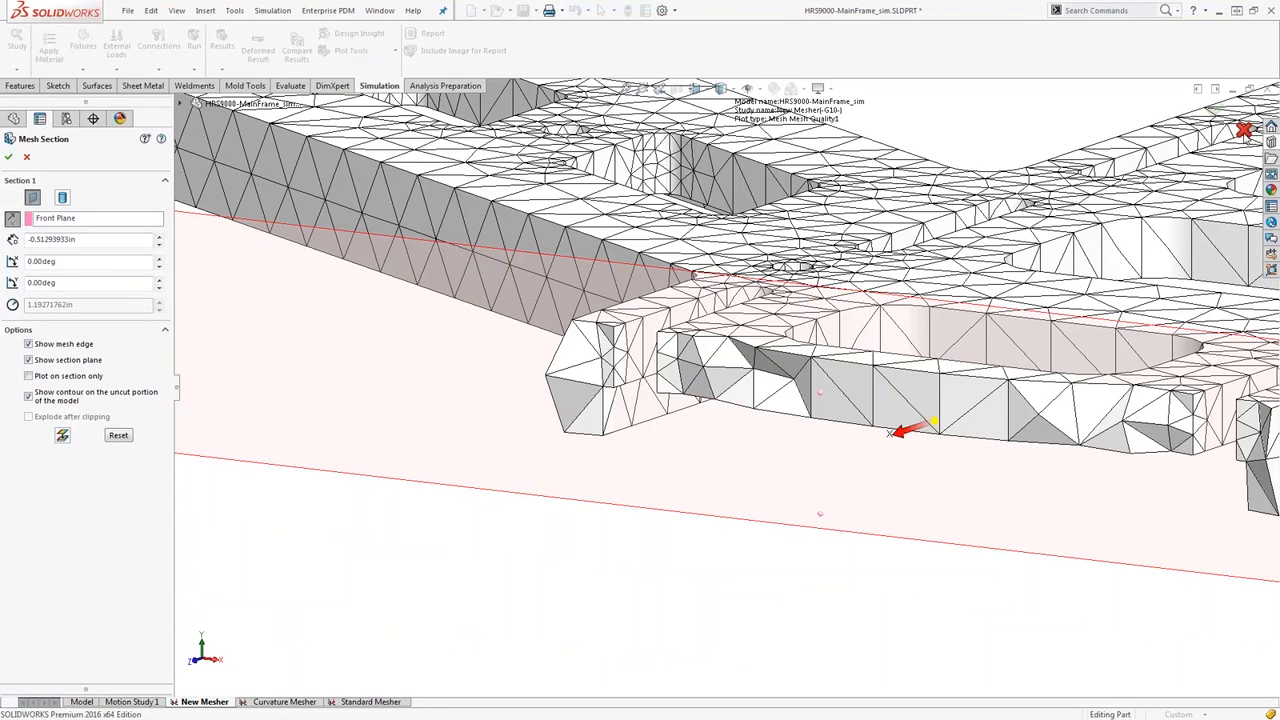
{"action": "left_click", "coordinate": [1243, 130]}
{"action": "scroll", "coordinate": [747, 367], "scroll_direction": "up", "scroll_amount": 5}
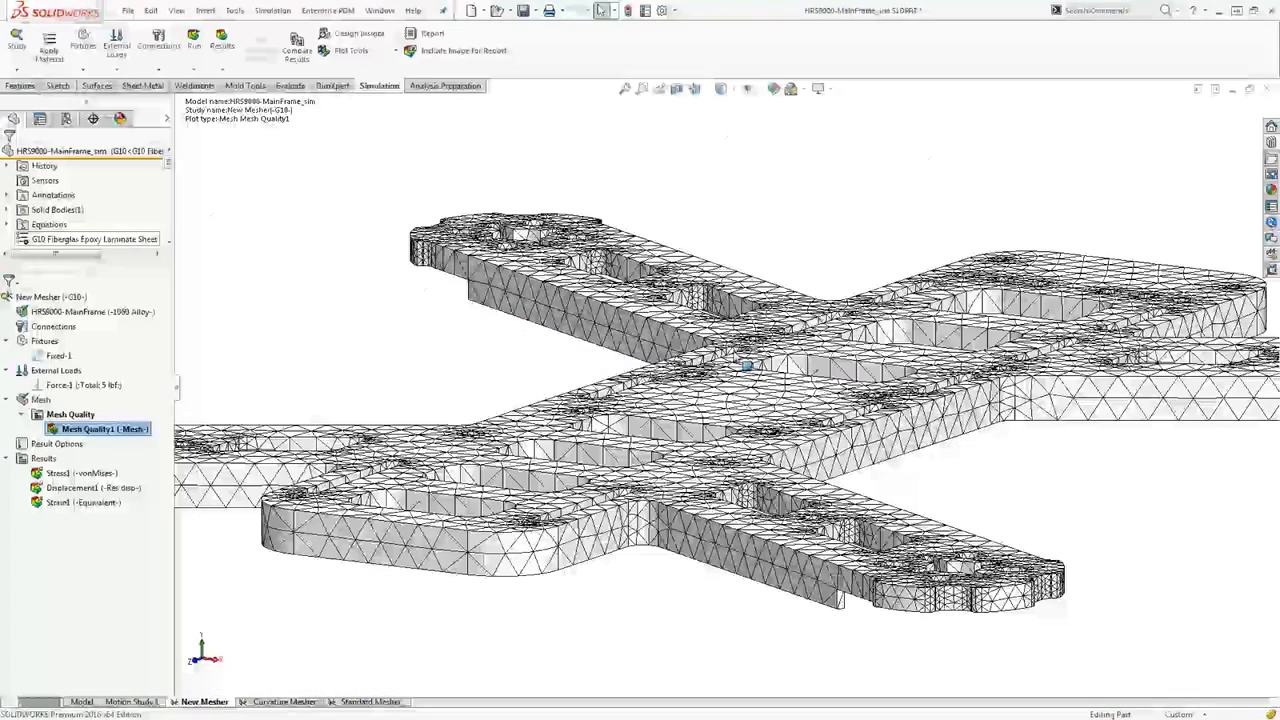
{"action": "scroll", "coordinate": [747, 365], "scroll_direction": "up", "scroll_amount": 3}
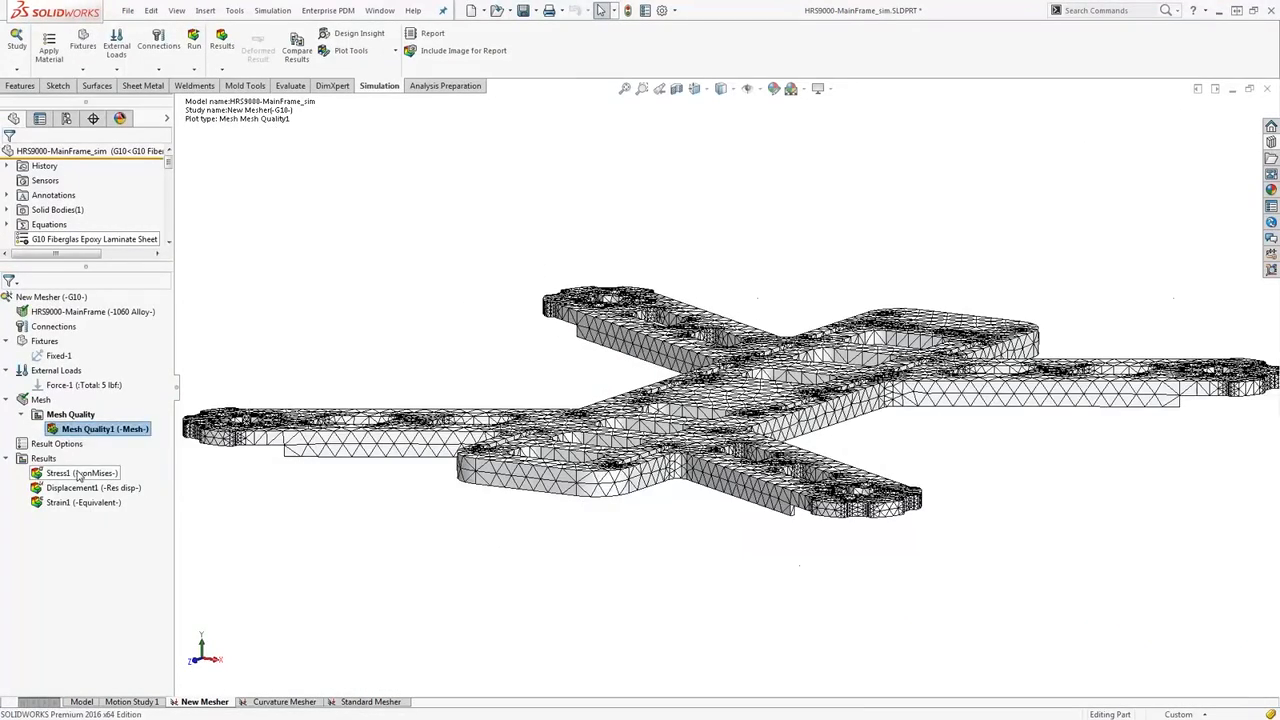
Display the Stress1 von Mises plot of the New Mesher study and move its colour legend farther down beside the frame.
{"action": "left_click", "coordinate": [70, 473]}
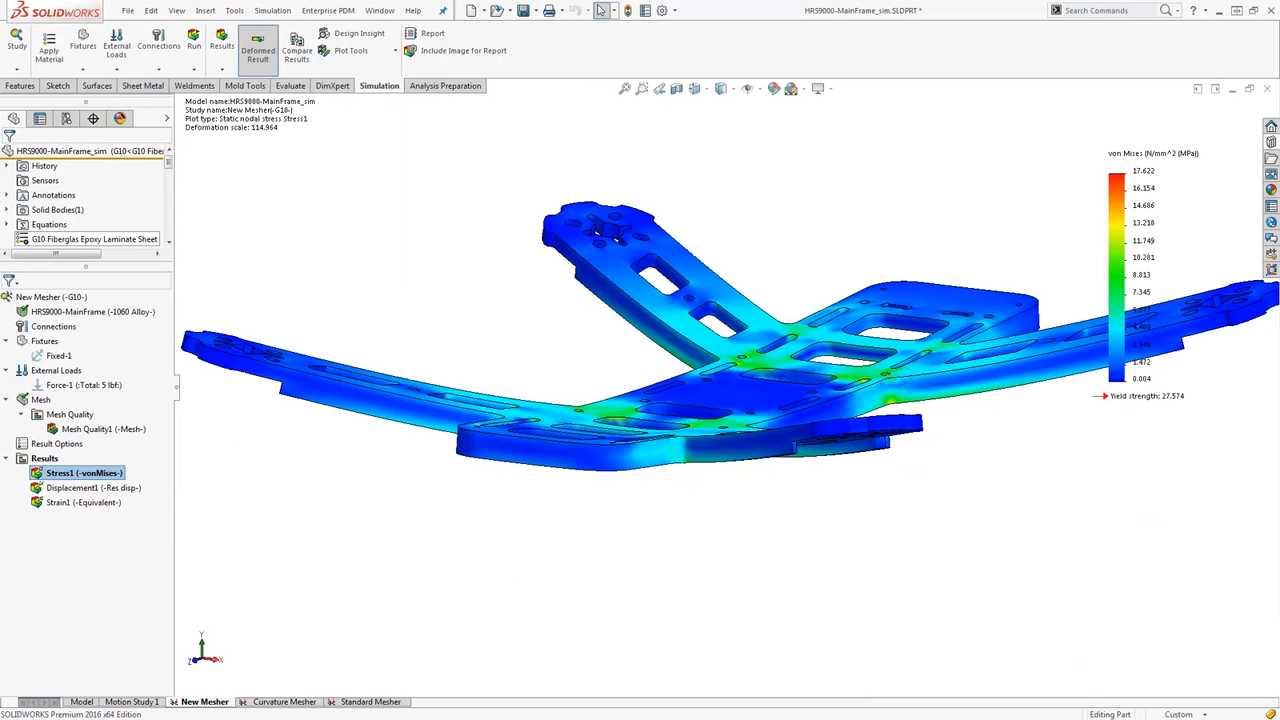
{"action": "scroll", "coordinate": [735, 394], "scroll_direction": "up", "scroll_amount": 1}
{"action": "middle_click_drag", "start_coordinate": [734, 397], "coordinate": [715, 450]}
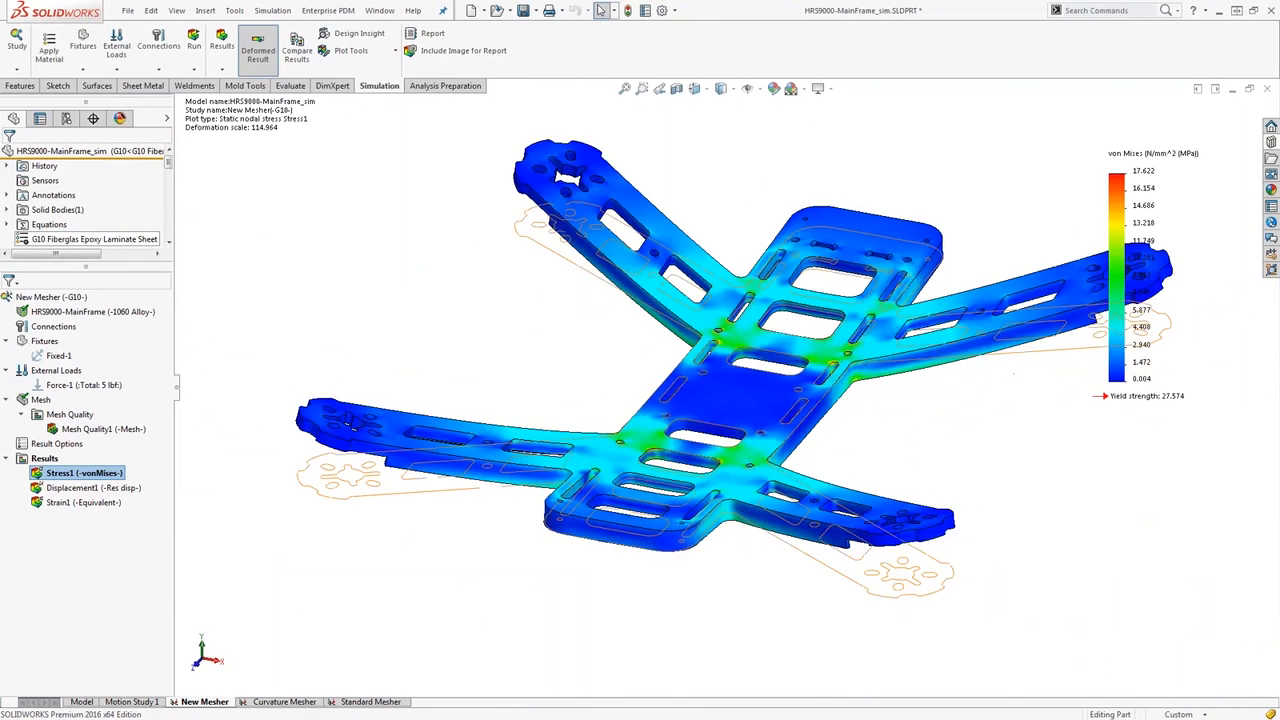
{"action": "scroll", "coordinate": [698, 358], "scroll_direction": "down", "scroll_amount": 5}
{"action": "left_click_drag", "start_coordinate": [1123, 362], "coordinate": [1151, 597]}
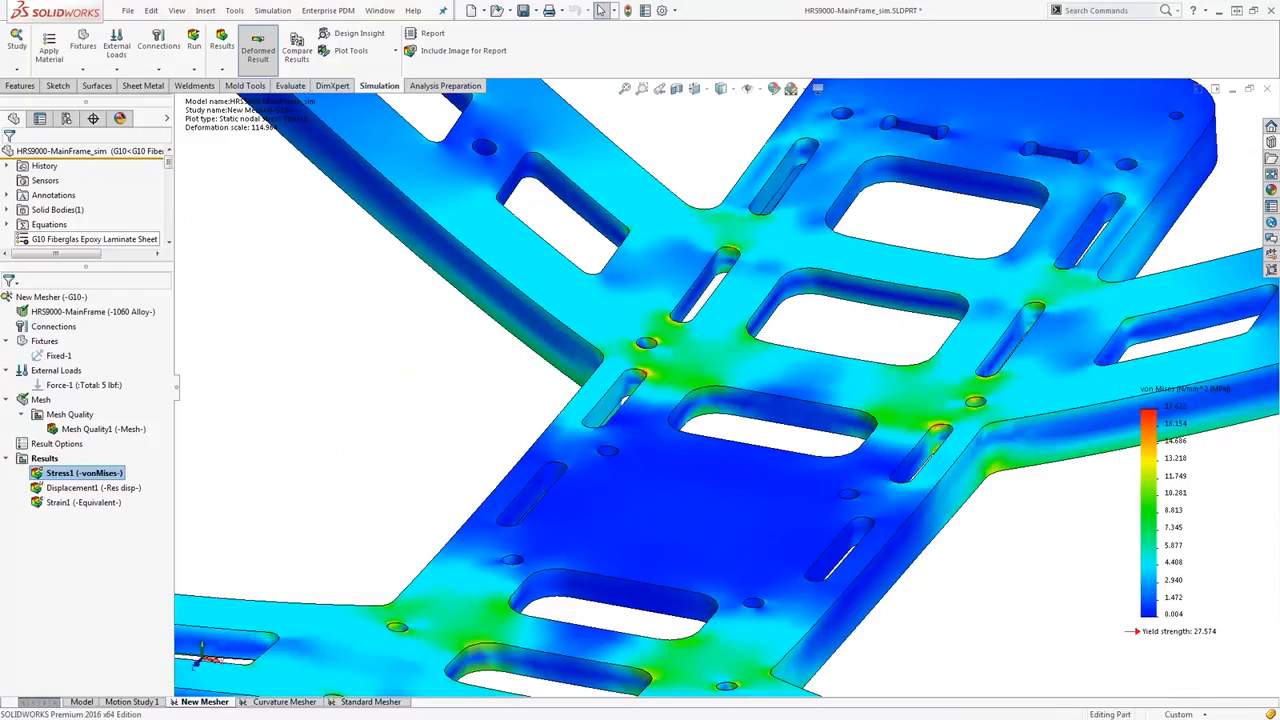
Cut the Stress1 plot with Mesh Sectioning on the Front Plane, offset about -1.06 in, with mesh edges shown and the section plane hidden.
{"action": "right_click", "coordinate": [80, 478]}
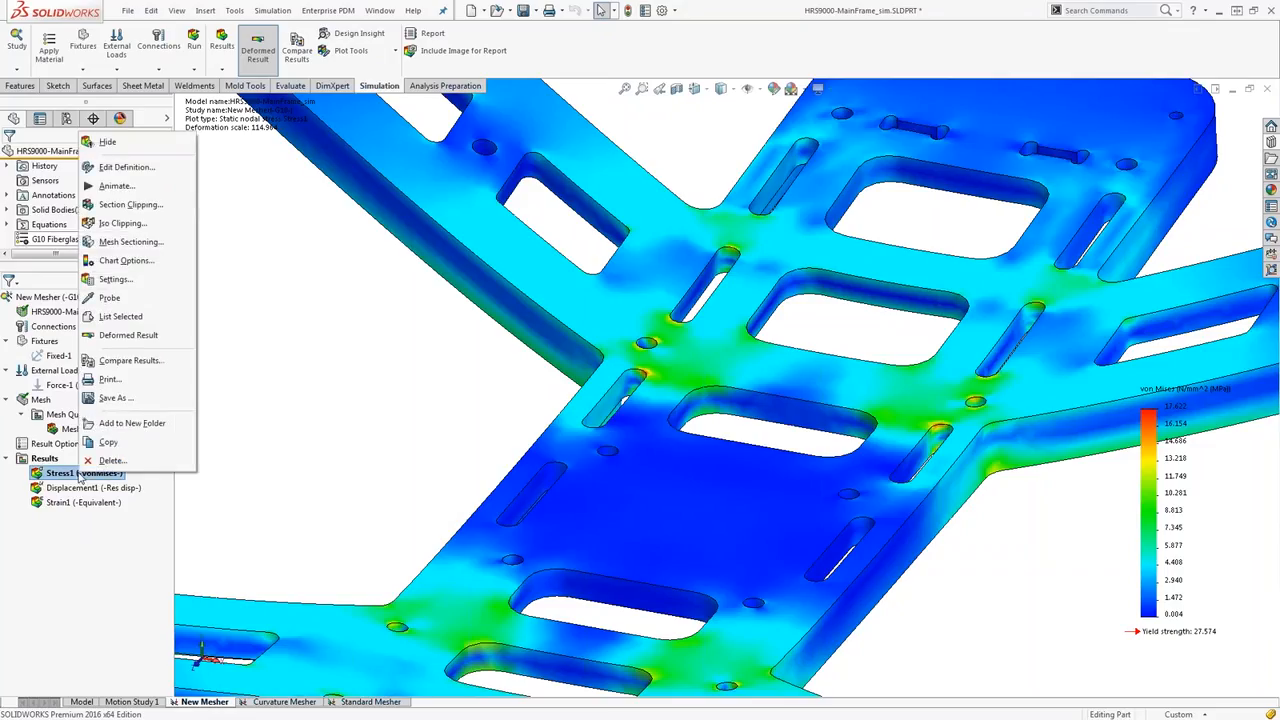
{"action": "left_click", "coordinate": [130, 242]}
{"action": "left_click_drag", "start_coordinate": [731, 522], "coordinate": [1034, 257]}
{"action": "scroll", "coordinate": [709, 368], "scroll_direction": "down", "scroll_amount": 2}
{"action": "scroll", "coordinate": [470, 432], "scroll_direction": "down", "scroll_amount": 5}
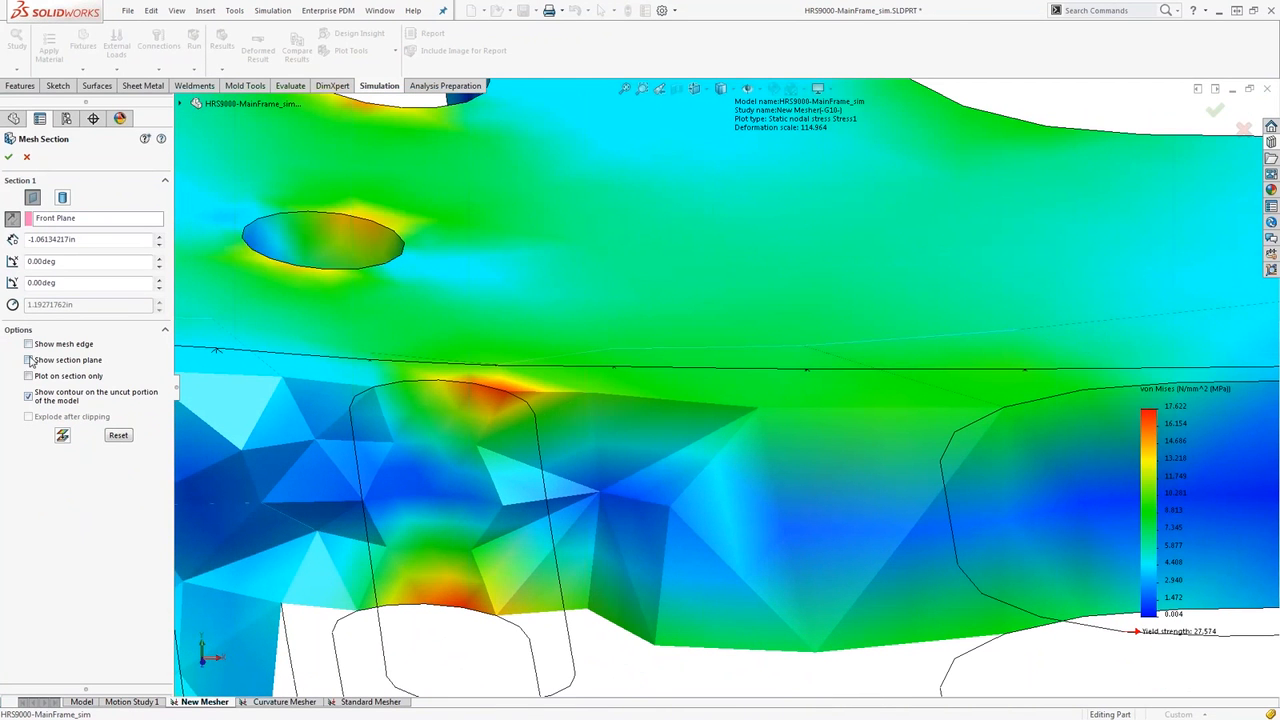
{"action": "scroll", "coordinate": [494, 428], "scroll_direction": "down", "scroll_amount": 4}
{"action": "scroll", "coordinate": [655, 412], "scroll_direction": "up", "scroll_amount": 4}
{"action": "scroll", "coordinate": [655, 412], "scroll_direction": "down", "scroll_amount": 1}
{"action": "middle_click_drag", "start_coordinate": [694, 417], "coordinate": [714, 395]}
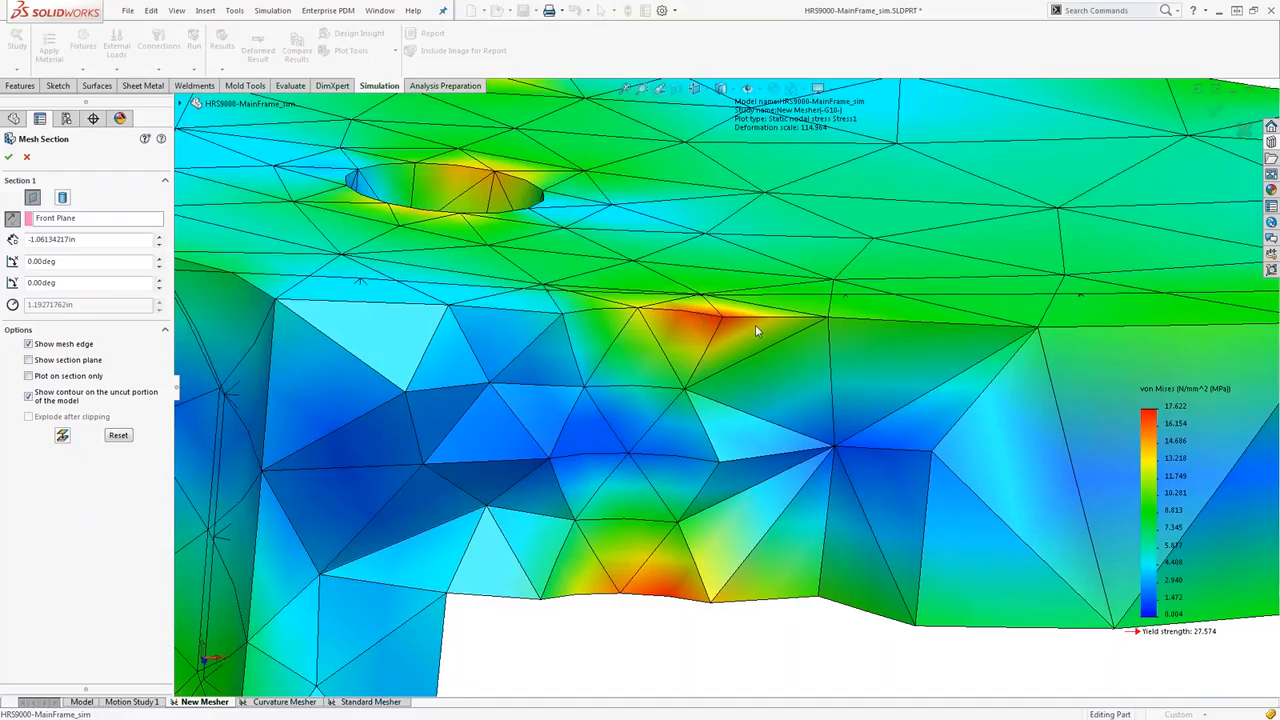
Inspect the stress distribution and element edges around the high-stress spot at the slot end, close up and across the whole sectioned frame.
{"action": "scroll", "coordinate": [709, 335], "scroll_direction": "down", "scroll_amount": 3}
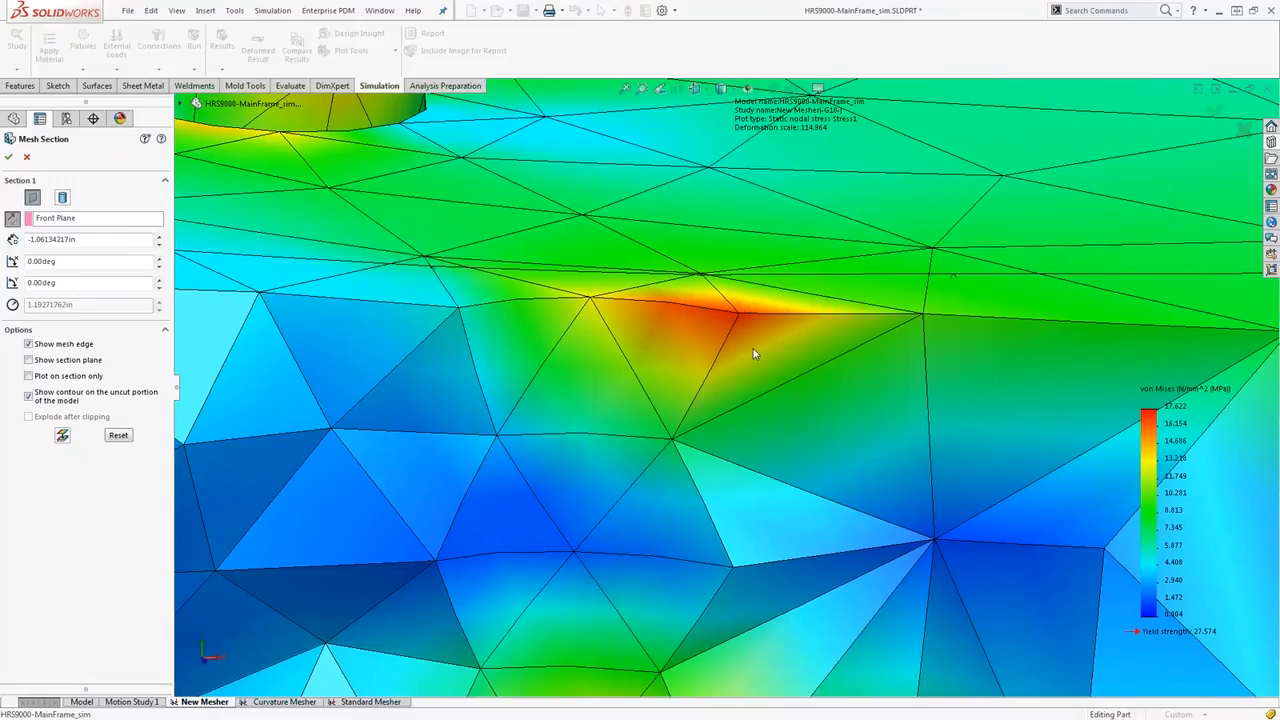
{"action": "scroll", "coordinate": [739, 359], "scroll_direction": "up", "scroll_amount": 3}
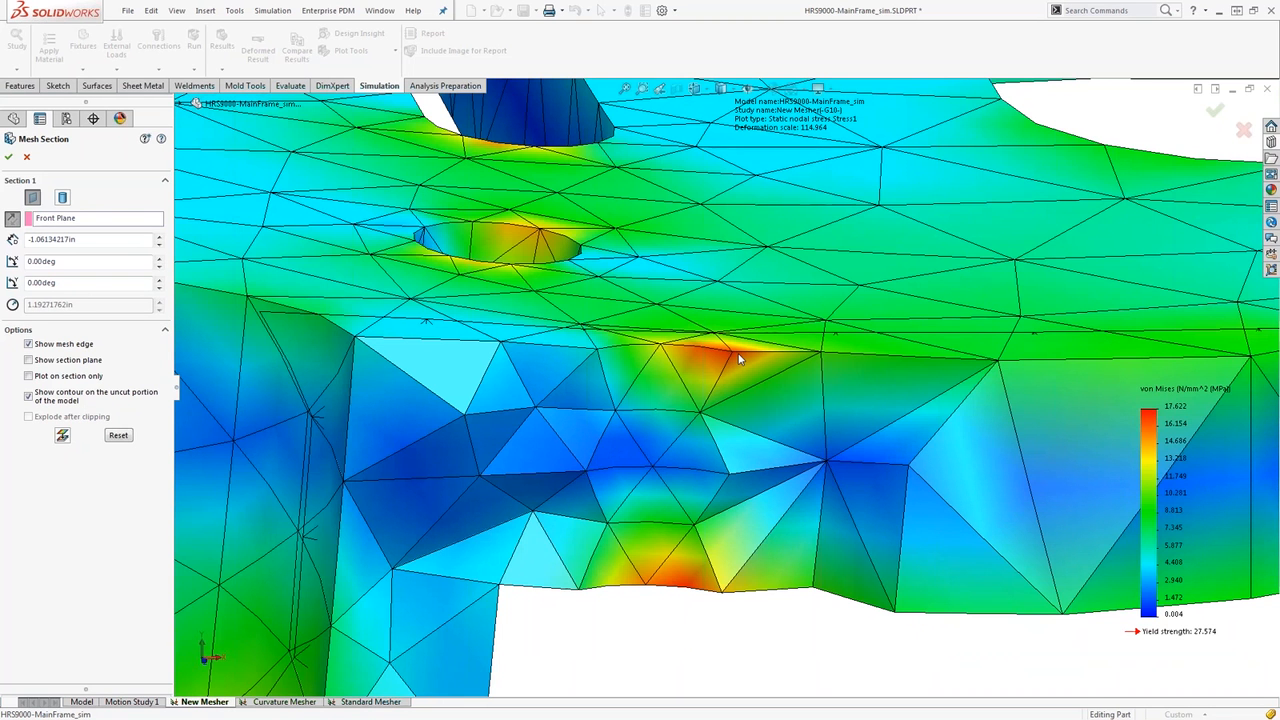
{"action": "scroll", "coordinate": [782, 368], "scroll_direction": "up", "scroll_amount": 8}
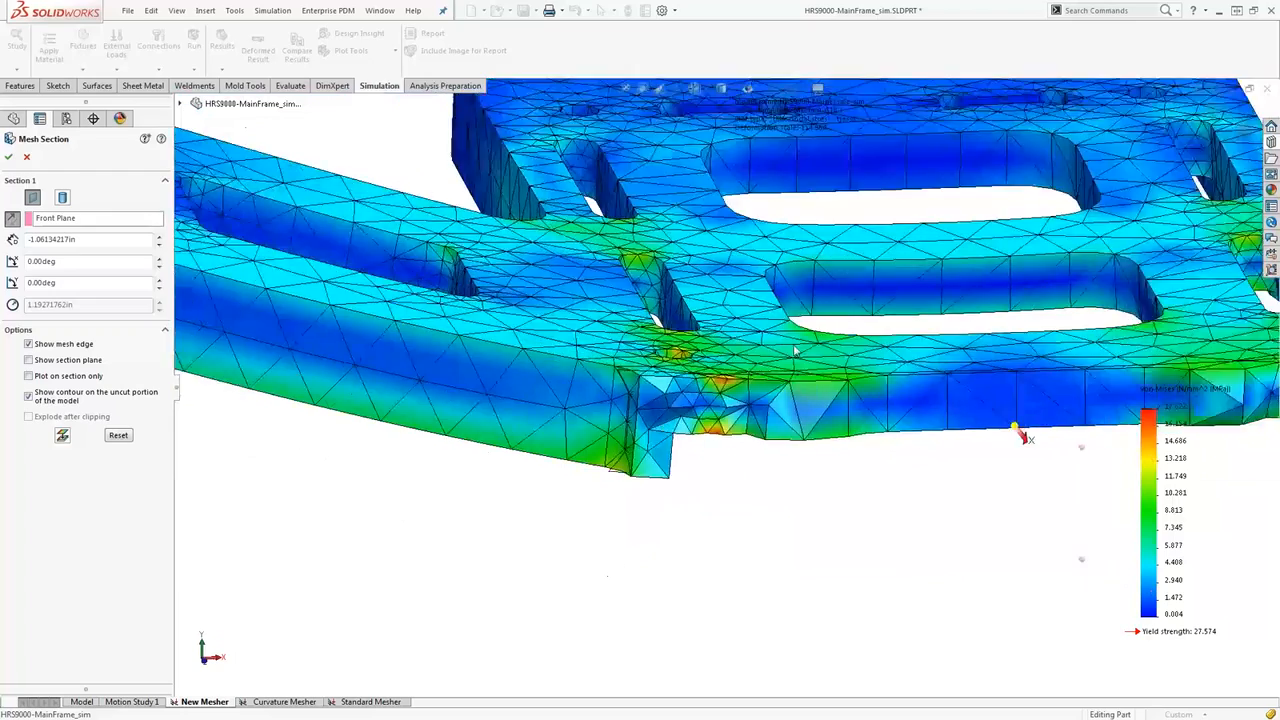
{"action": "scroll", "coordinate": [796, 350], "scroll_direction": "up", "scroll_amount": 3}
{"action": "middle_click_drag", "start_coordinate": [830, 288], "coordinate": [836, 540]}
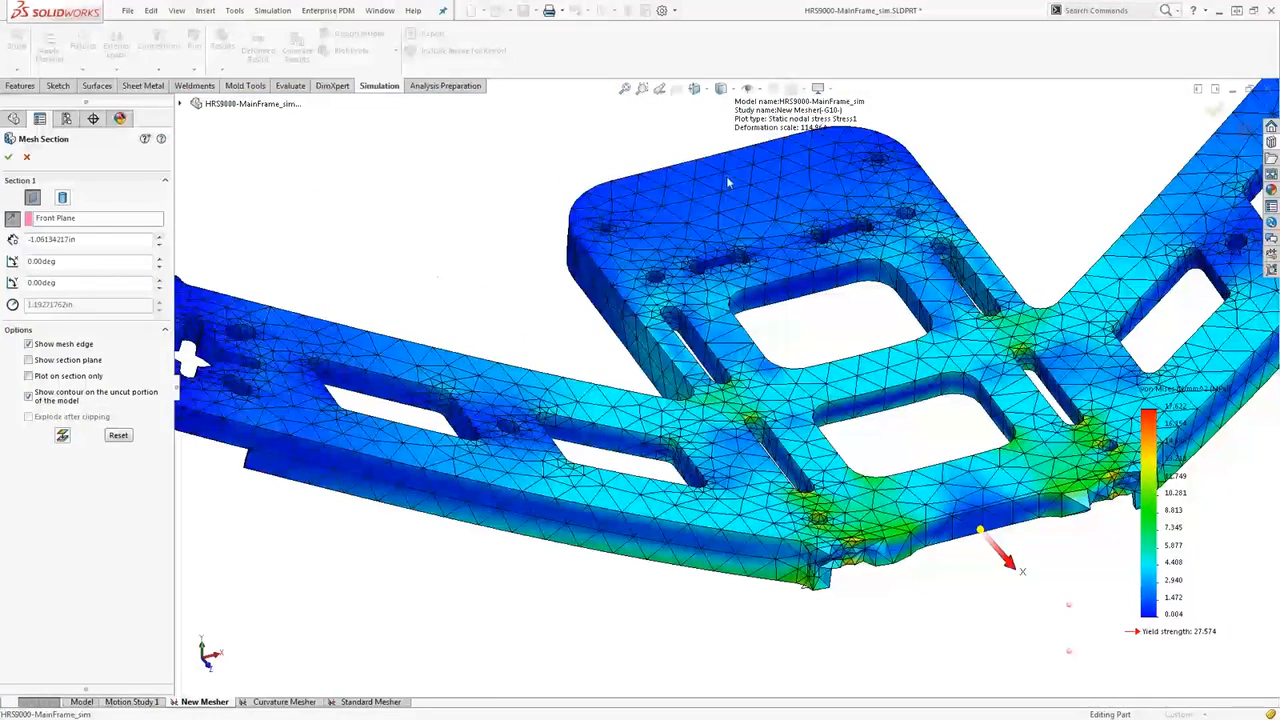
{"action": "scroll", "coordinate": [810, 420], "scroll_direction": "down", "scroll_amount": 10}
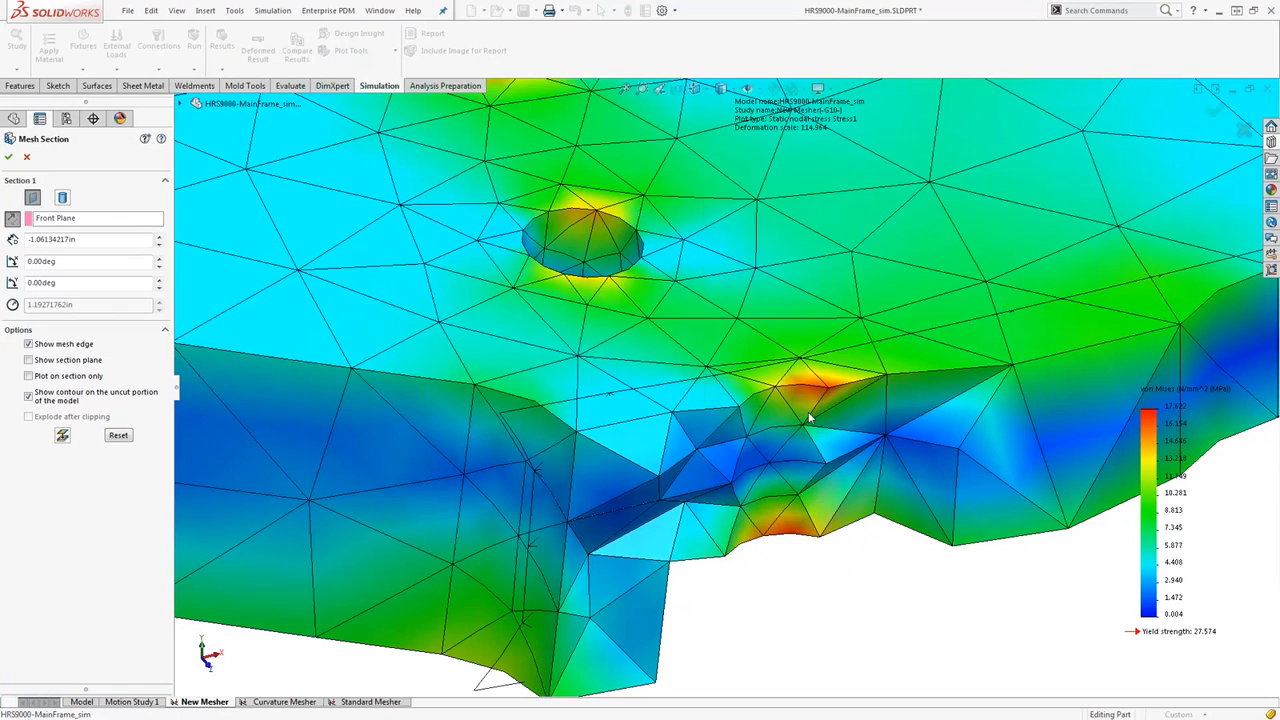
{"action": "scroll", "coordinate": [810, 420], "scroll_direction": "up", "scroll_amount": 10}
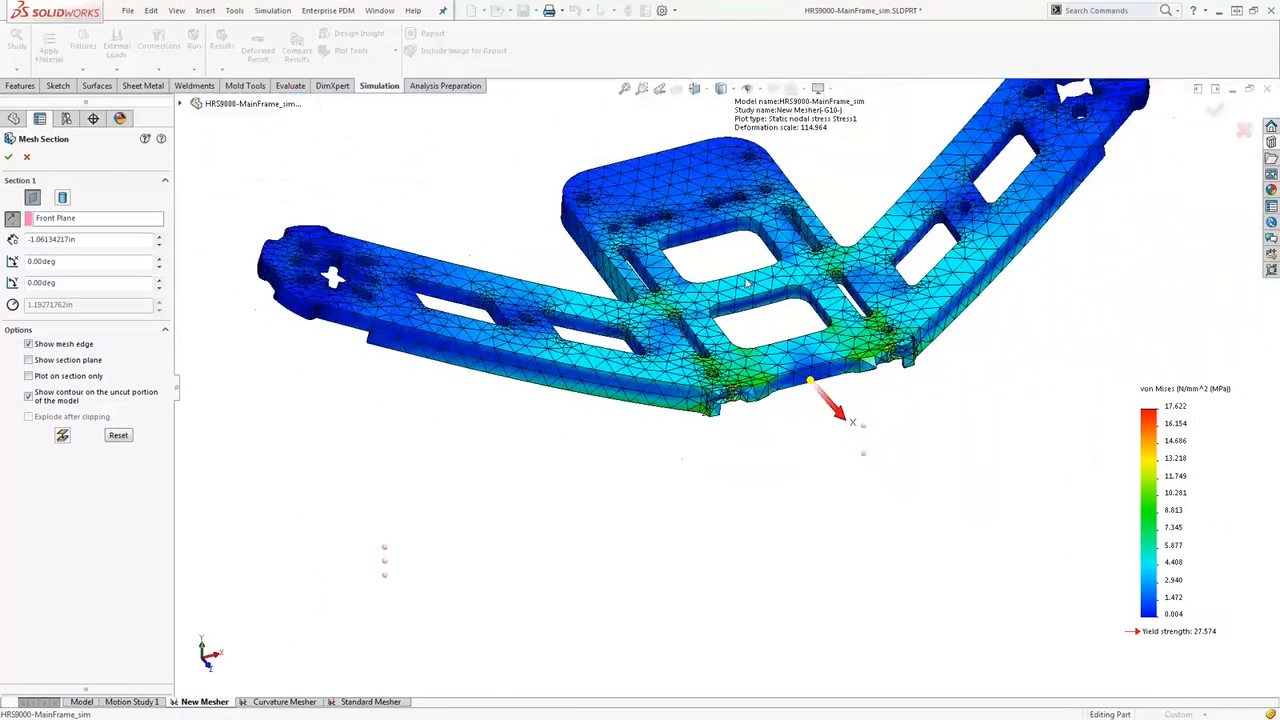
{"action": "middle_click_drag", "start_coordinate": [746, 283], "coordinate": [962, 245]}
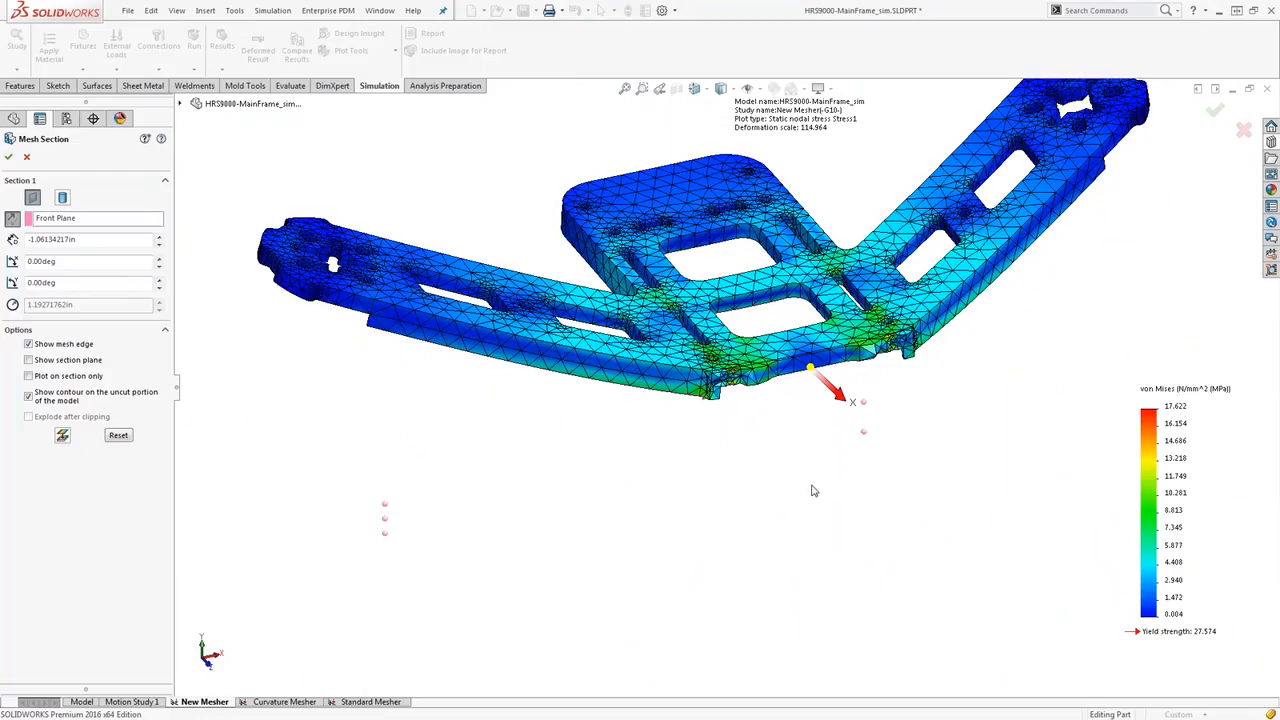
Examine the jagged cut elements at the slot end from the opposite side, and close the mesh section without keeping it.
{"action": "scroll", "coordinate": [700, 430], "scroll_direction": "down", "scroll_amount": 5}
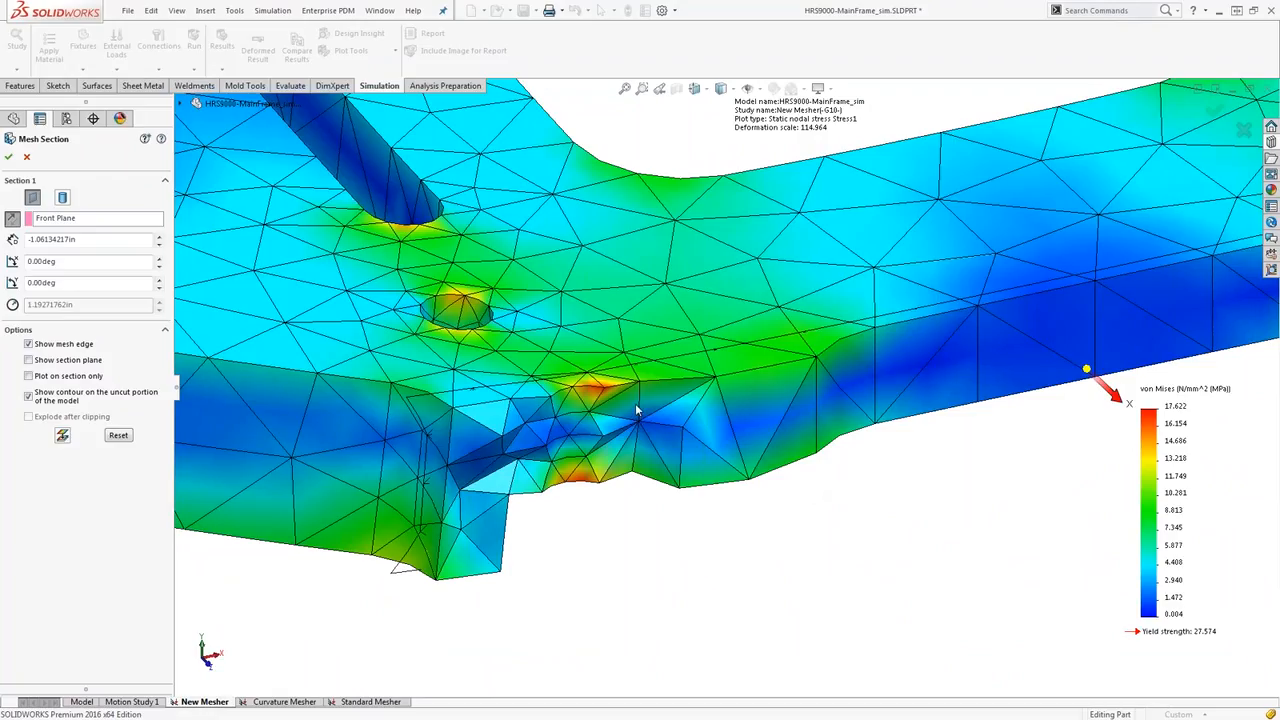
{"action": "middle_click_drag", "start_coordinate": [666, 427], "coordinate": [808, 491]}
{"action": "scroll", "coordinate": [712, 410], "scroll_direction": "down", "scroll_amount": 3}
{"action": "scroll", "coordinate": [808, 491], "scroll_direction": "down", "scroll_amount": 3}
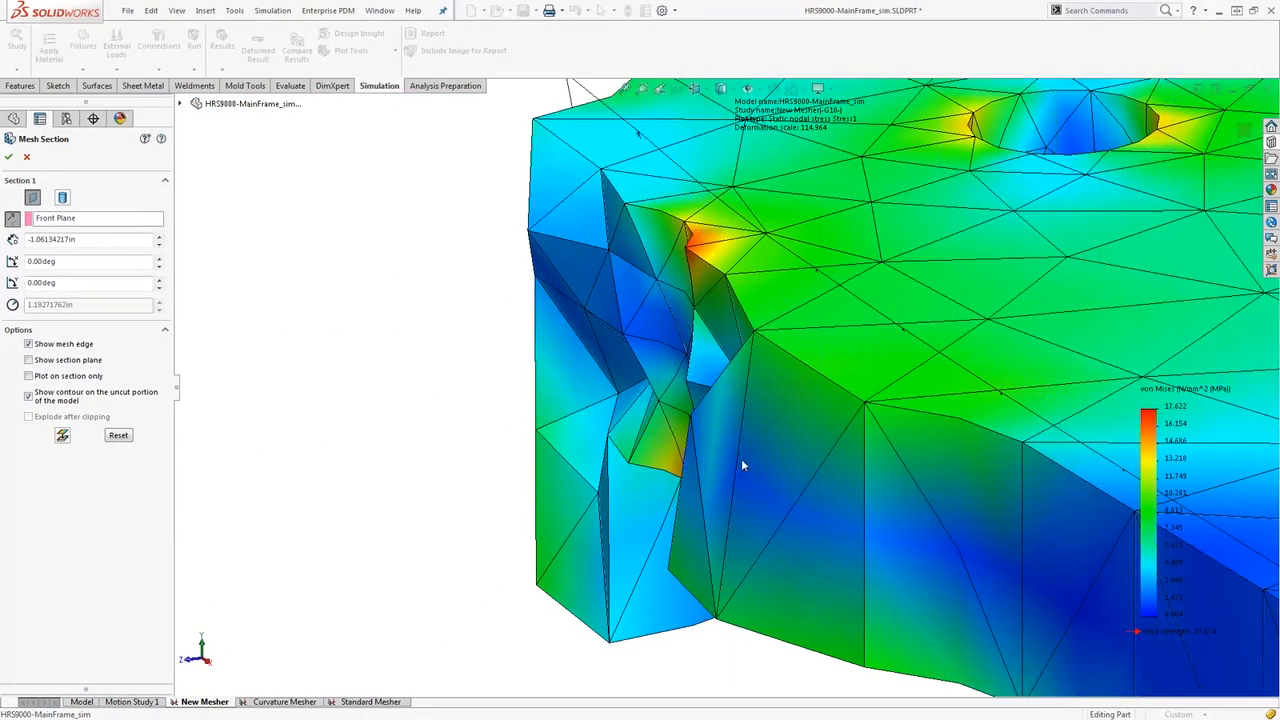
{"action": "middle_click_drag", "start_coordinate": [748, 450], "coordinate": [706, 192]}
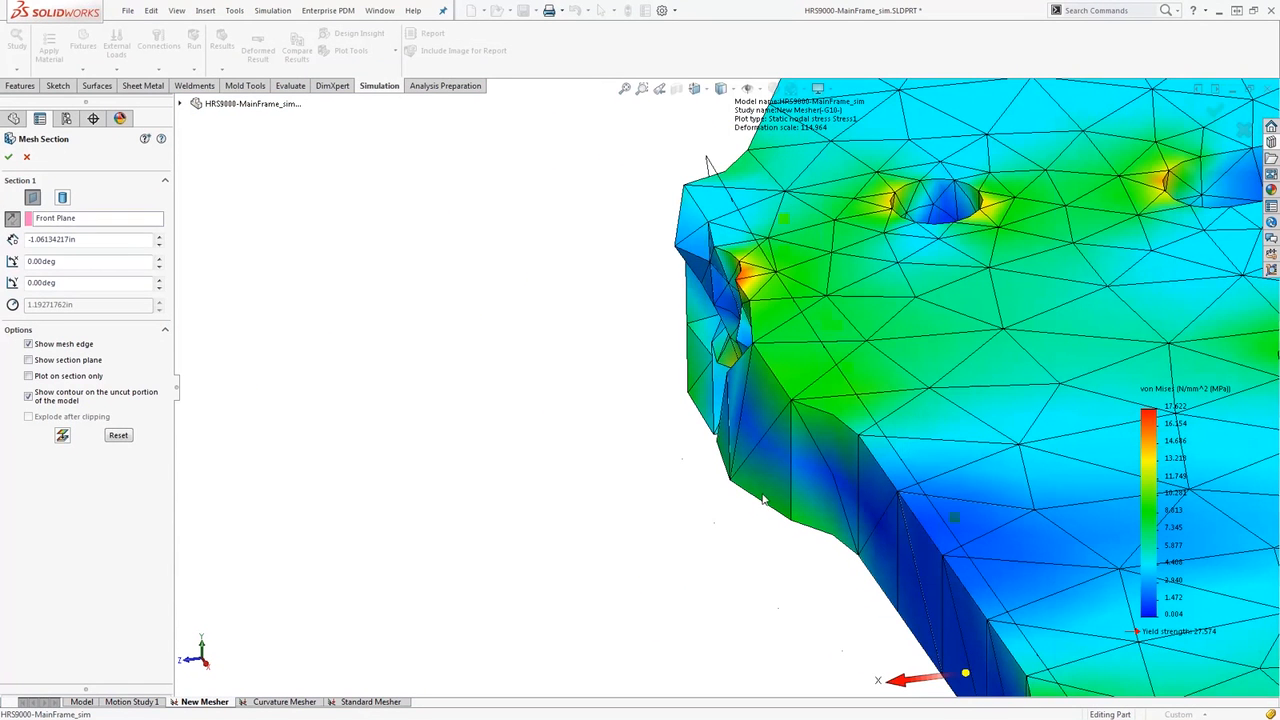
{"action": "scroll", "coordinate": [816, 305], "scroll_direction": "down", "scroll_amount": 5}
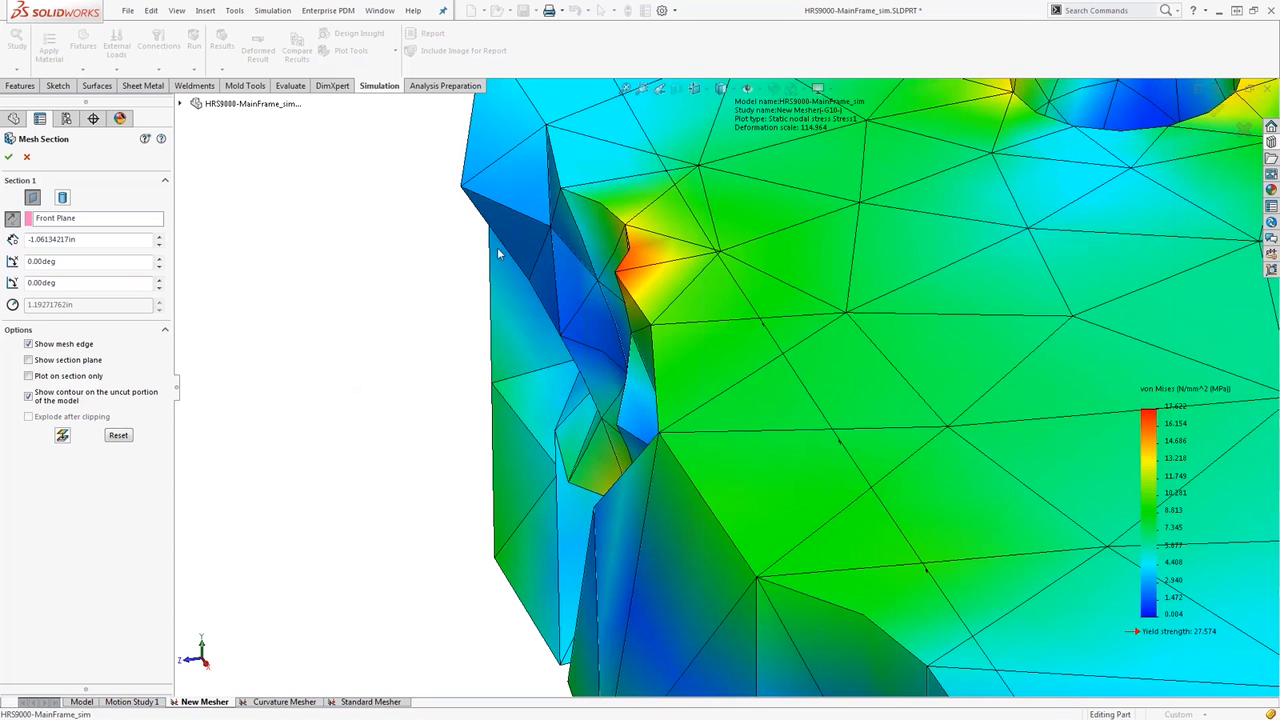
{"action": "scroll", "coordinate": [614, 404], "scroll_direction": "up", "scroll_amount": 5}
{"action": "middle_click_drag", "start_coordinate": [614, 404], "coordinate": [776, 525]}
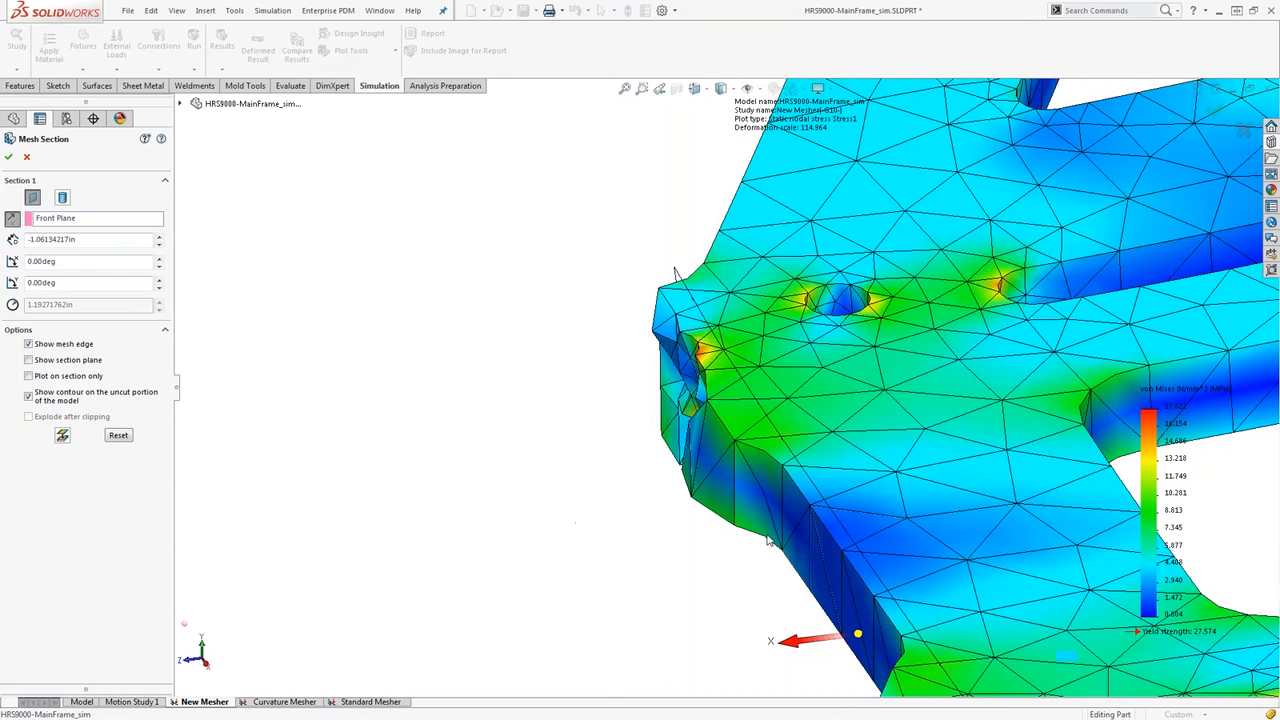
{"action": "left_click", "coordinate": [27, 158]}
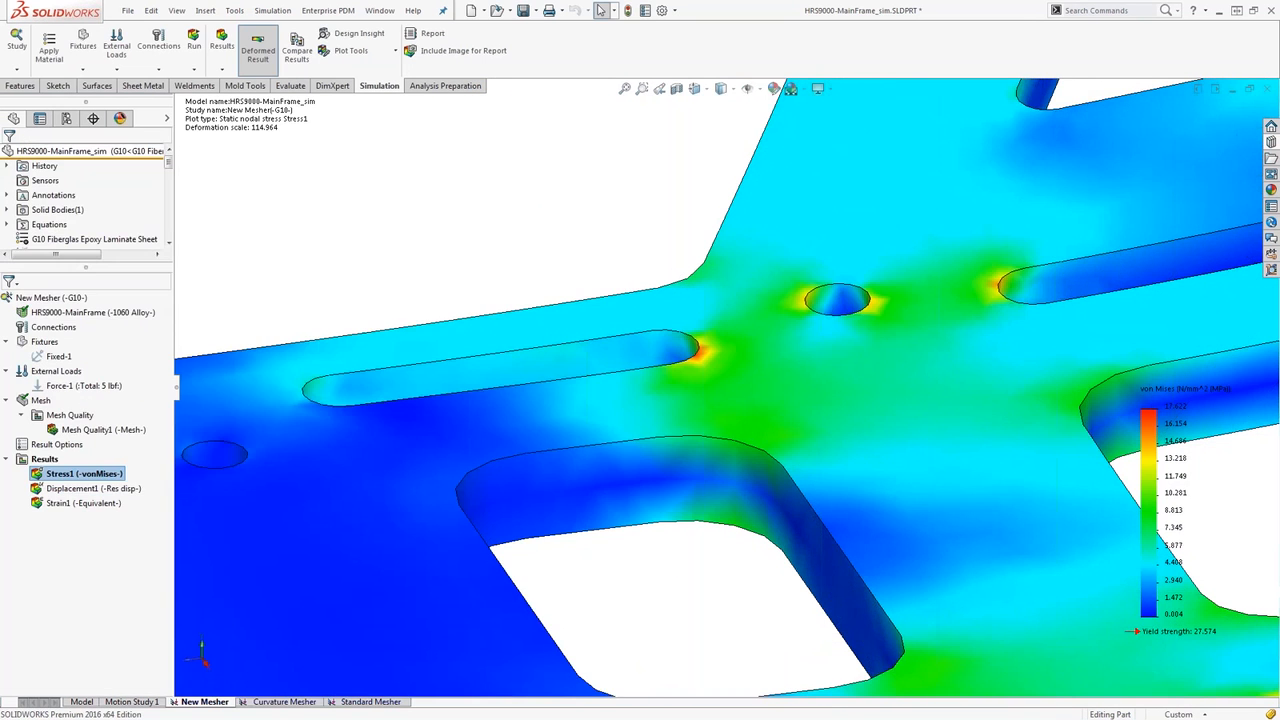
Cut the Stress1 plot with Section Clipping on the Front Plane, offset about -1.03 in, and inspect the cut face at the slot end.
{"action": "scroll", "coordinate": [680, 410], "scroll_direction": "up", "scroll_amount": 6}
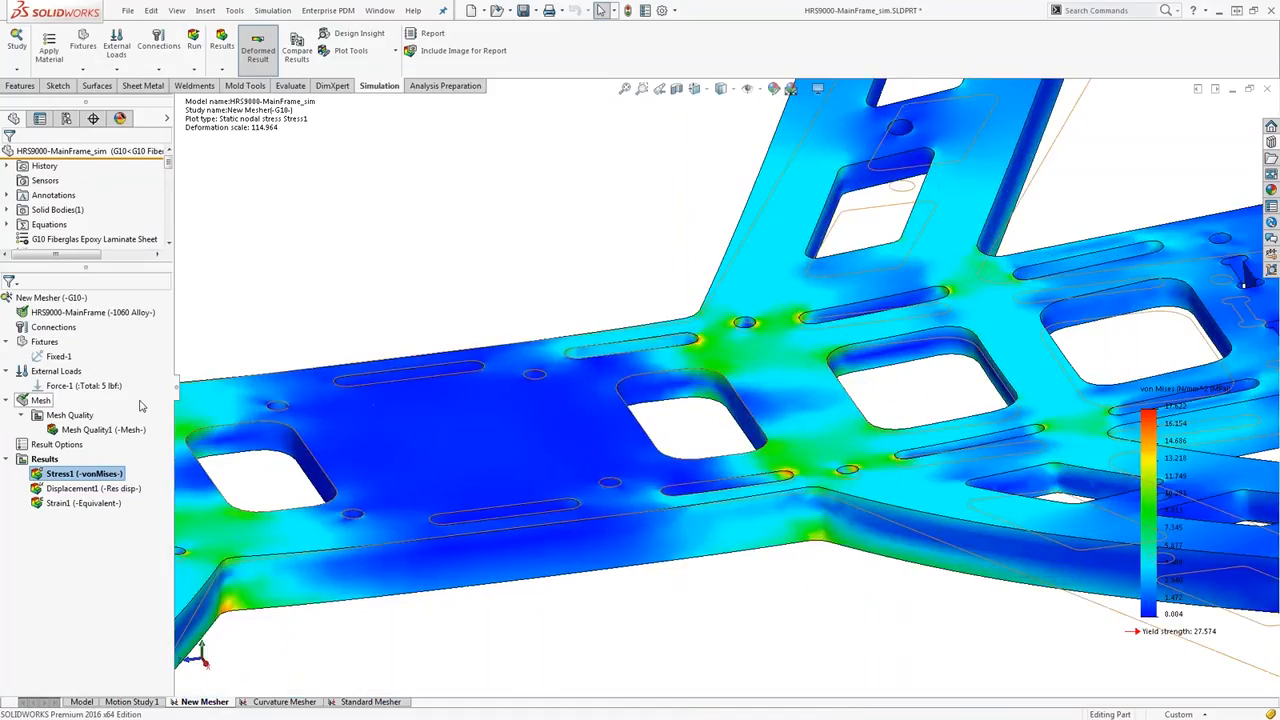
{"action": "right_click", "coordinate": [93, 480]}
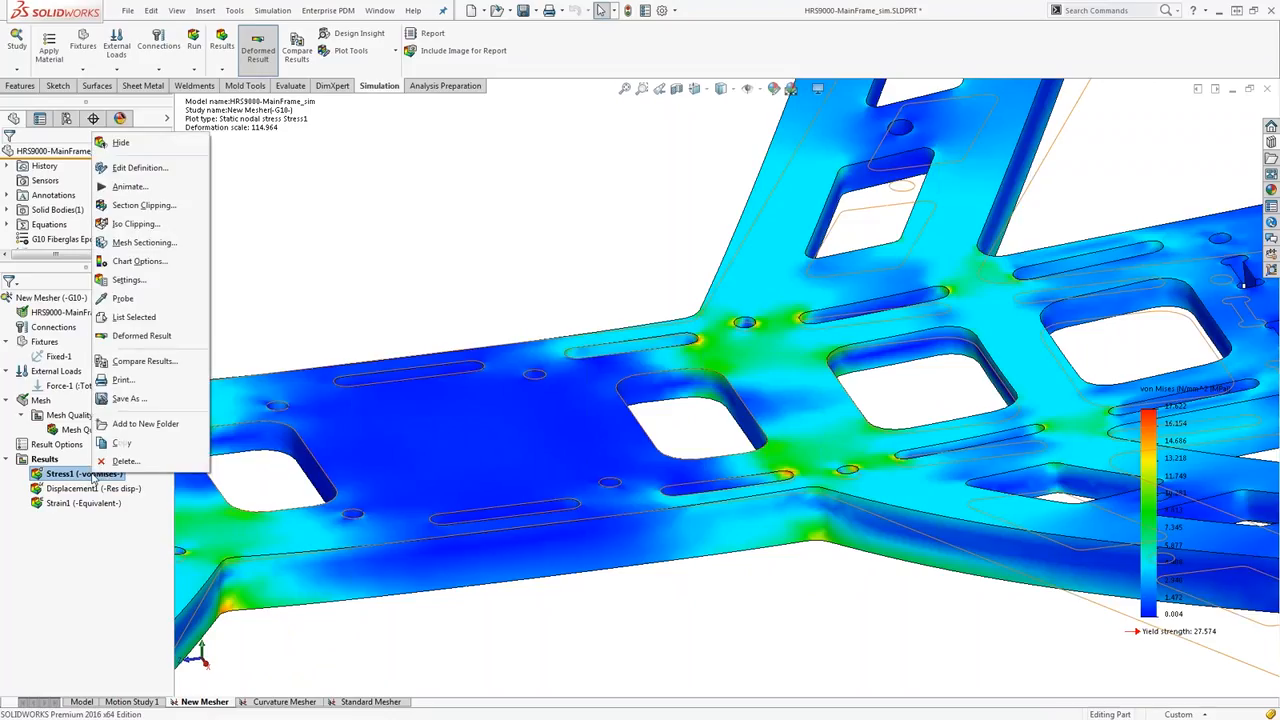
{"action": "left_click", "coordinate": [145, 205]}
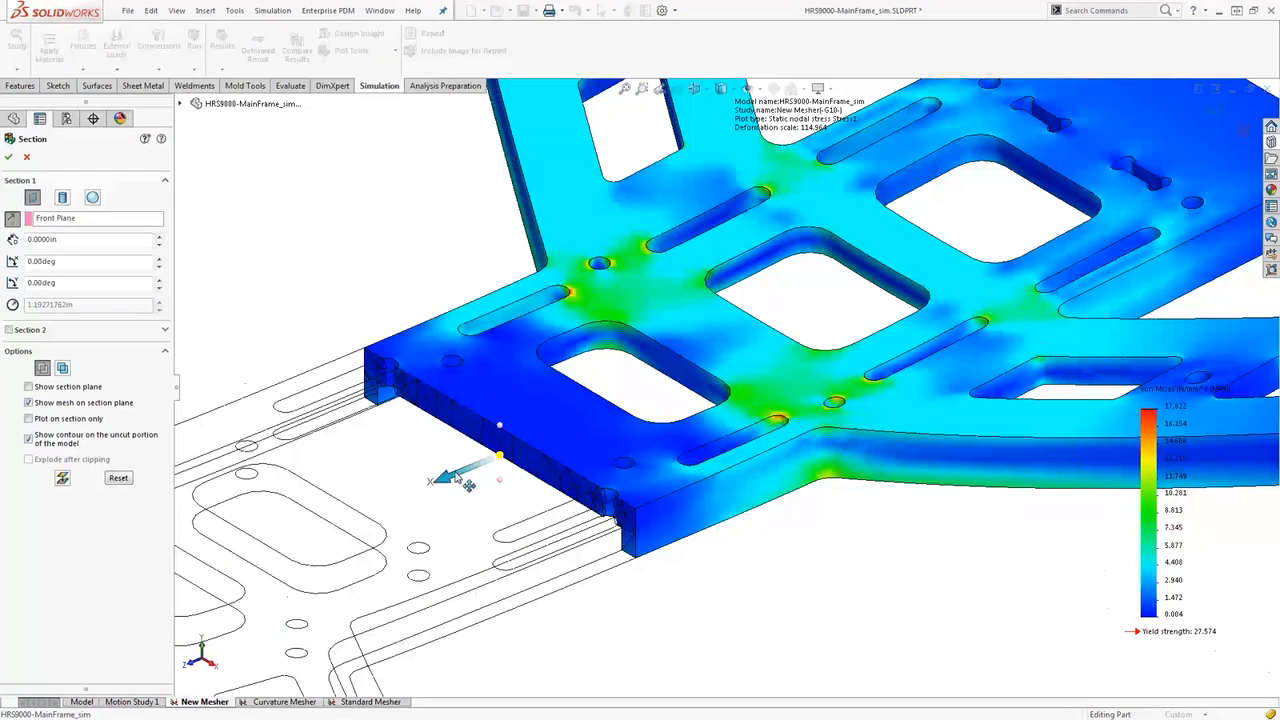
{"action": "left_click_drag", "start_coordinate": [450, 476], "coordinate": [698, 341]}
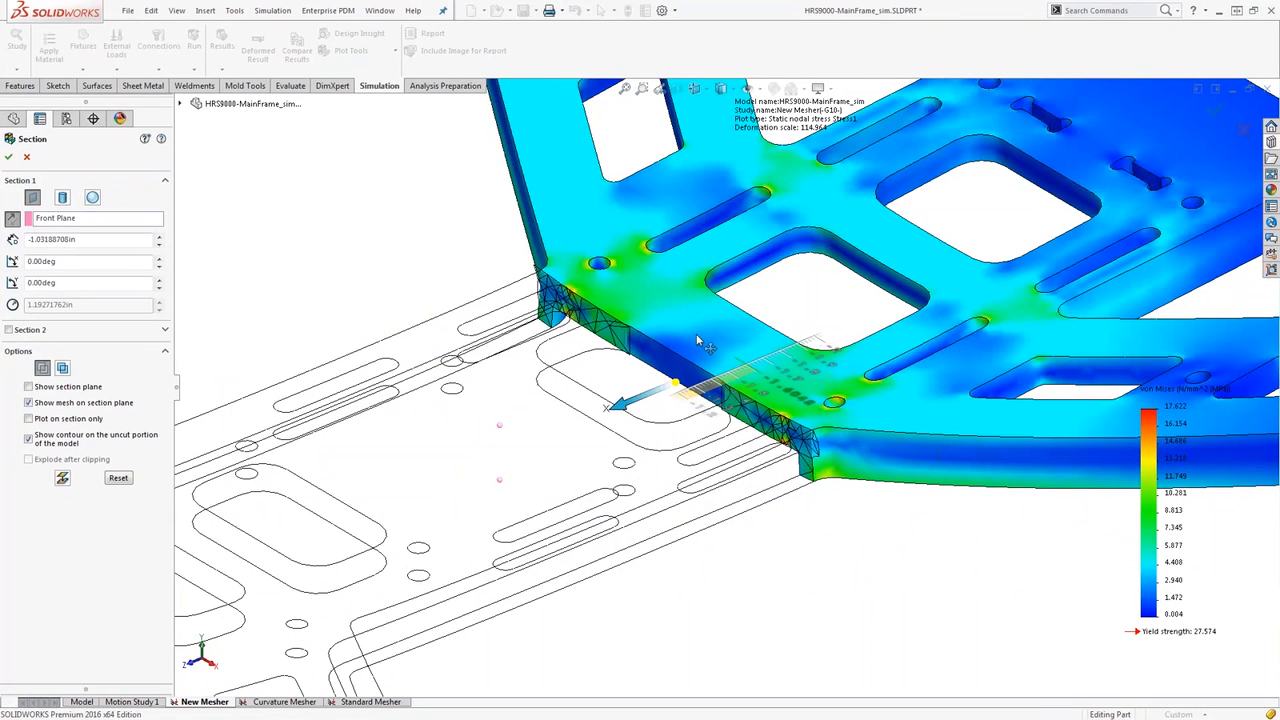
{"action": "scroll", "coordinate": [848, 389], "scroll_direction": "down", "scroll_amount": 6}
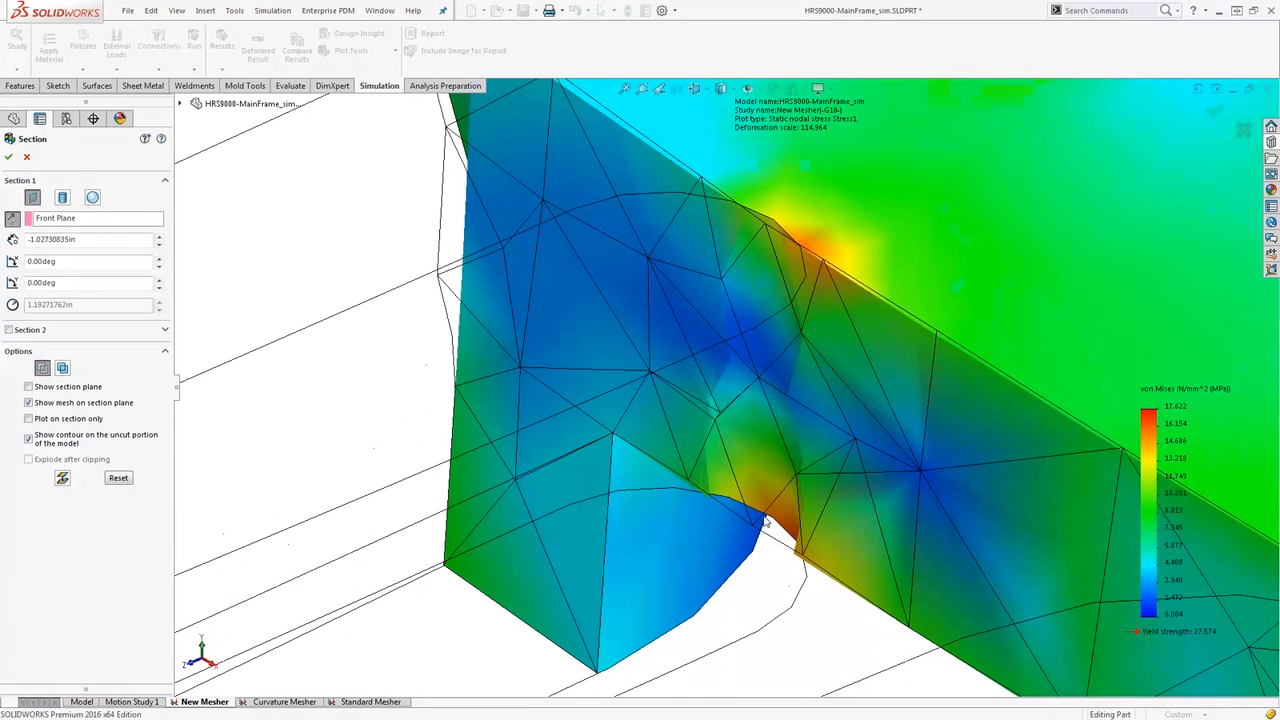
Hide and restore the mesh edges on the clipped section, comparing the stress contours through the frame thickness at the slot end.
{"action": "middle_click_drag", "start_coordinate": [807, 544], "coordinate": [845, 524]}
{"action": "scroll", "coordinate": [711, 498], "scroll_direction": "down", "scroll_amount": 1}
{"action": "scroll", "coordinate": [509, 462], "scroll_direction": "up", "scroll_amount": 2}
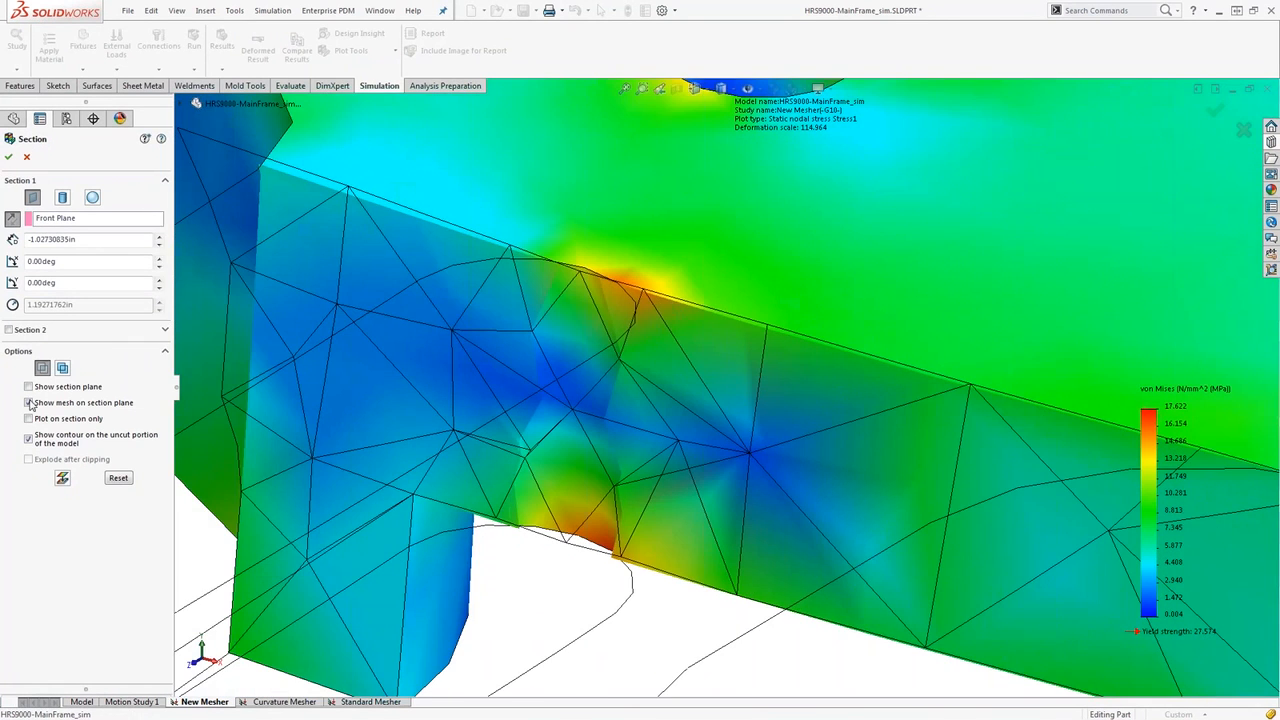
{"action": "left_click", "coordinate": [29, 403]}
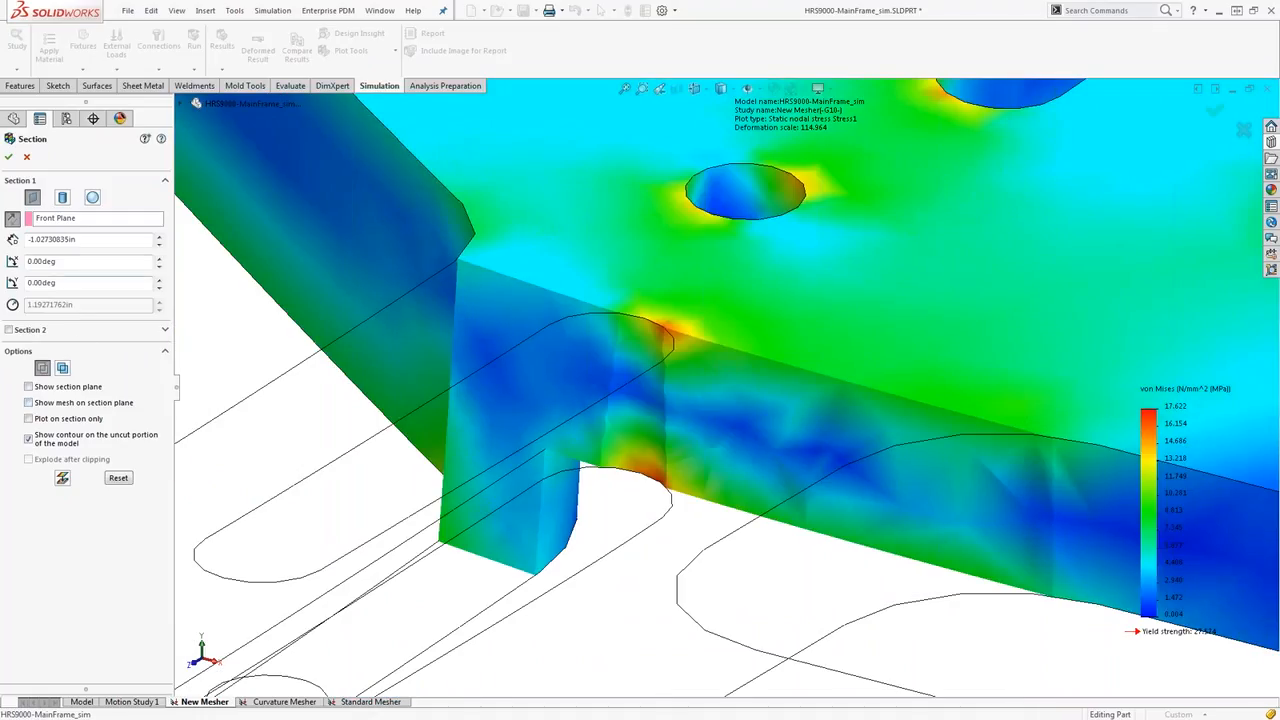
{"action": "left_click", "coordinate": [29, 403]}
{"action": "middle_click_drag", "start_coordinate": [1060, 471], "coordinate": [850, 390]}
{"action": "scroll", "coordinate": [758, 421], "scroll_direction": "down", "scroll_amount": 3}
{"action": "scroll", "coordinate": [579, 380], "scroll_direction": "down", "scroll_amount": 2}
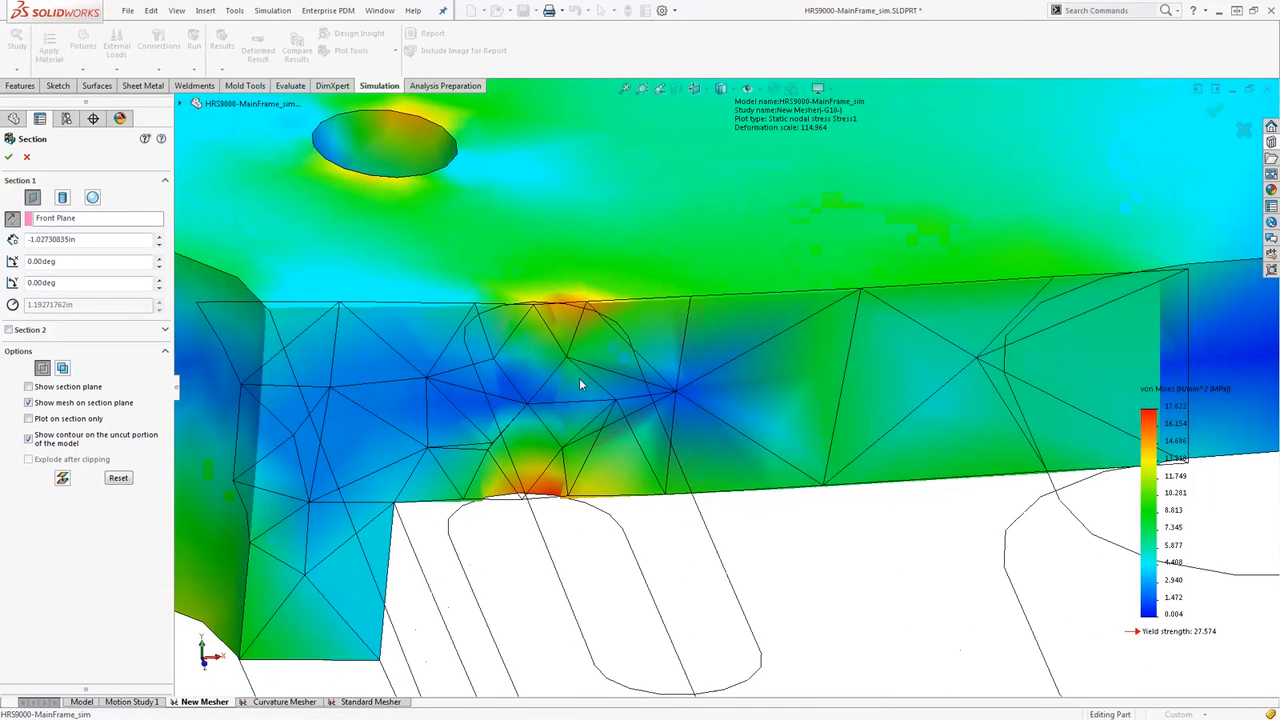
{"action": "scroll", "coordinate": [580, 379], "scroll_direction": "up", "scroll_amount": 5}
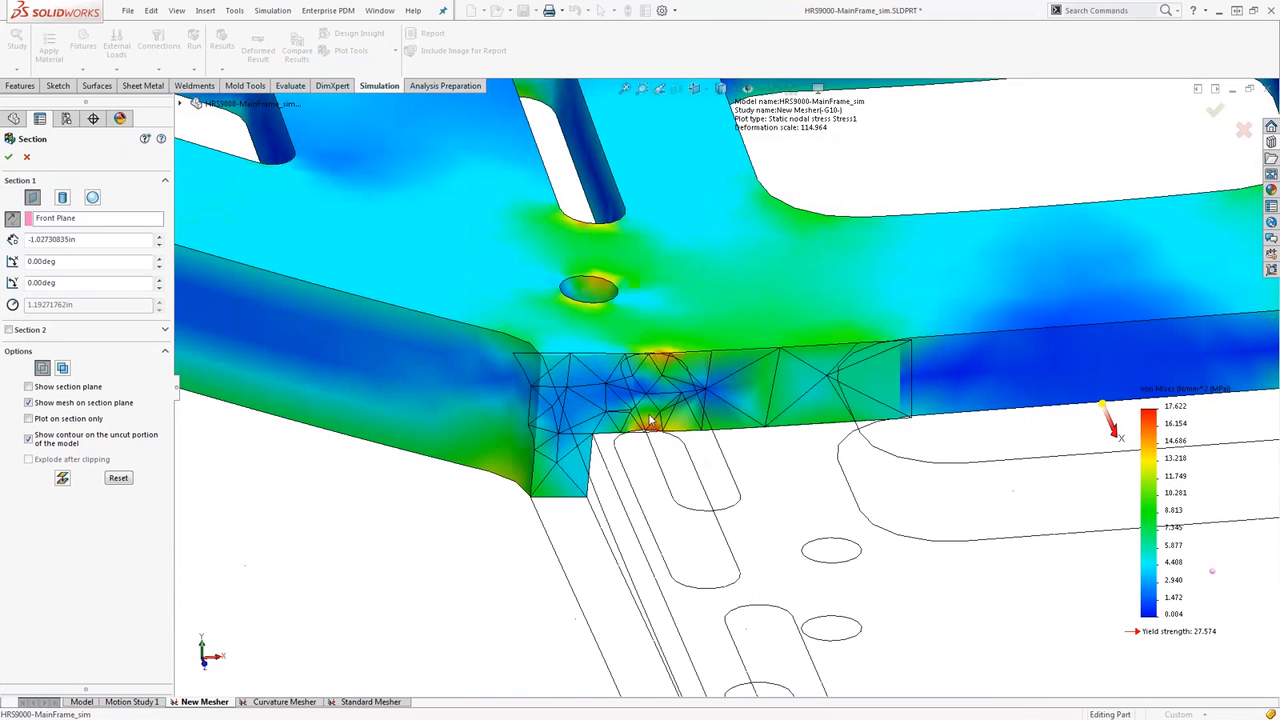
Close the section clipping without keeping it and view the whole frame's Stress1 plot in the isometric orientation.
{"action": "left_click", "coordinate": [27, 158]}
{"action": "scroll", "coordinate": [920, 386], "scroll_direction": "up", "scroll_amount": 5}
{"action": "scroll", "coordinate": [920, 386], "scroll_direction": "up", "scroll_amount": 7}
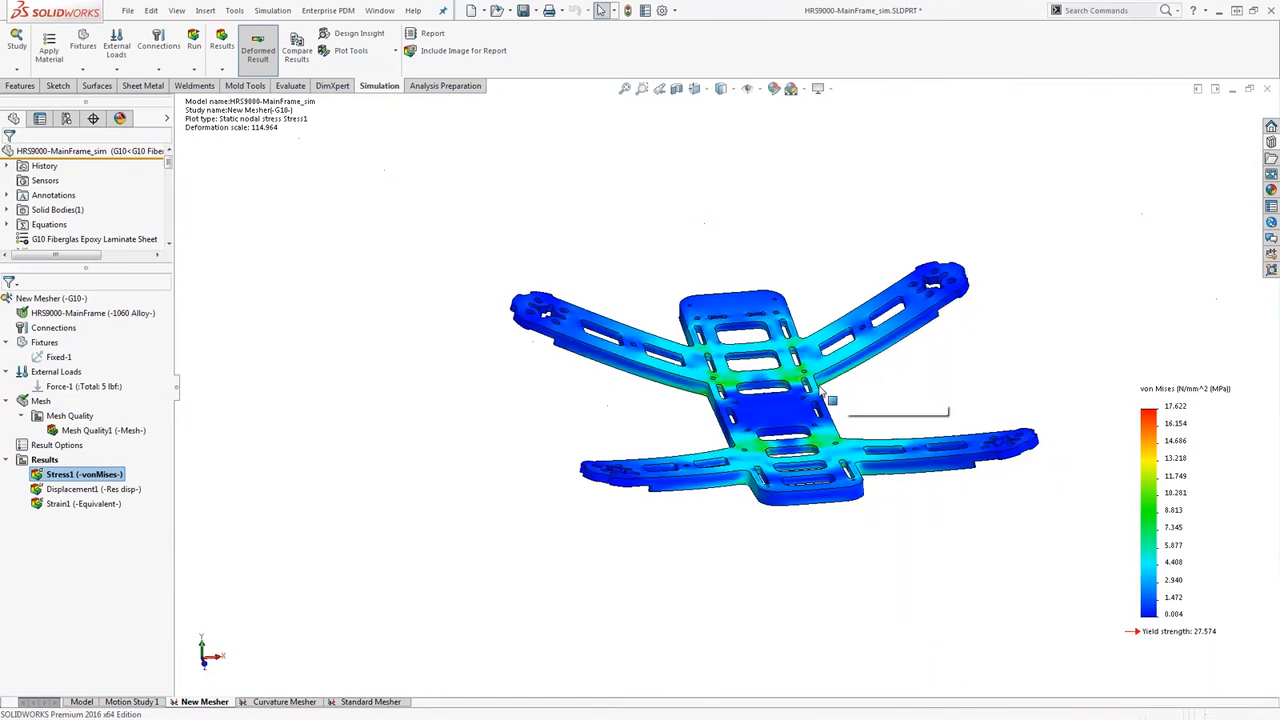
{"action": "key", "text": "ctrl+7"}
{"action": "scroll", "coordinate": [820, 406], "scroll_direction": "down", "scroll_amount": 1}
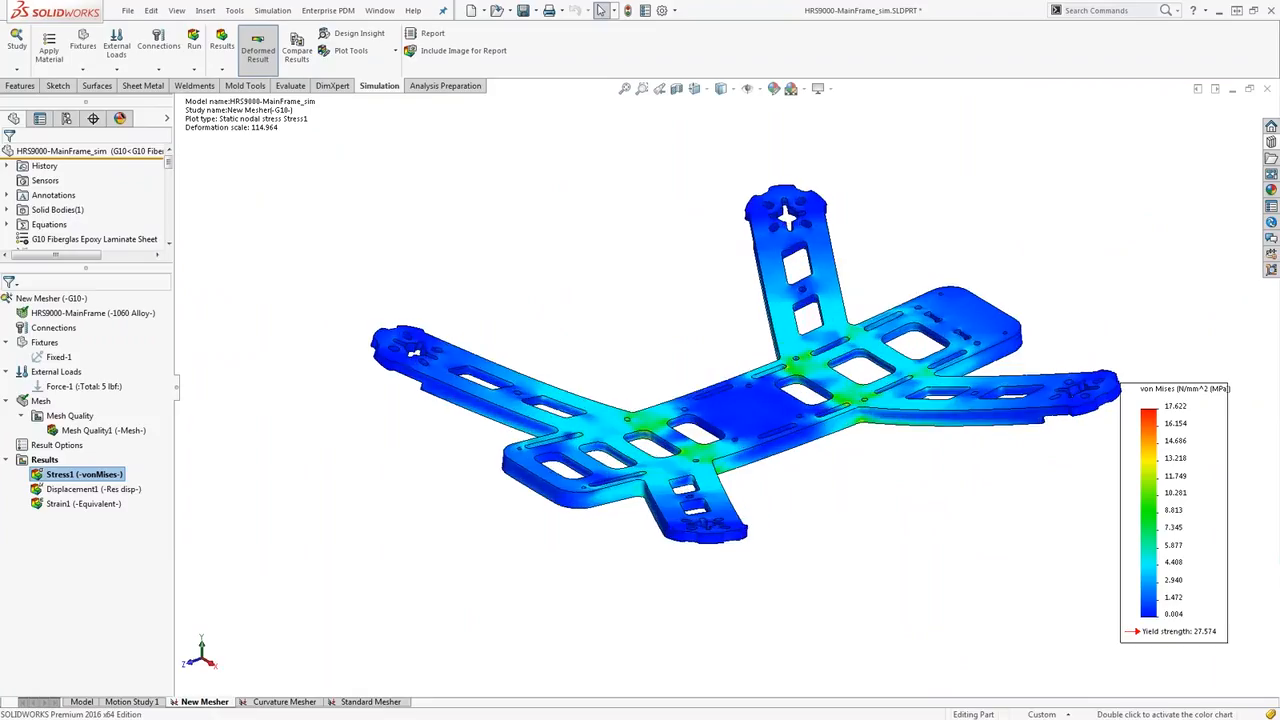
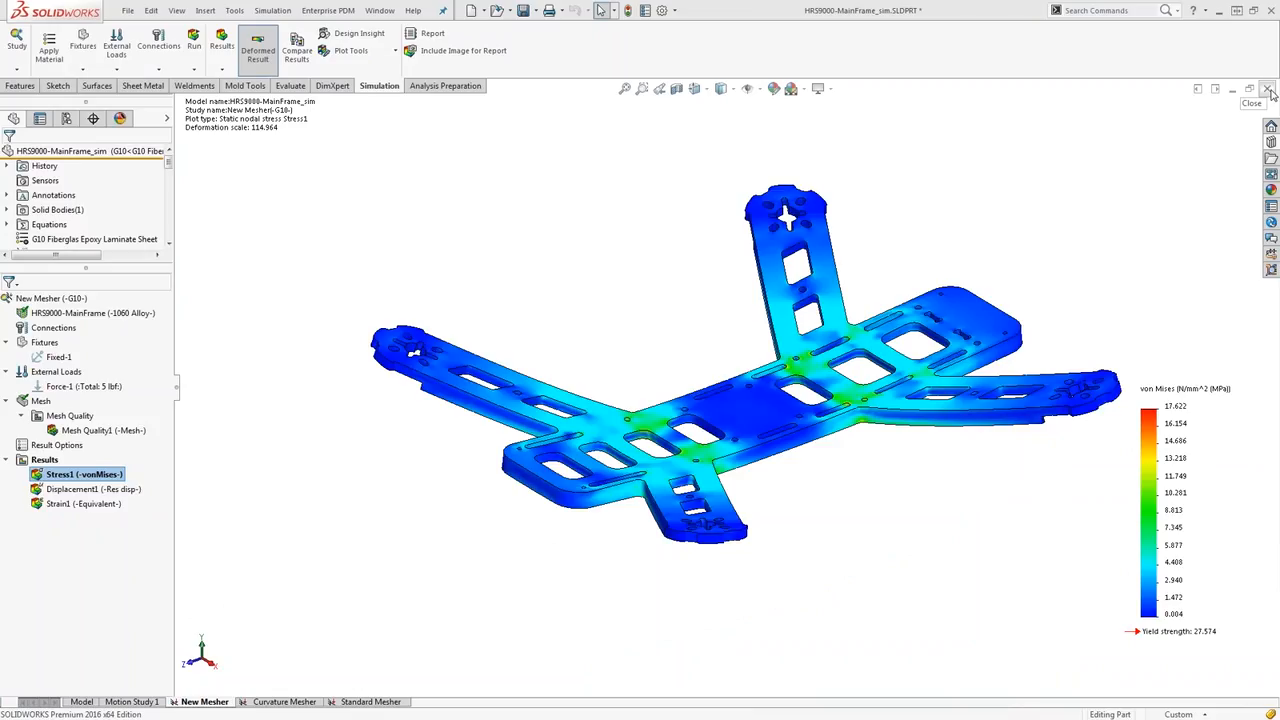
Close the main frame part and open the HRS-9000-HawkEyeNLSIM subassembly from the drone assembly.
{"action": "left_click", "coordinate": [1268, 90]}
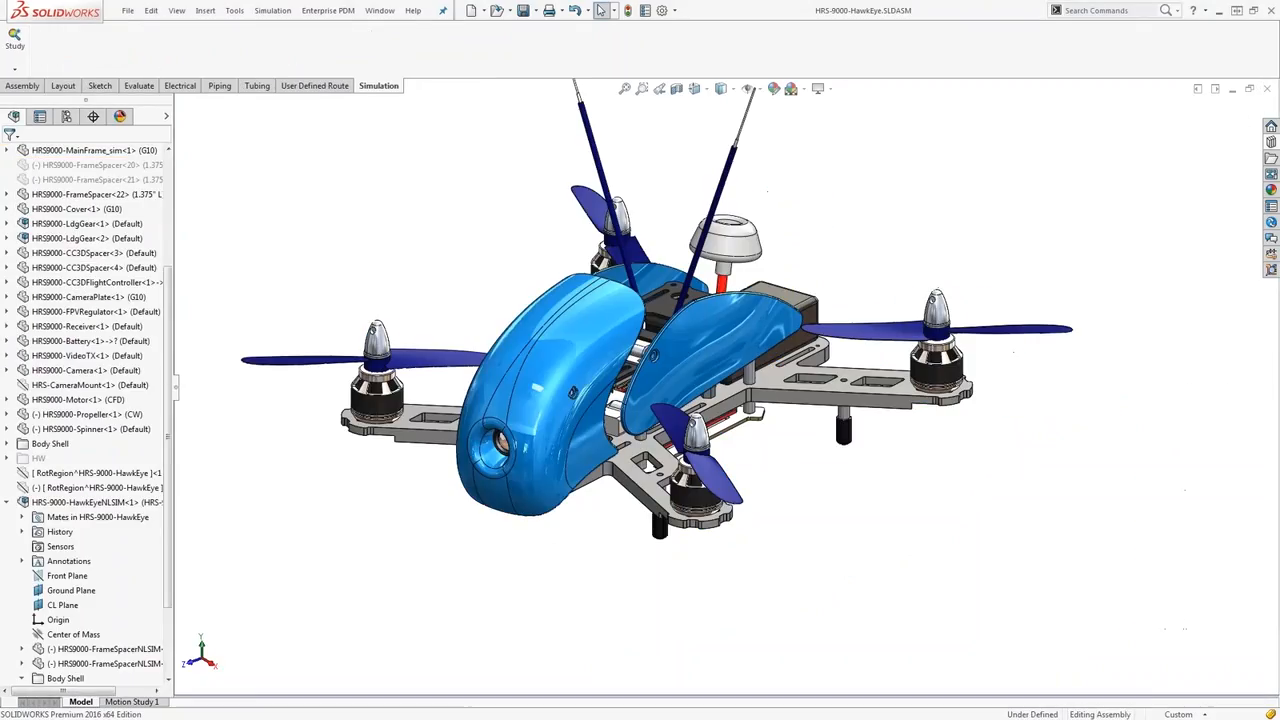
{"action": "left_click", "coordinate": [694, 346]}
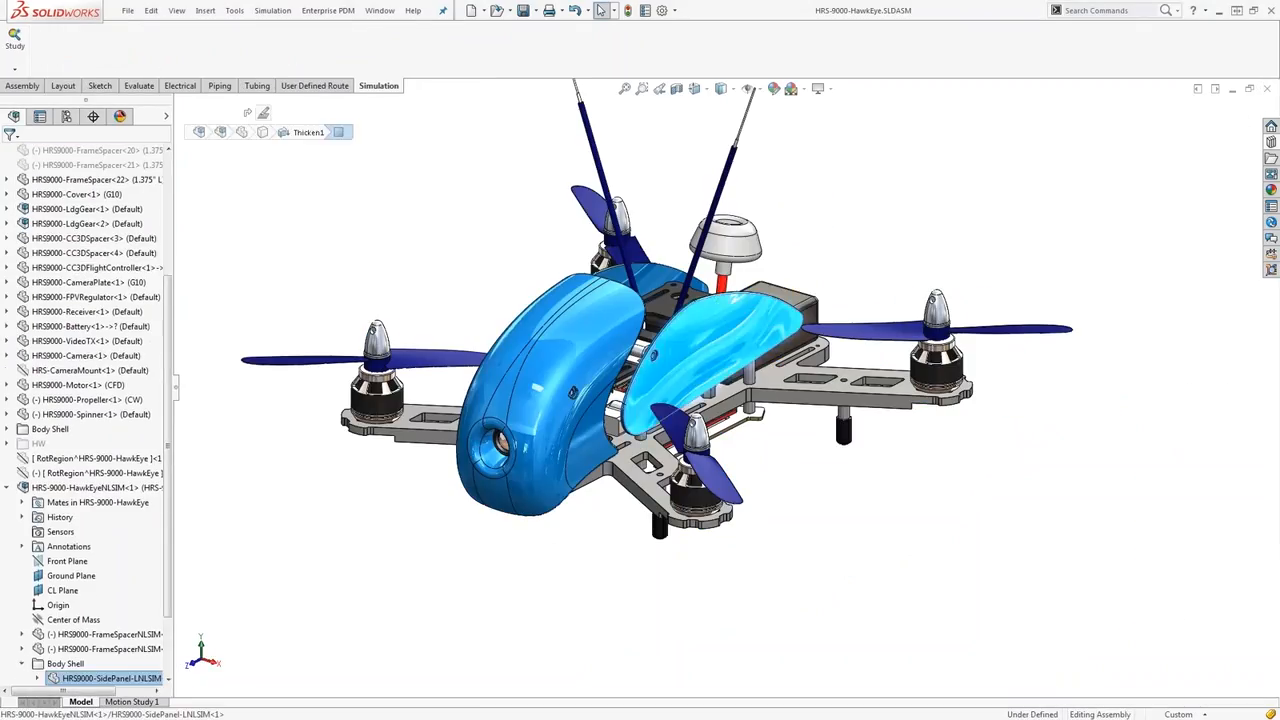
{"action": "right_click", "coordinate": [70, 488]}
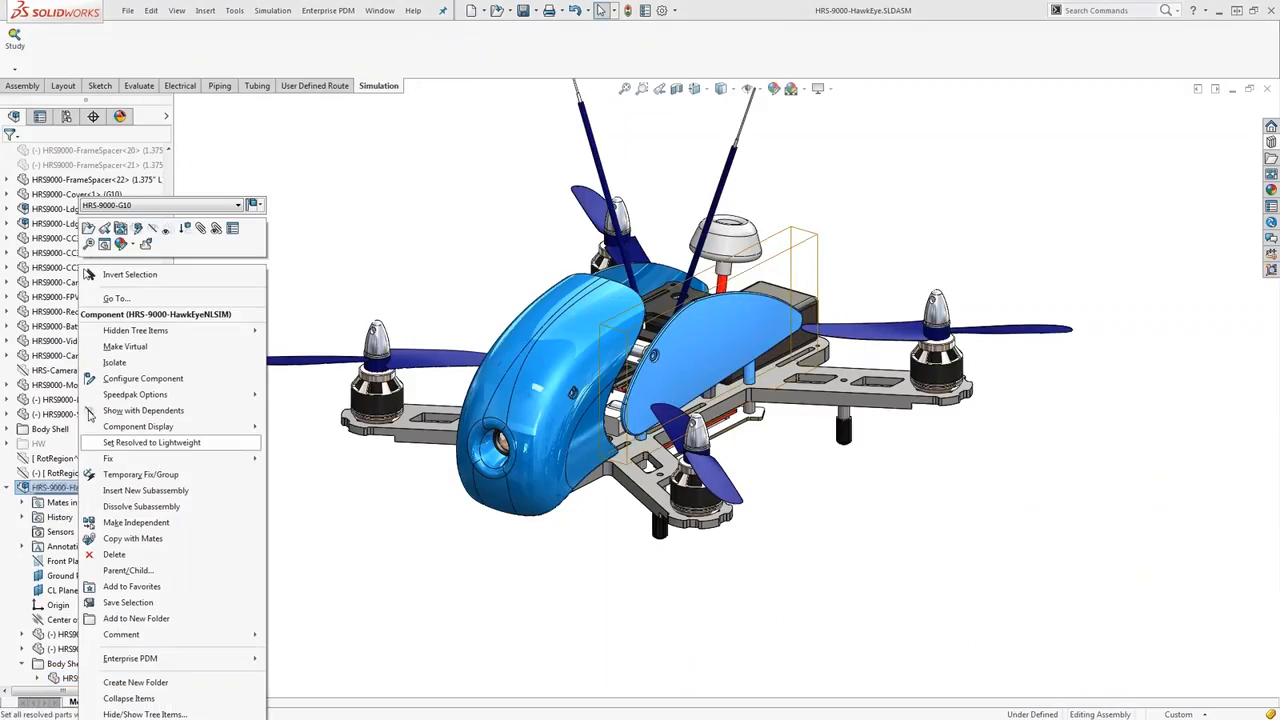
{"action": "left_click", "coordinate": [88, 228]}
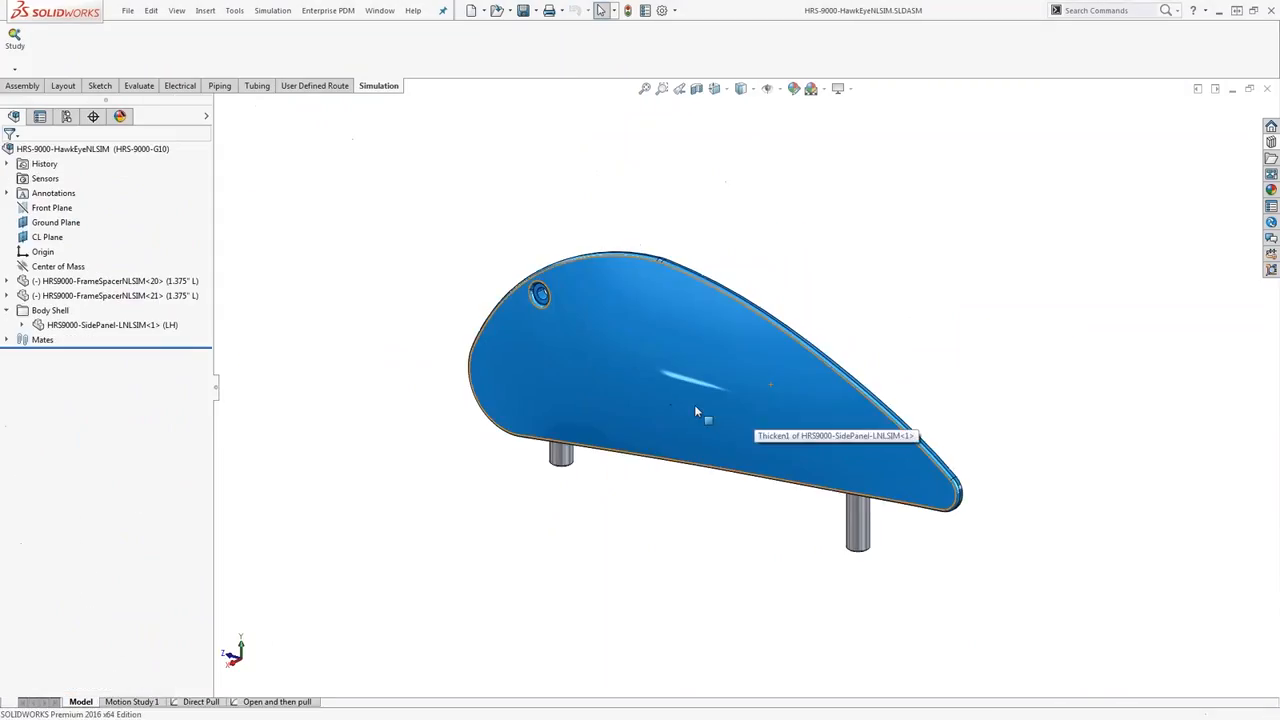
Examine the inner side of the side panel and how its mounting clips grip the two frame spacers.
{"action": "middle_click_drag", "start_coordinate": [694, 404], "coordinate": [1006, 386]}
{"action": "scroll", "coordinate": [790, 400], "scroll_direction": "down", "scroll_amount": 2}
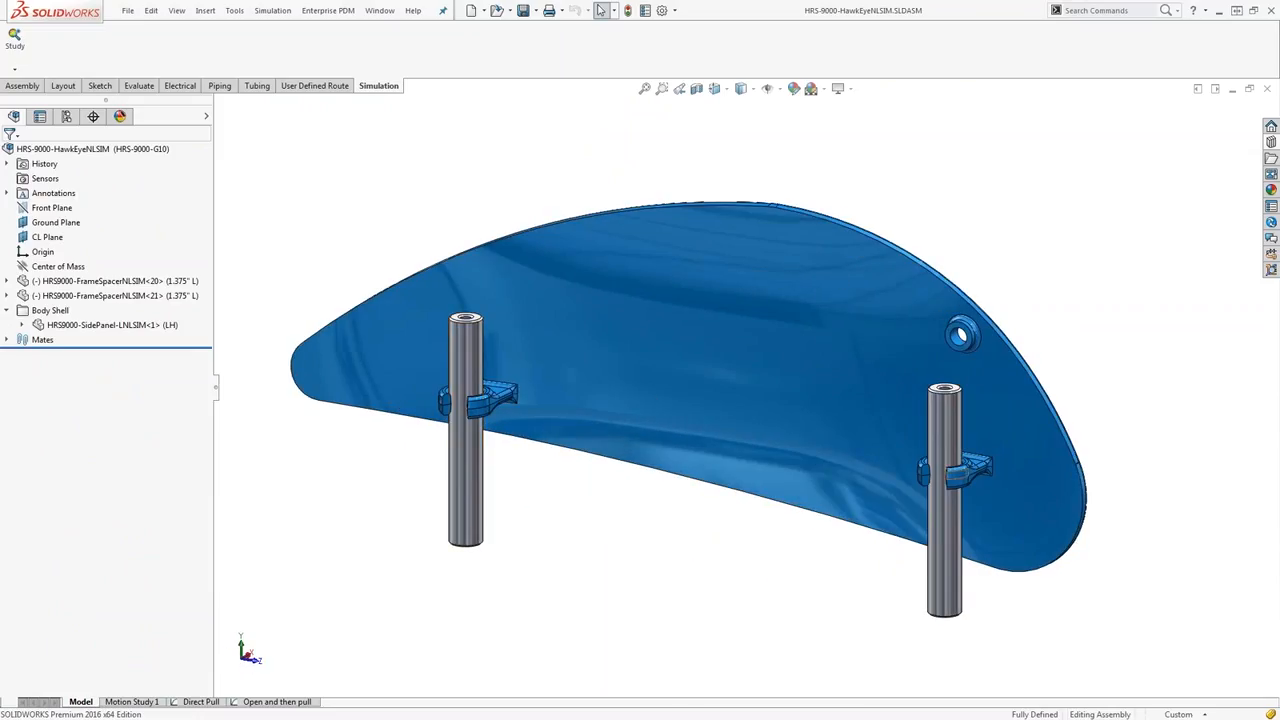
{"action": "scroll", "coordinate": [950, 490], "scroll_direction": "down", "scroll_amount": 4}
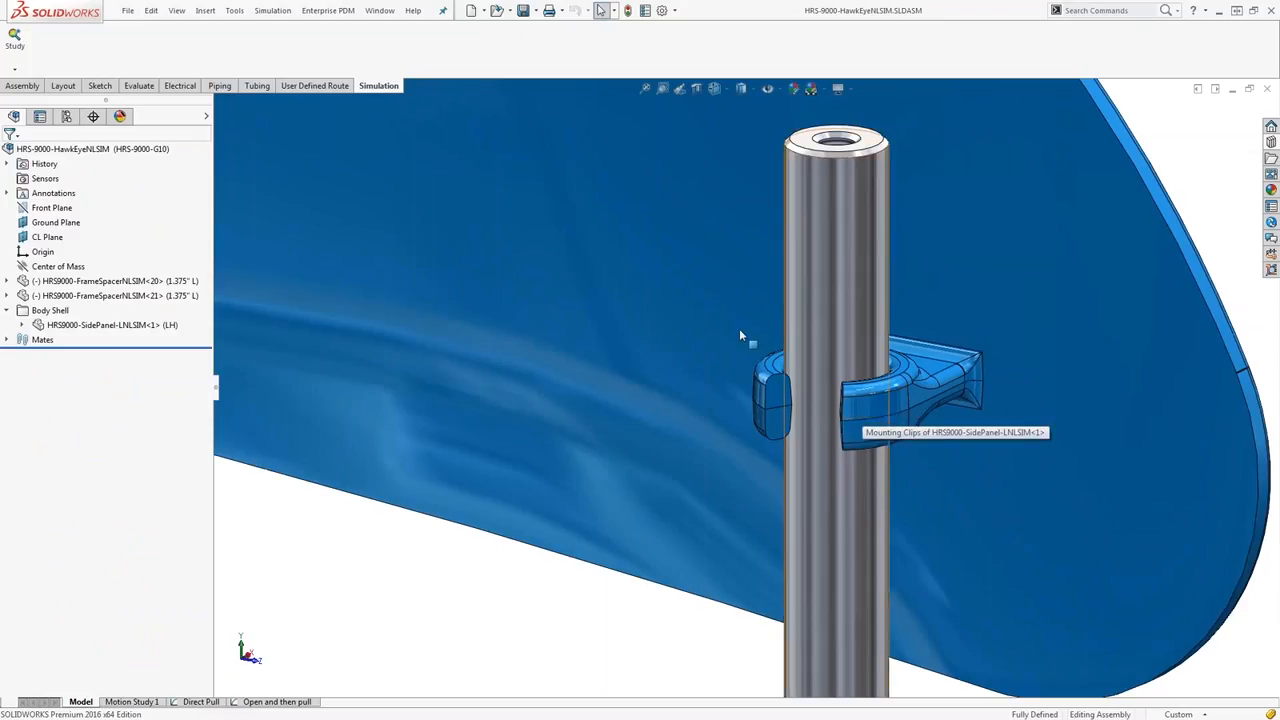
{"action": "scroll", "coordinate": [739, 328], "scroll_direction": "up", "scroll_amount": 5}
{"action": "middle_click_drag", "start_coordinate": [621, 296], "coordinate": [645, 354]}
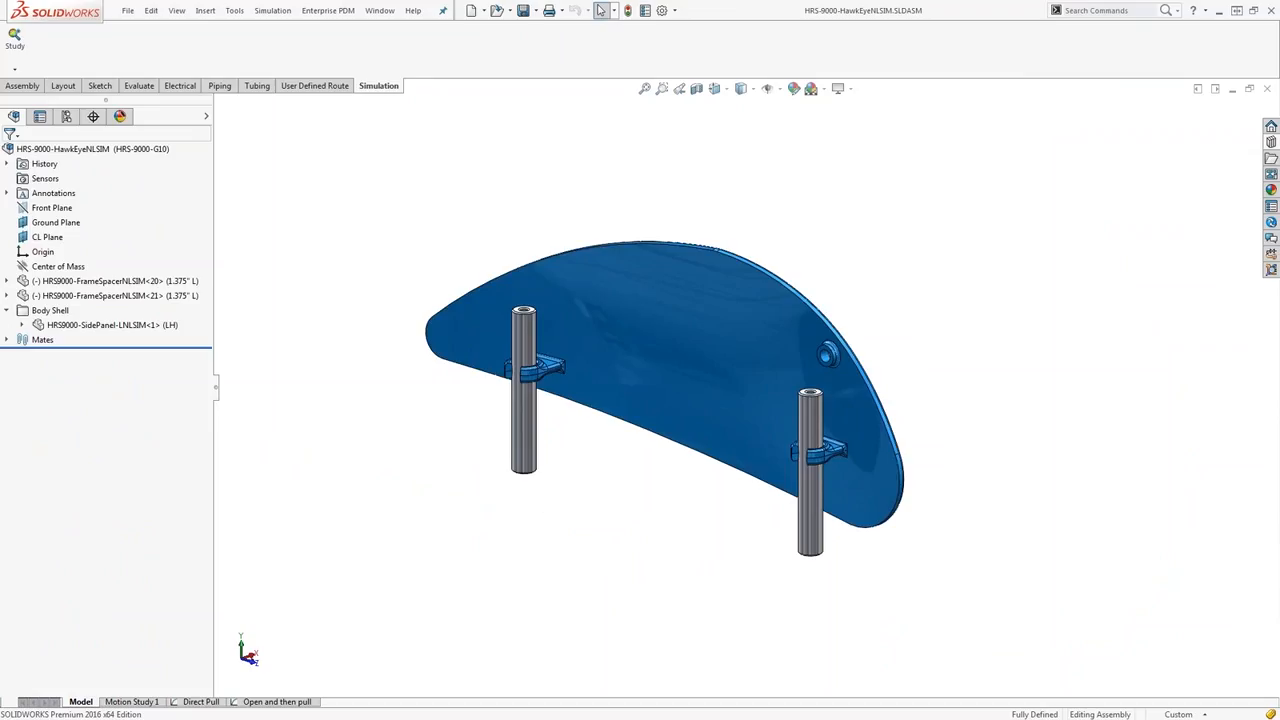
{"action": "left_click", "coordinate": [681, 342]}
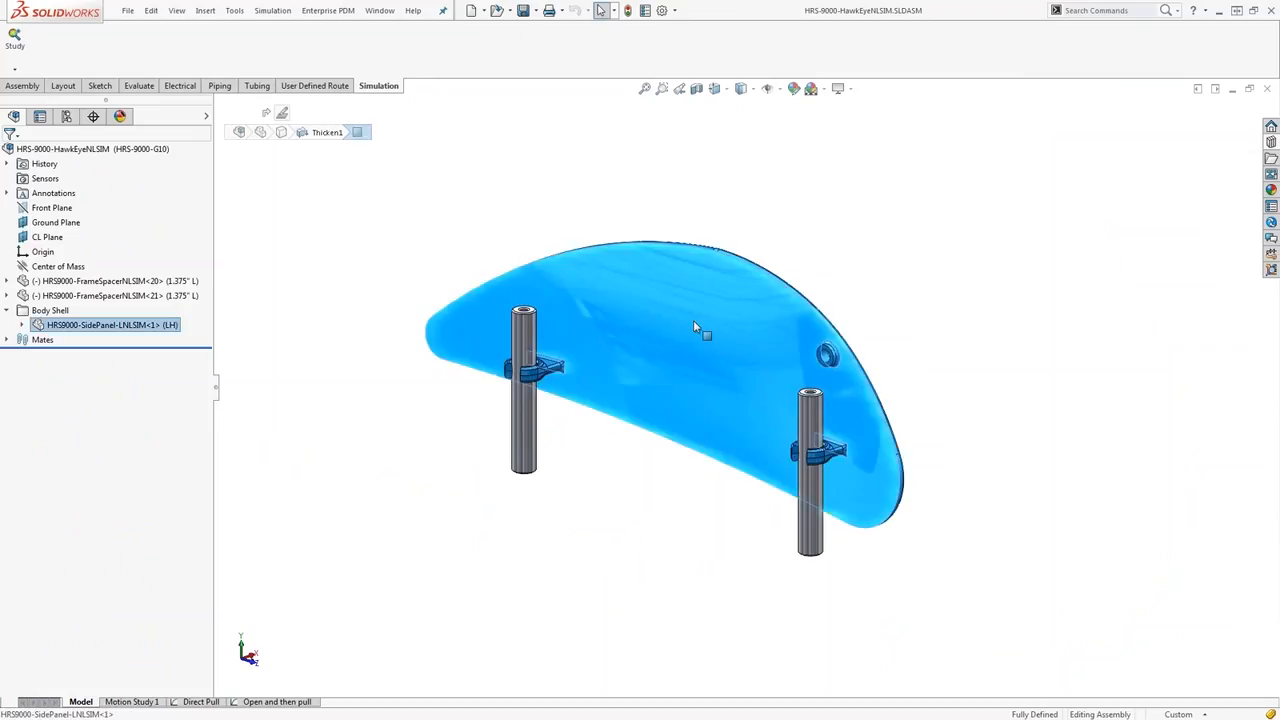
{"action": "middle_click_drag", "start_coordinate": [693, 320], "coordinate": [628, 368]}
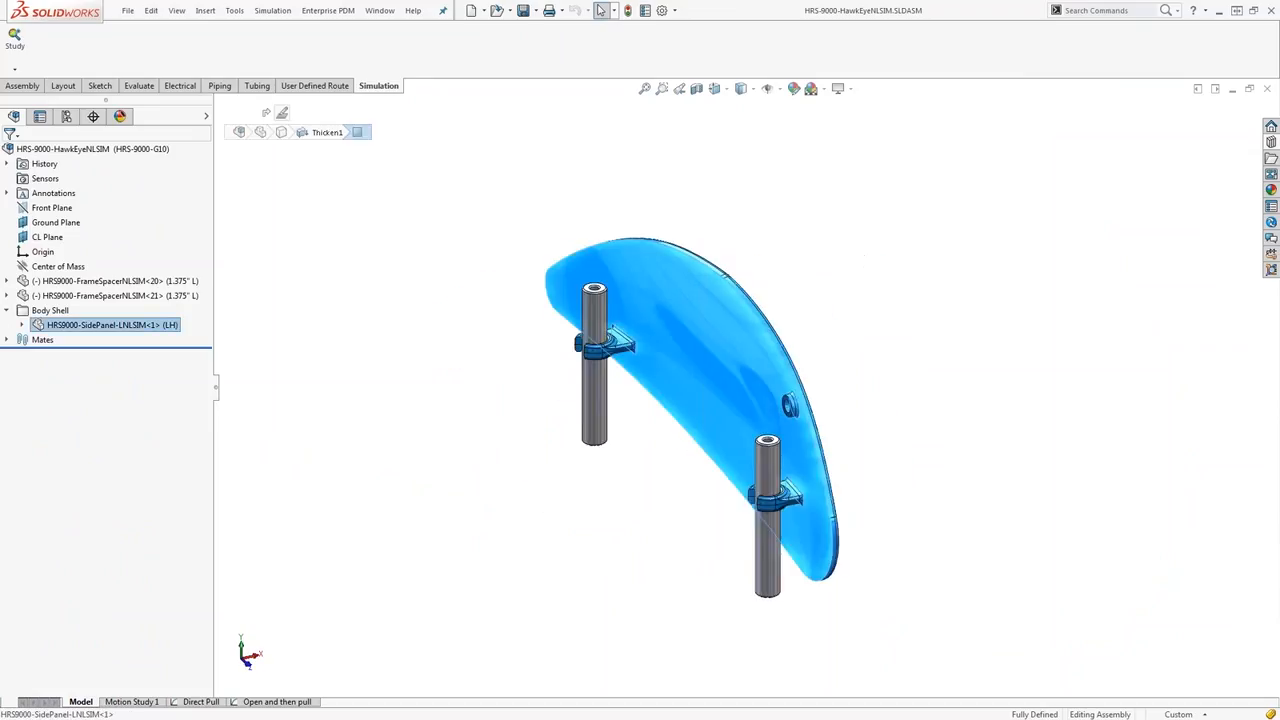
{"action": "left_click", "coordinate": [611, 497]}
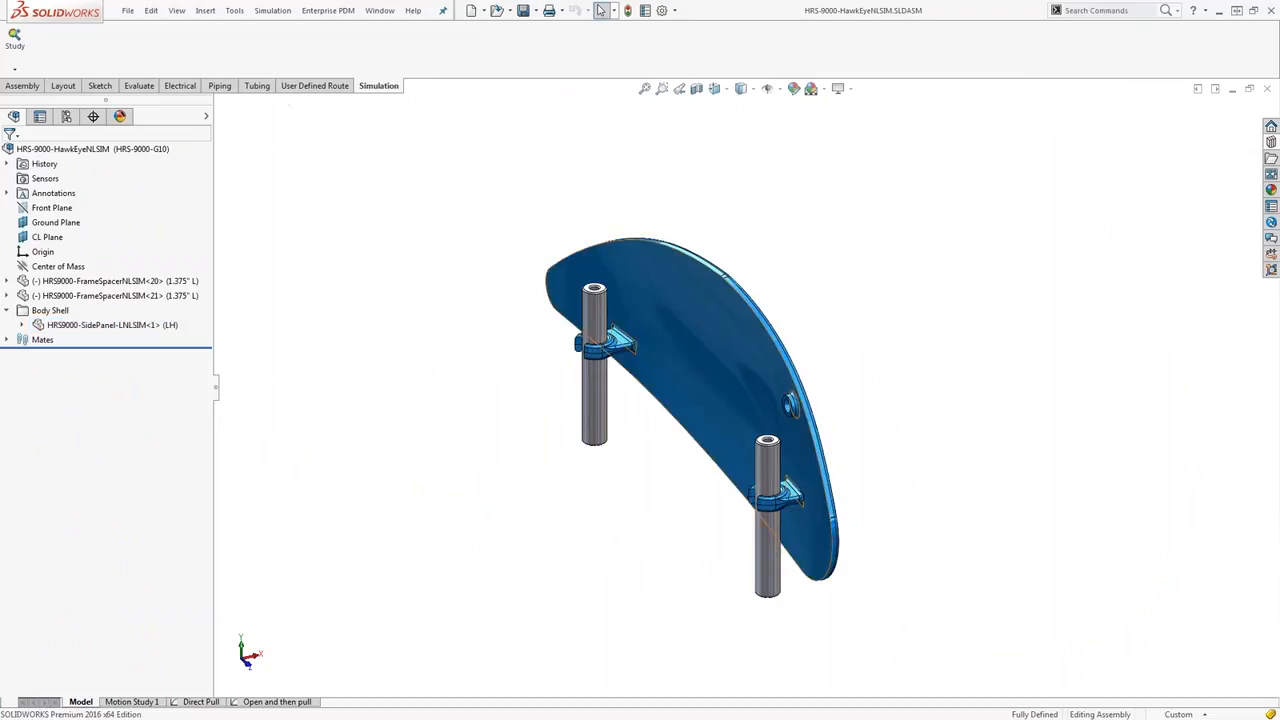
{"action": "middle_click_drag", "start_coordinate": [743, 389], "coordinate": [775, 362]}
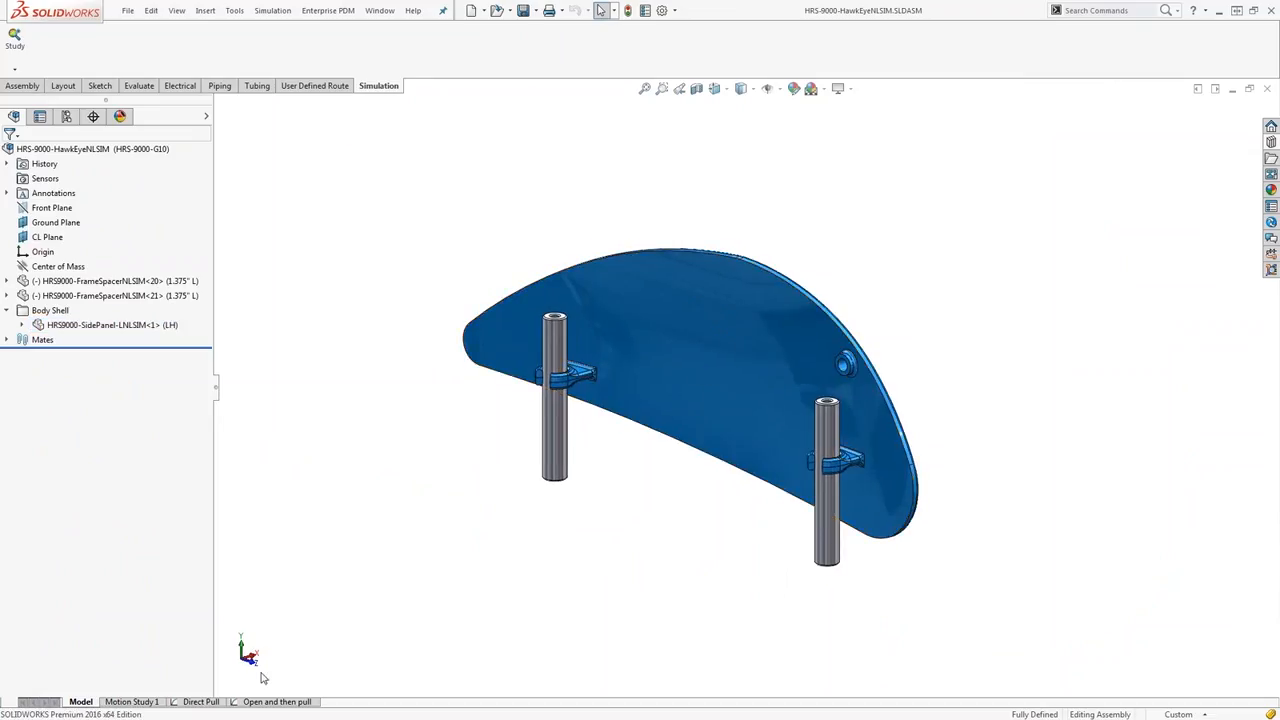
Open the Direct Pull study, review the Reference Geometry-1 fixture's translation relative to CL Plane, and close its definition without saving changes.
{"action": "left_click", "coordinate": [200, 702]}
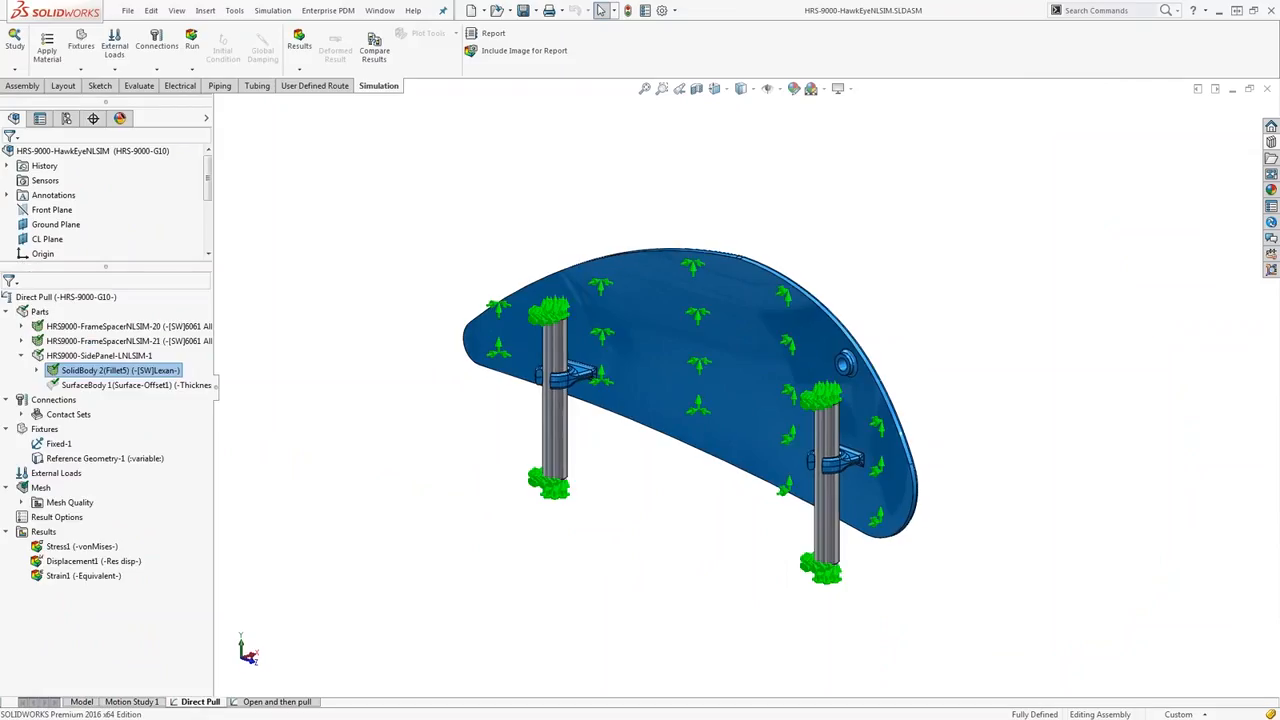
{"action": "scroll", "coordinate": [675, 410], "scroll_direction": "down", "scroll_amount": 3}
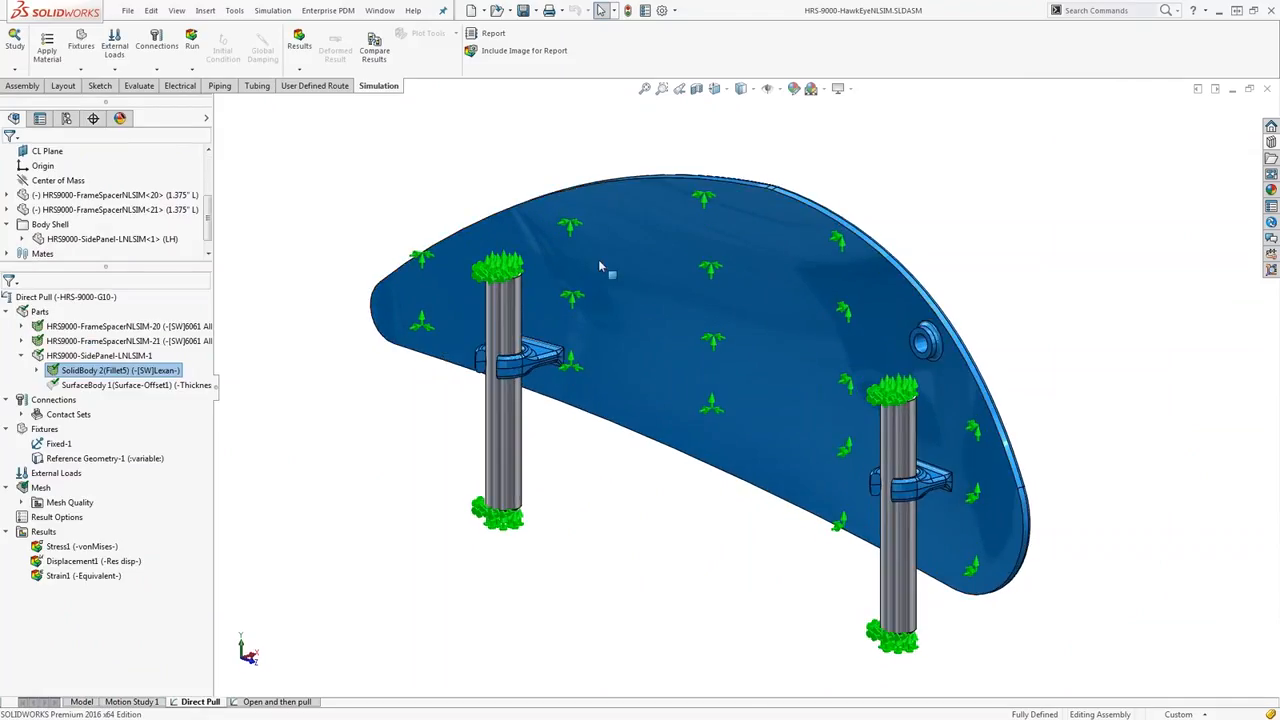
{"action": "right_click", "coordinate": [64, 459]}
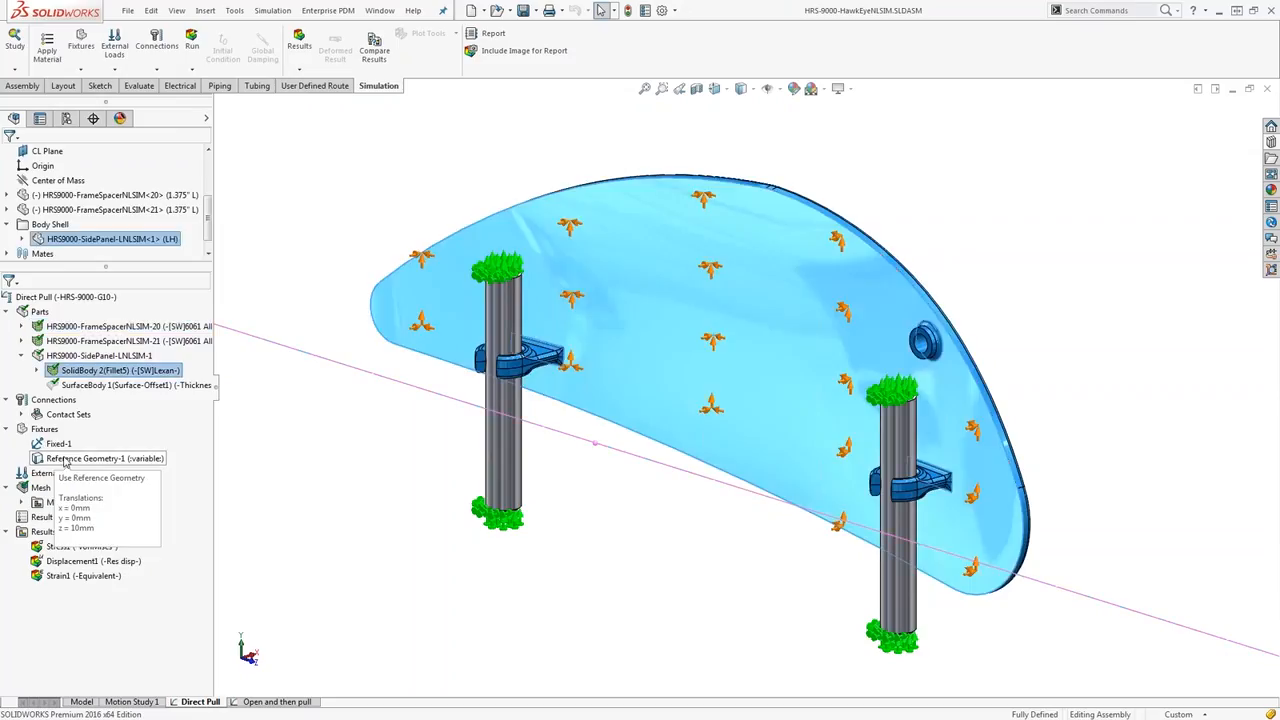
{"action": "left_click", "coordinate": [110, 518]}
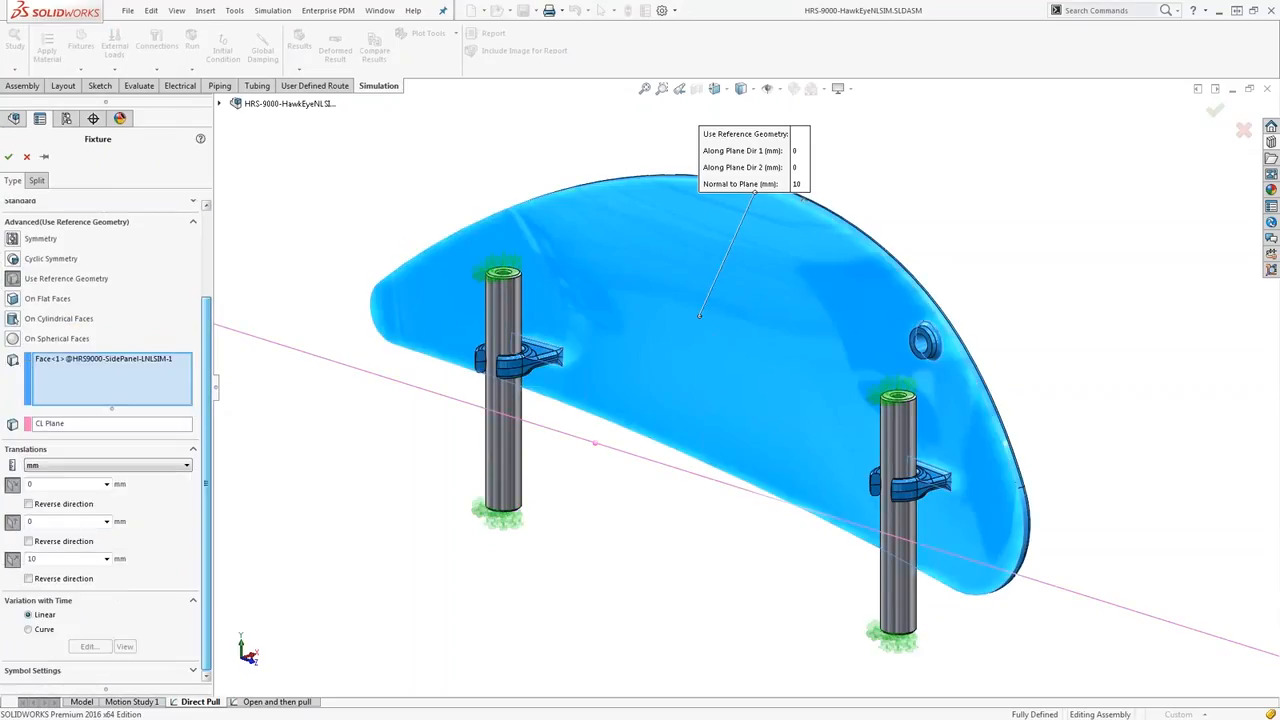
{"action": "double_click", "coordinate": [49, 558]}
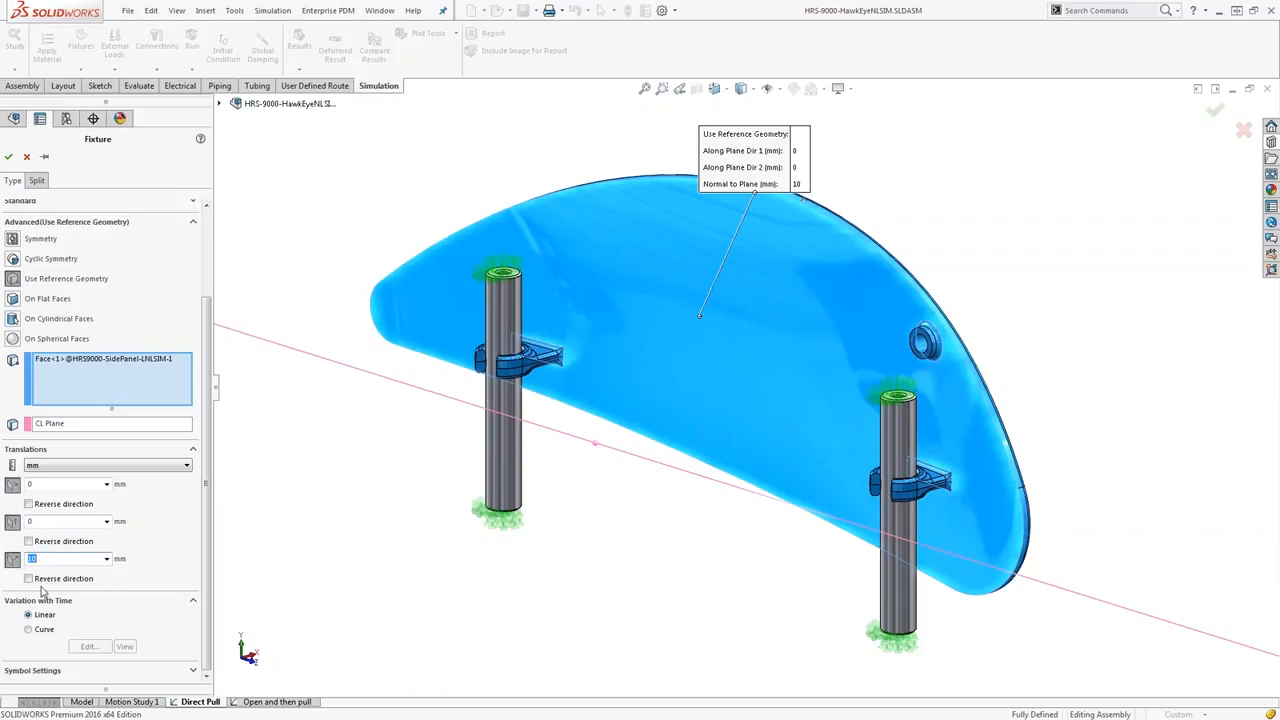
{"action": "middle_click_drag", "start_coordinate": [658, 313], "coordinate": [743, 352]}
{"action": "scroll", "coordinate": [743, 352], "scroll_direction": "up", "scroll_amount": 3}
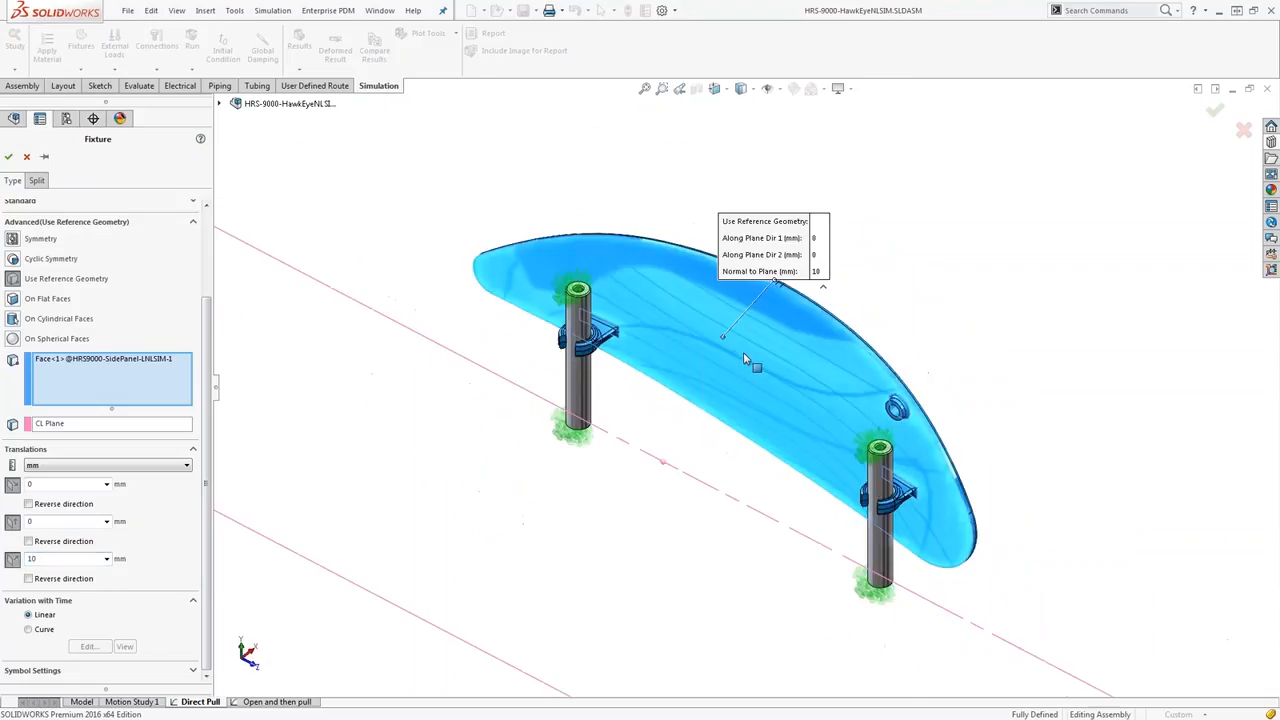
{"action": "left_click", "coordinate": [27, 160]}
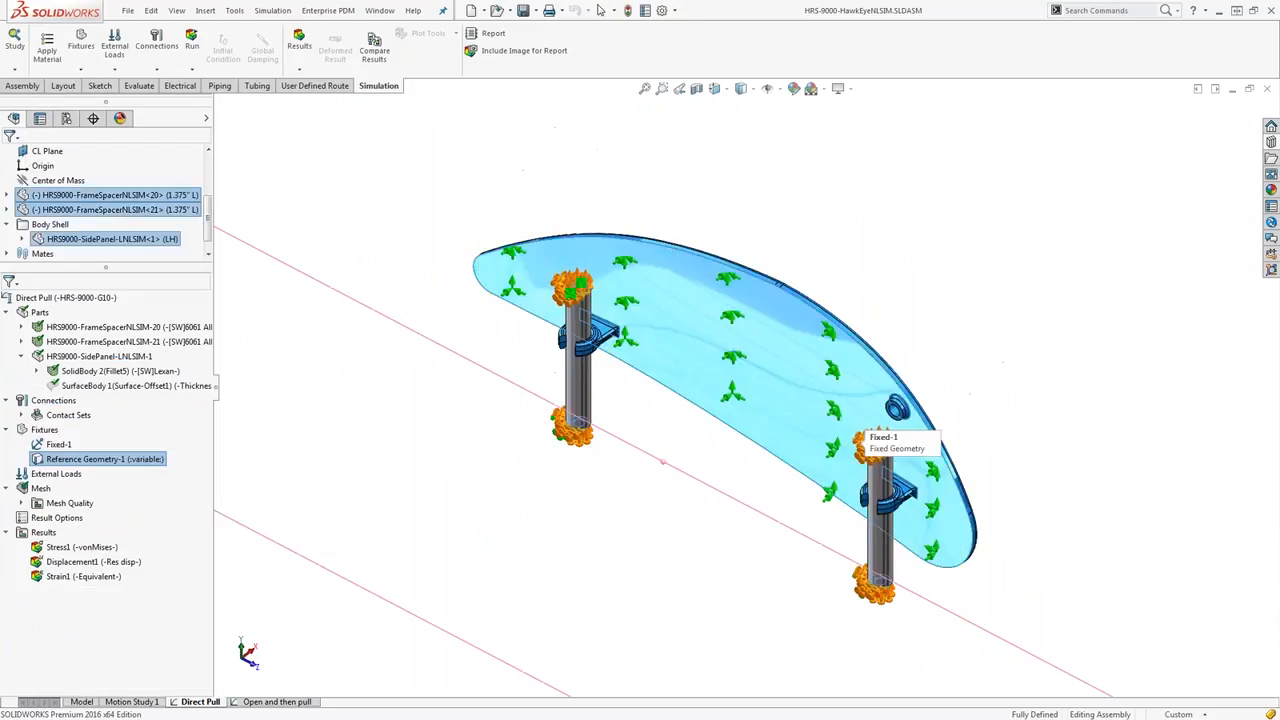
Show the Displacement1 plot of the Direct Pull study.
{"action": "left_click", "coordinate": [65, 549]}
{"action": "right_click", "coordinate": [67, 552]}
{"action": "left_click", "coordinate": [57, 562]}
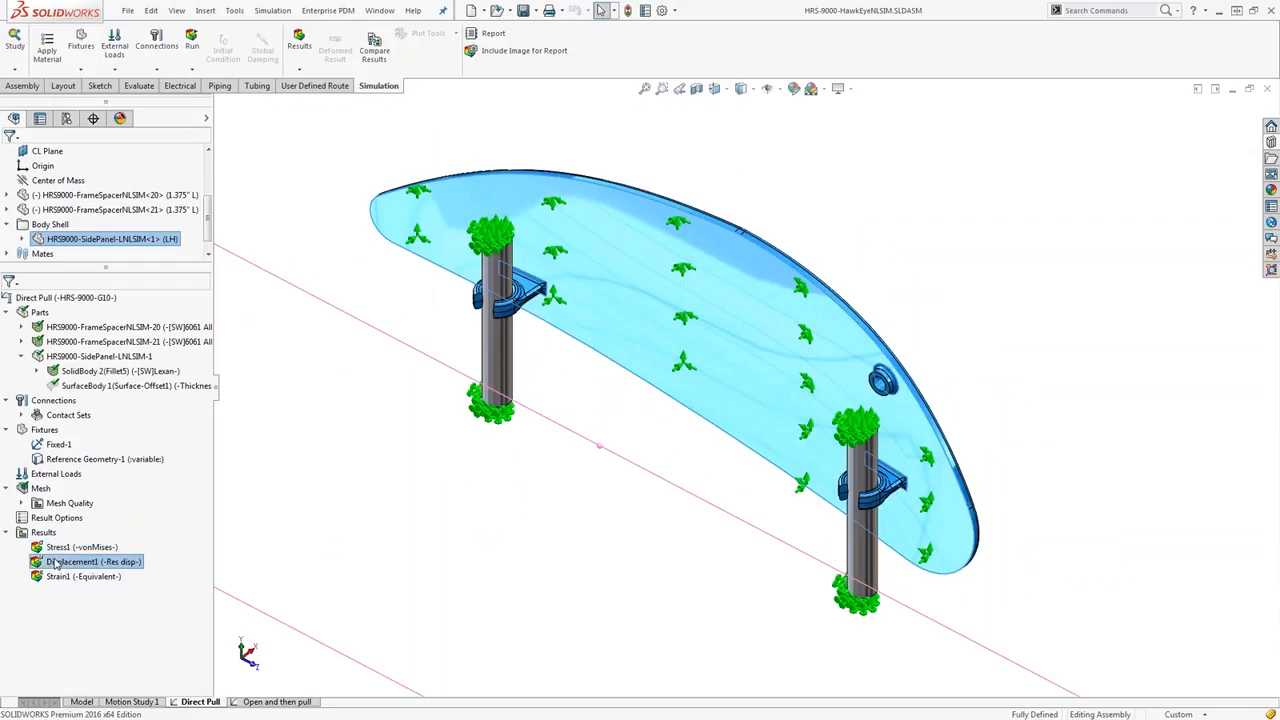
{"action": "right_click", "coordinate": [90, 562]}
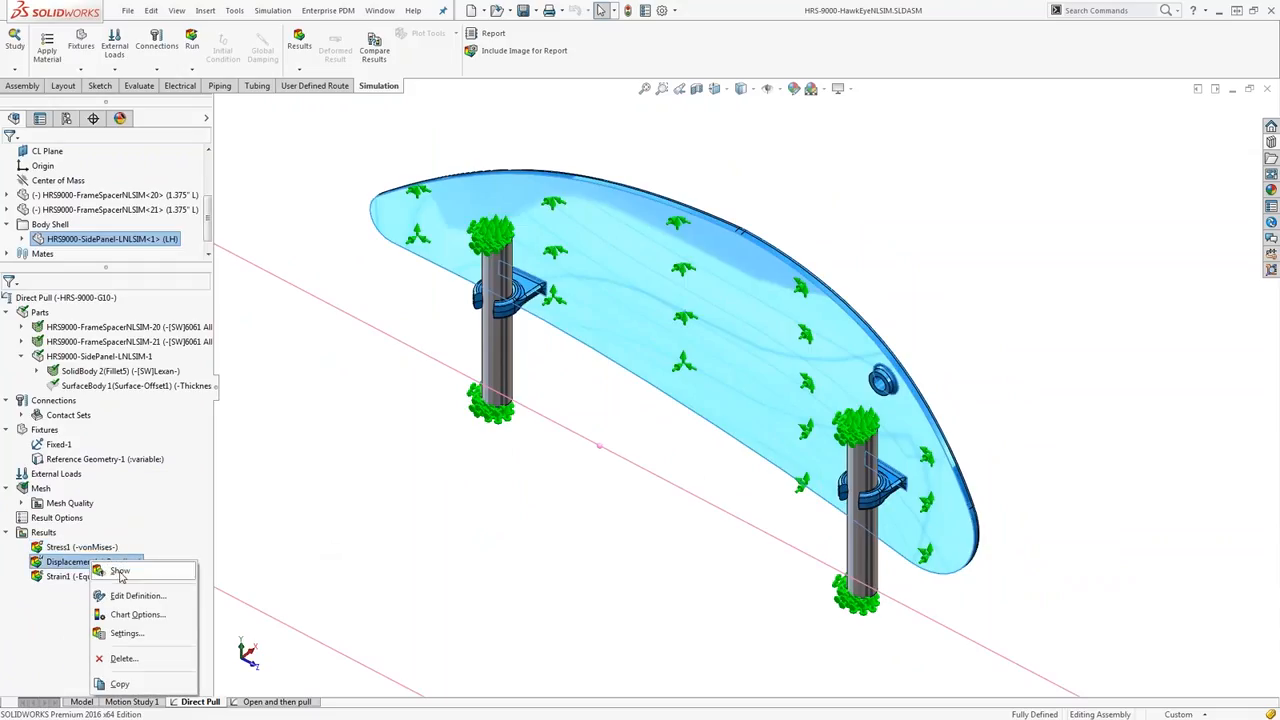
{"action": "left_click", "coordinate": [118, 571]}
Animate the Displacement1 plot to watch the clips pull off the spacers, stop it, and close the animation.
{"action": "right_click", "coordinate": [93, 566]}
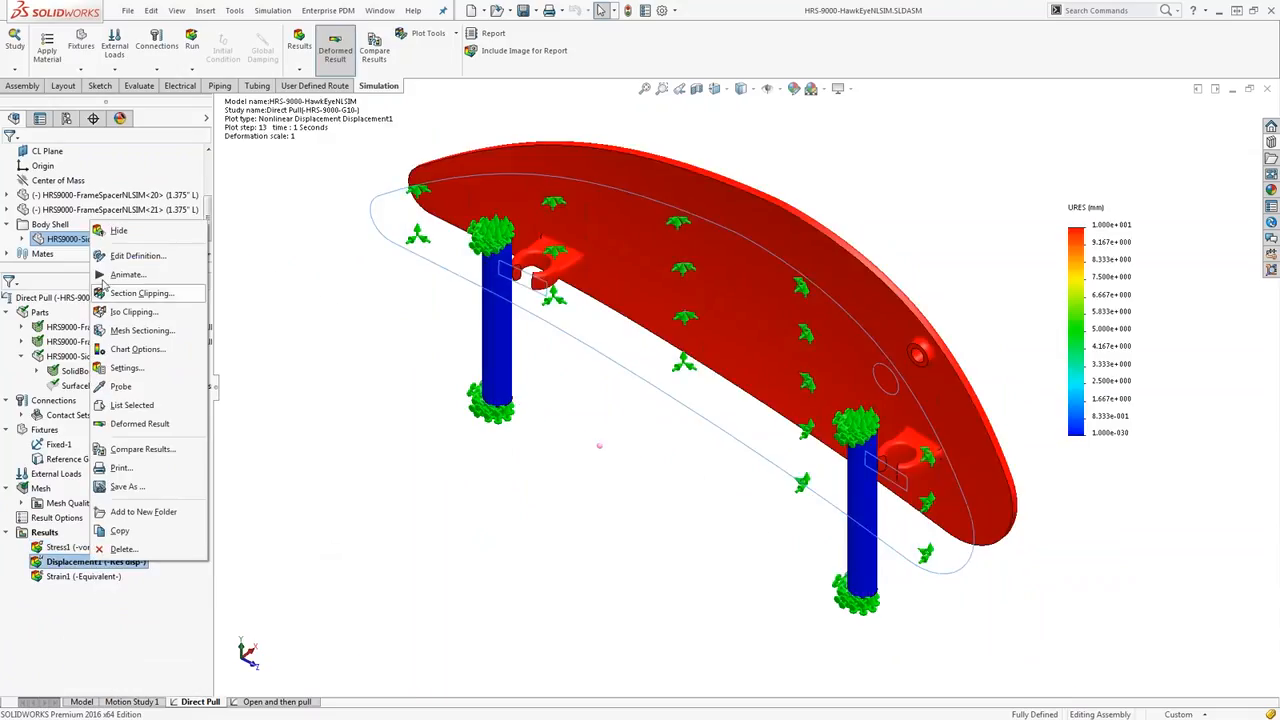
{"action": "left_click", "coordinate": [118, 276]}
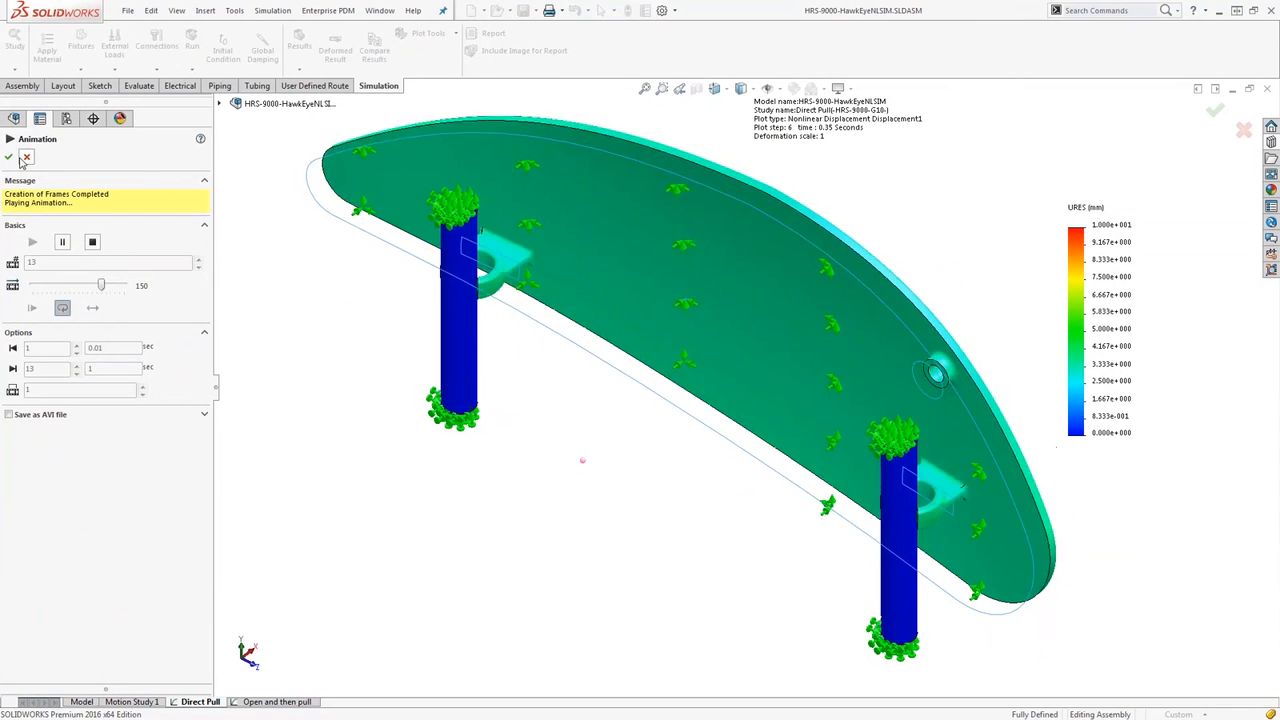
{"action": "left_click", "coordinate": [92, 242]}
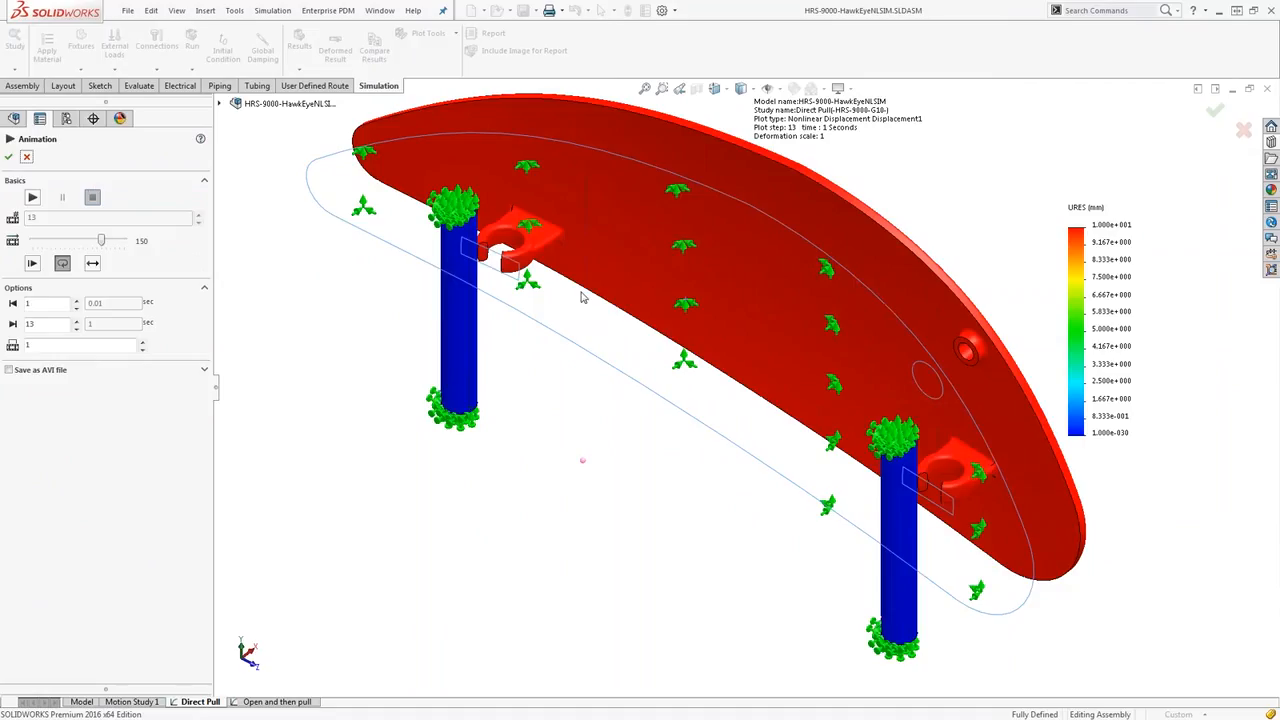
{"action": "scroll", "coordinate": [700, 362], "scroll_direction": "up", "scroll_amount": 3}
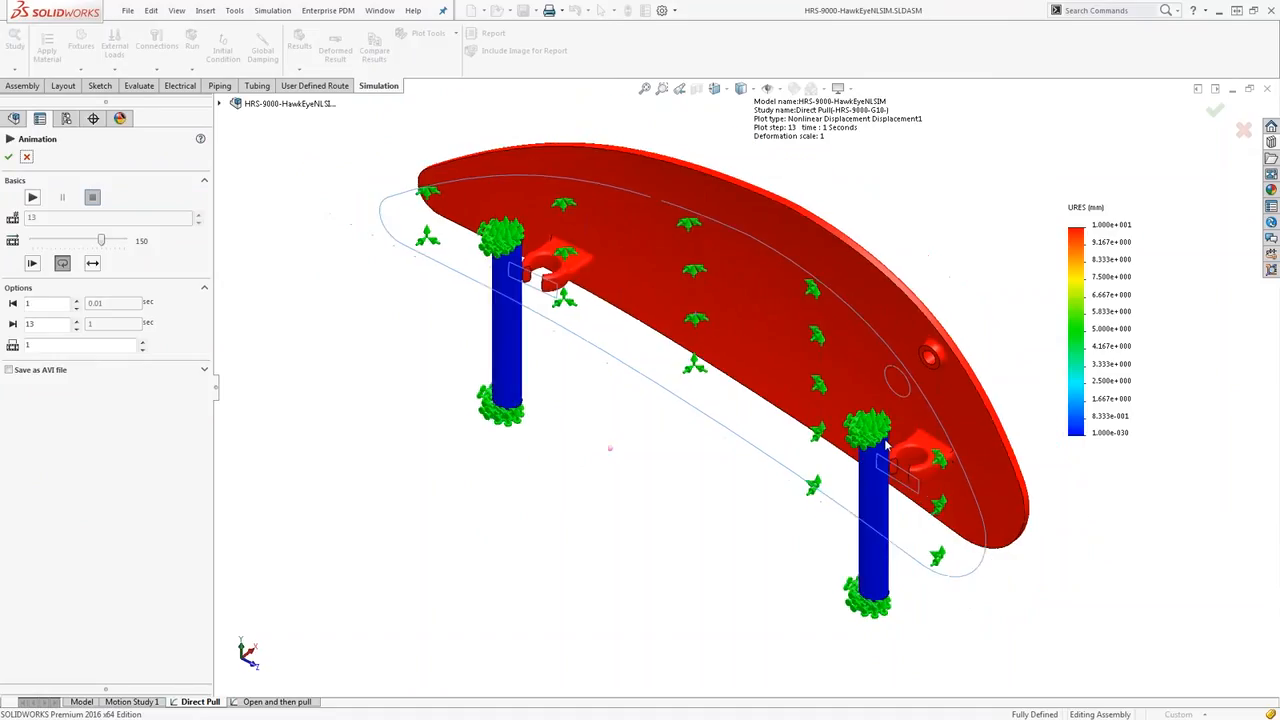
{"action": "left_click", "coordinate": [26, 158]}
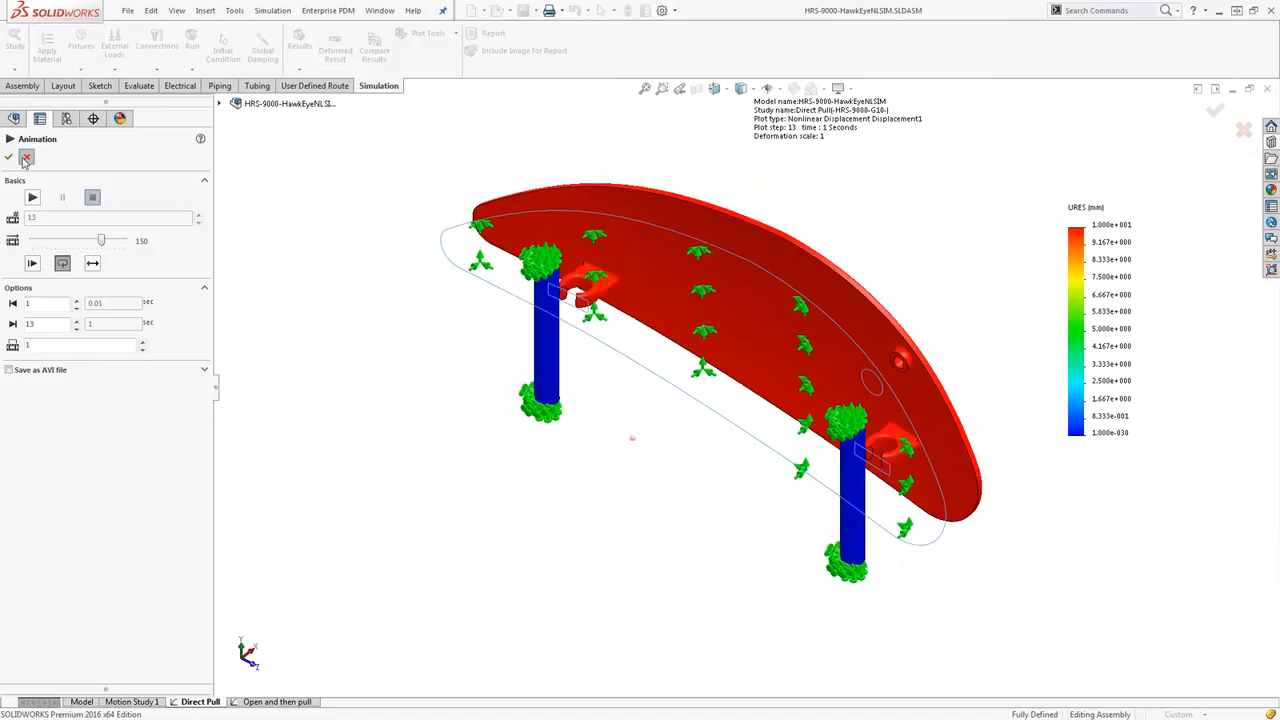
{"action": "middle_click_drag", "start_coordinate": [795, 383], "coordinate": [755, 386]}
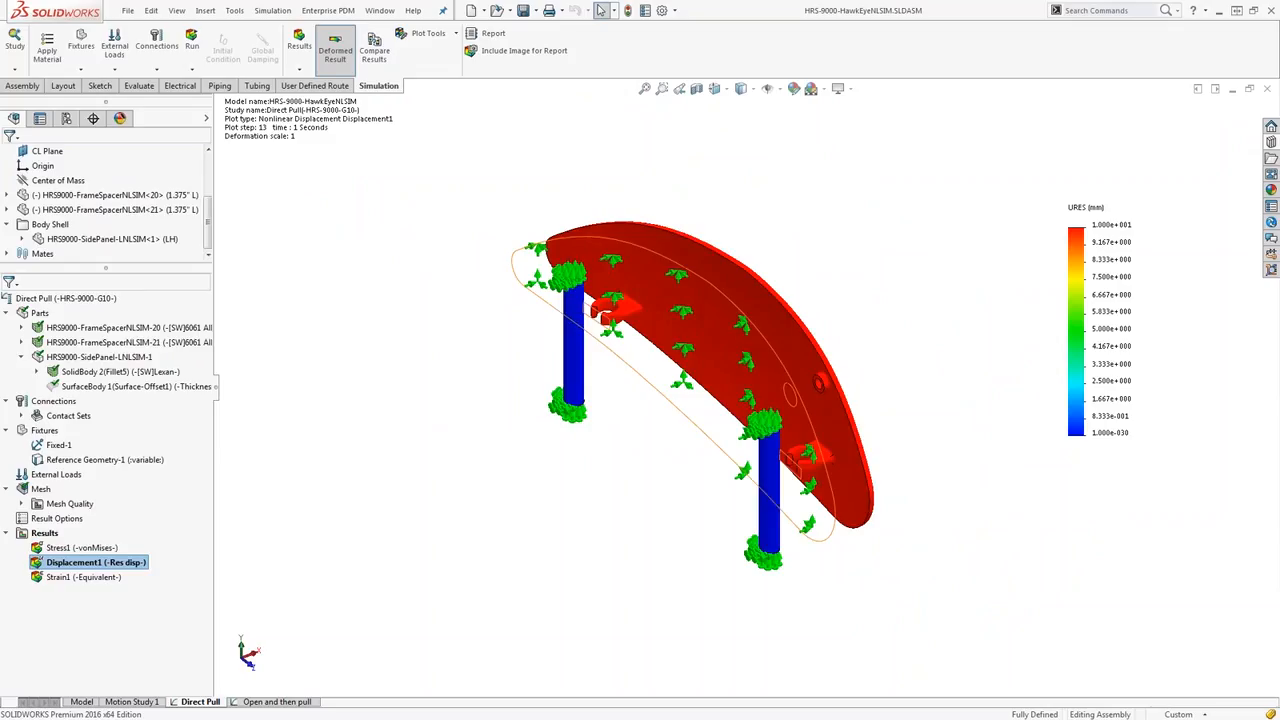
Open the Open and then pull study and examine the fixtures on the clip ends and side panel.
{"action": "left_click", "coordinate": [295, 703]}
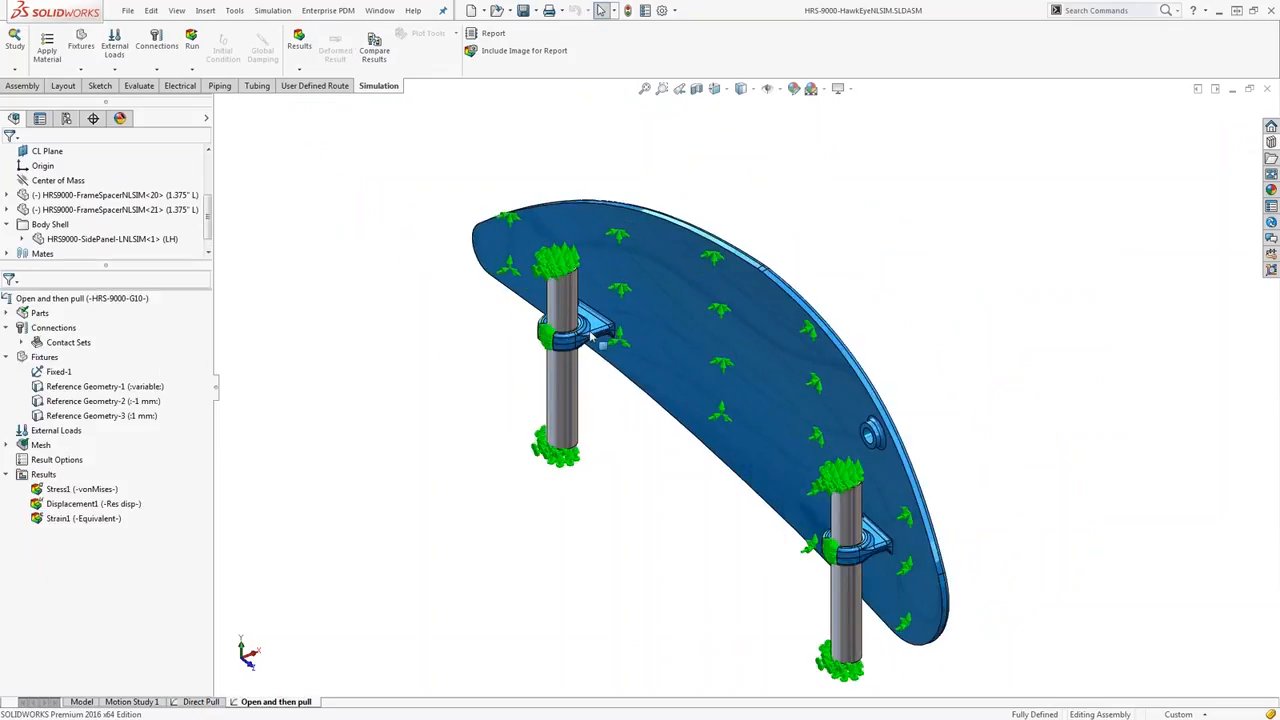
{"action": "scroll", "coordinate": [592, 338], "scroll_direction": "down", "scroll_amount": 6}
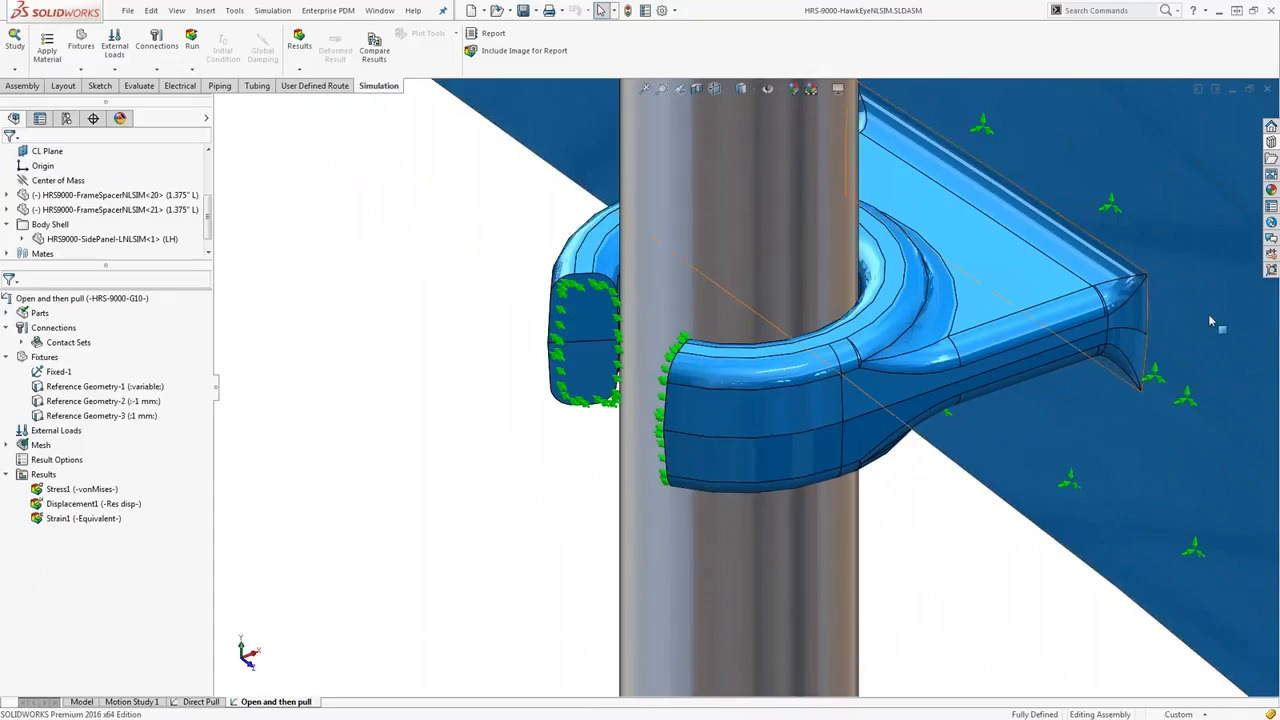
{"action": "scroll", "coordinate": [1210, 320], "scroll_direction": "up", "scroll_amount": 10}
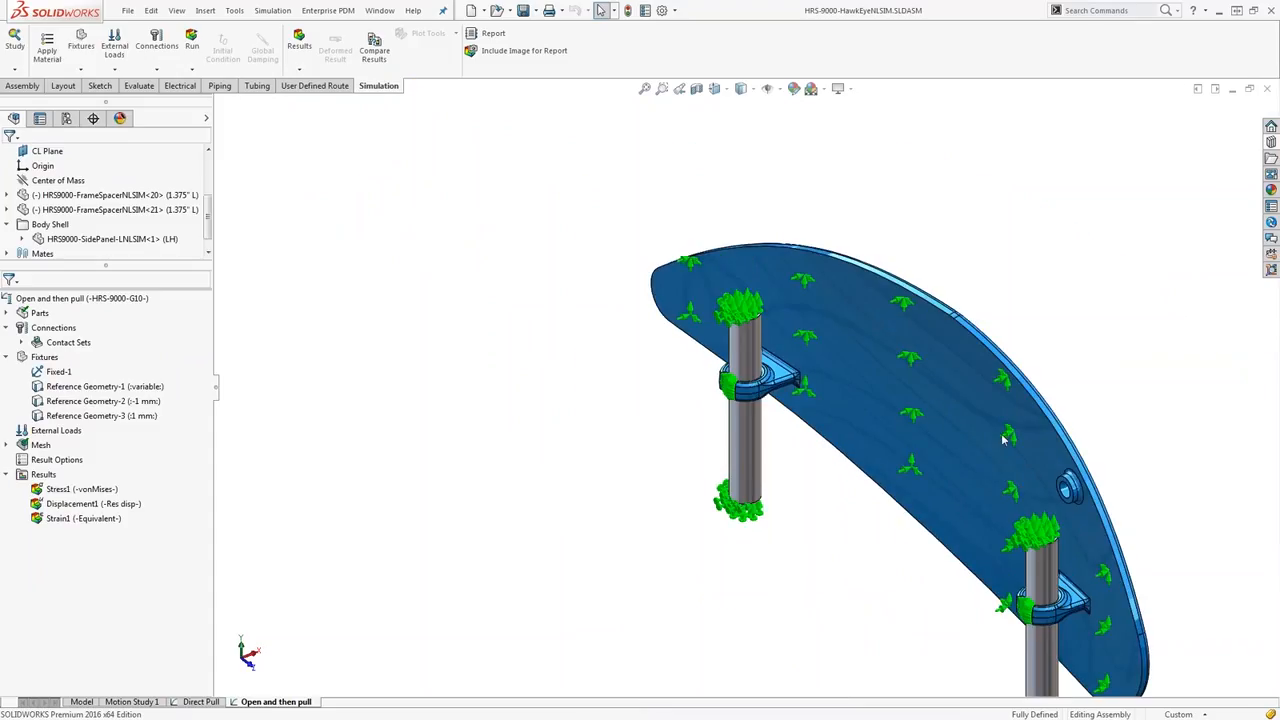
{"action": "middle_click_drag", "start_coordinate": [1003, 438], "coordinate": [886, 460]}
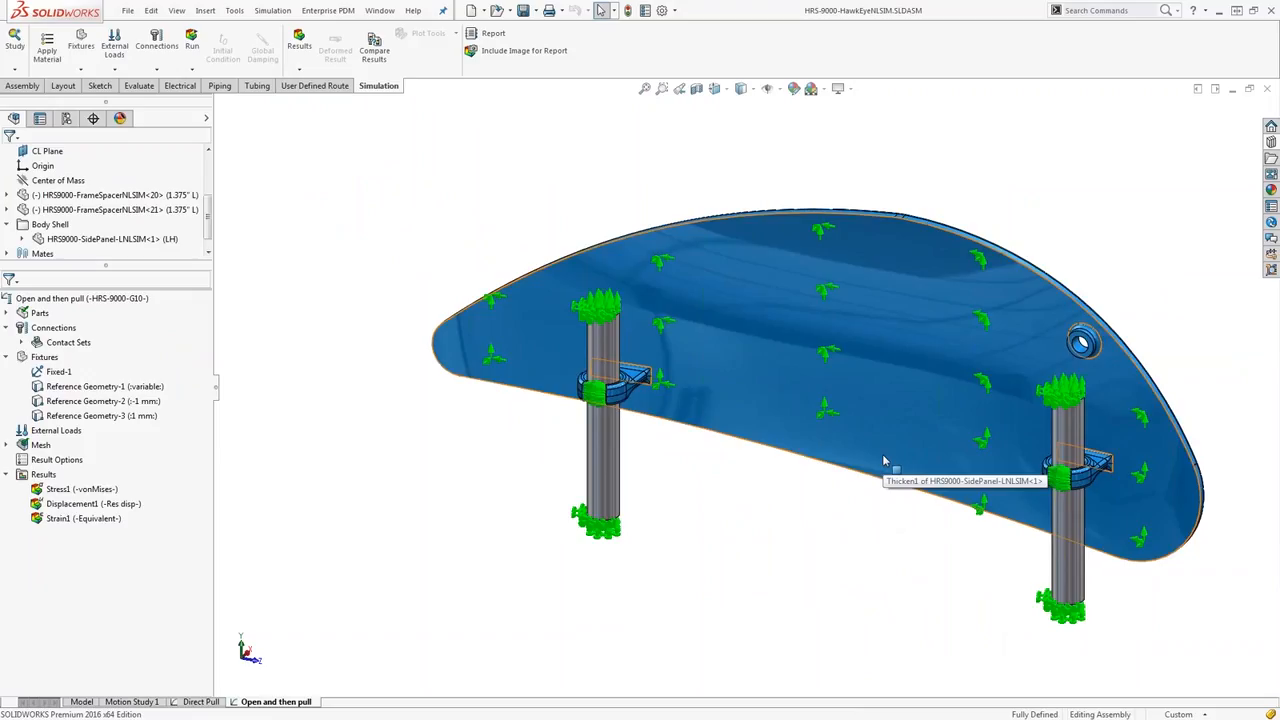
{"action": "scroll", "coordinate": [886, 455], "scroll_direction": "down", "scroll_amount": 3}
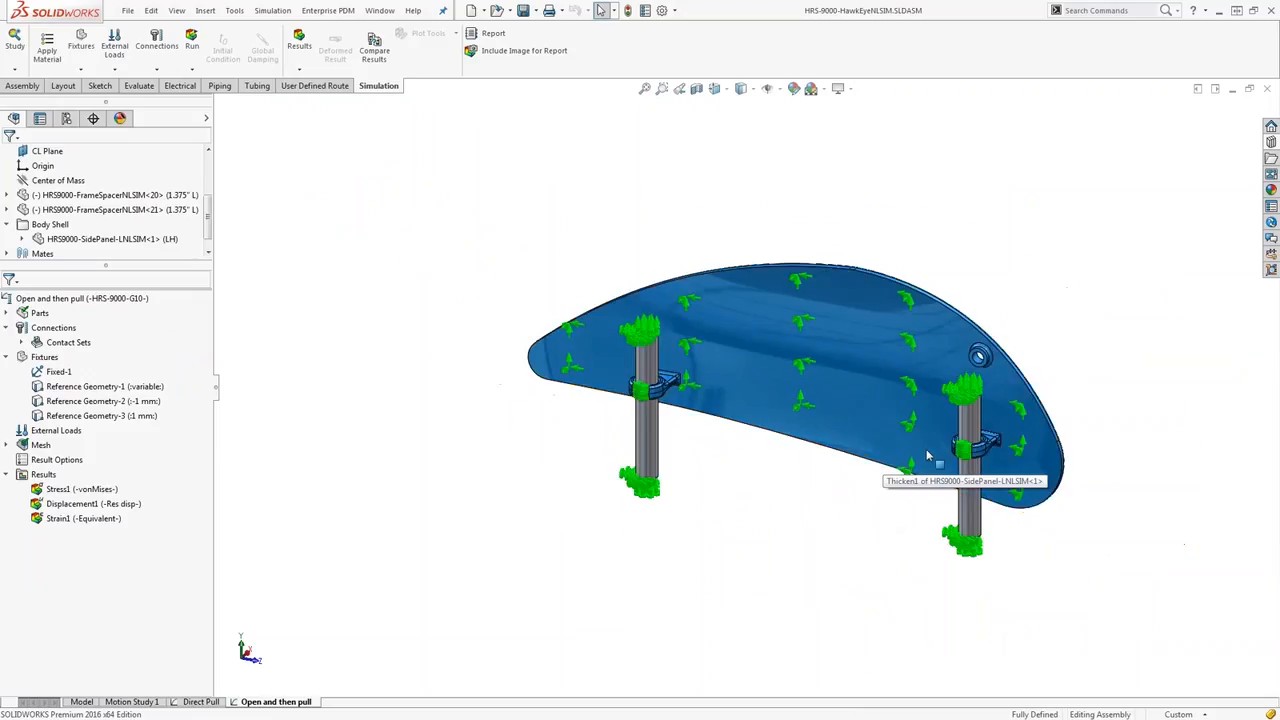
{"action": "scroll", "coordinate": [760, 385], "scroll_direction": "up", "scroll_amount": 2}
Open the Reference Geometry-1 fixture's definition and bring up the time curve for its translation relative to CL Plane.
{"action": "left_click", "coordinate": [100, 386]}
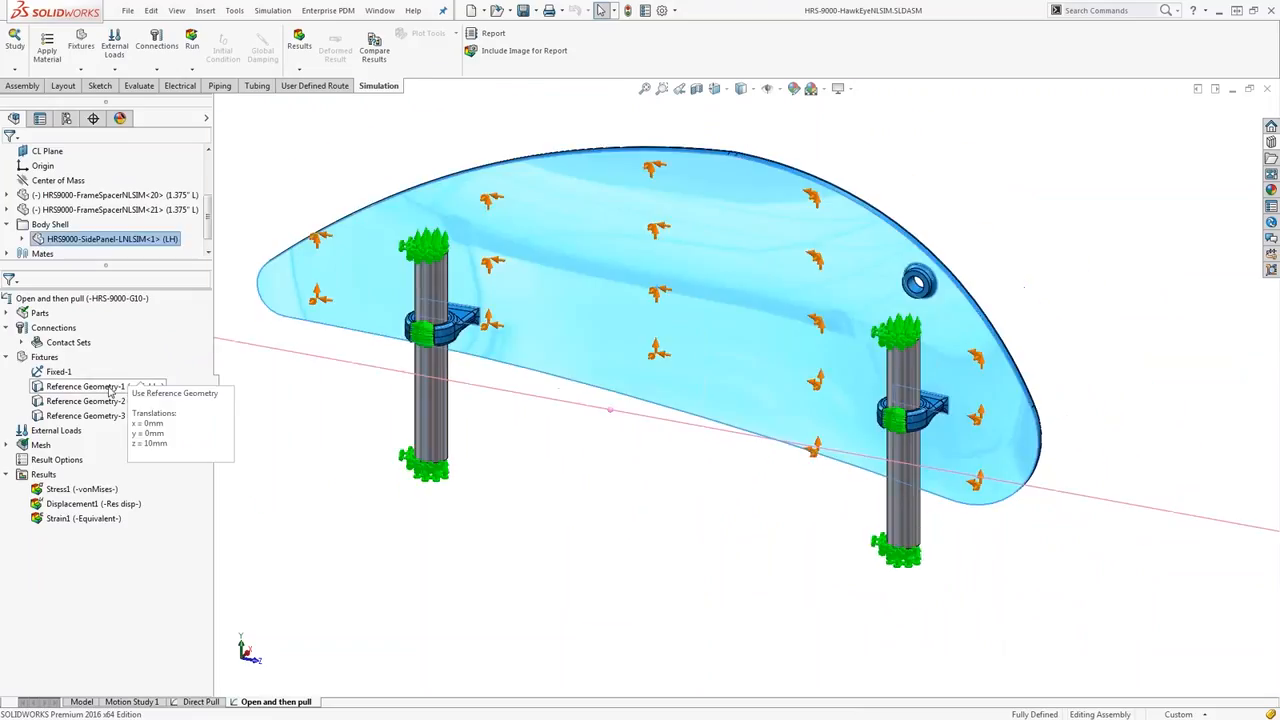
{"action": "right_click", "coordinate": [108, 388]}
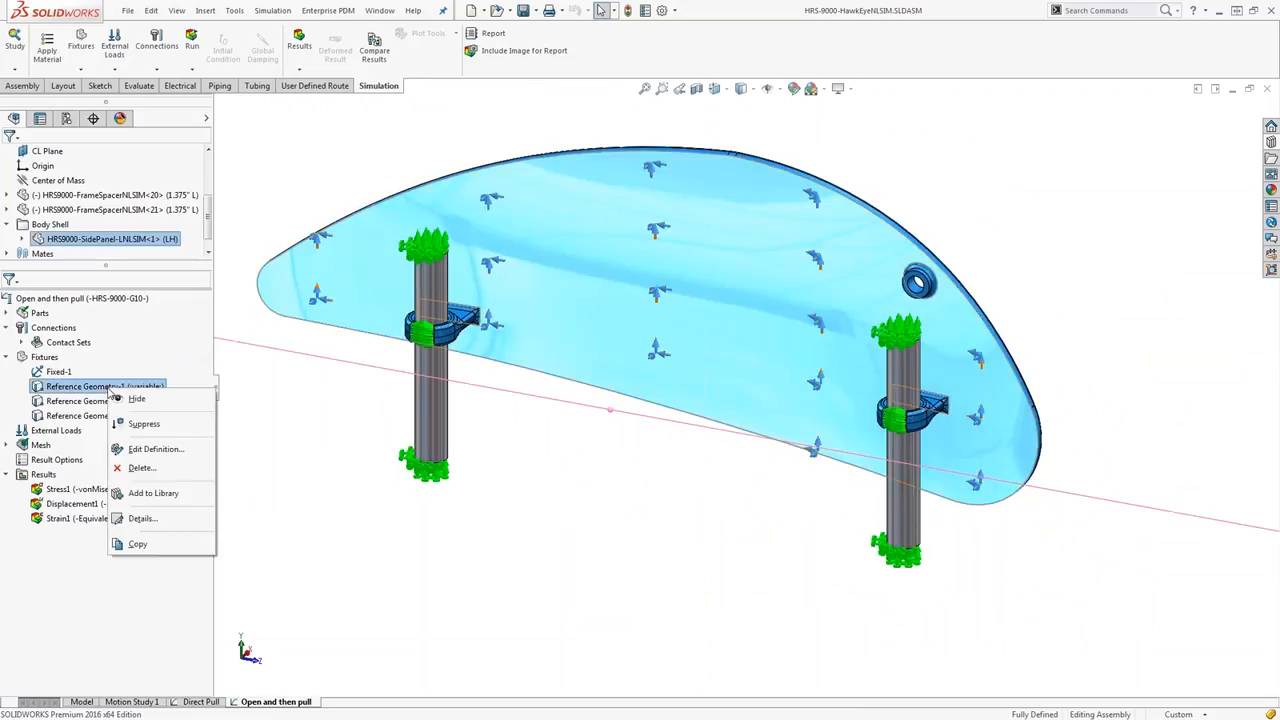
{"action": "left_click", "coordinate": [156, 450]}
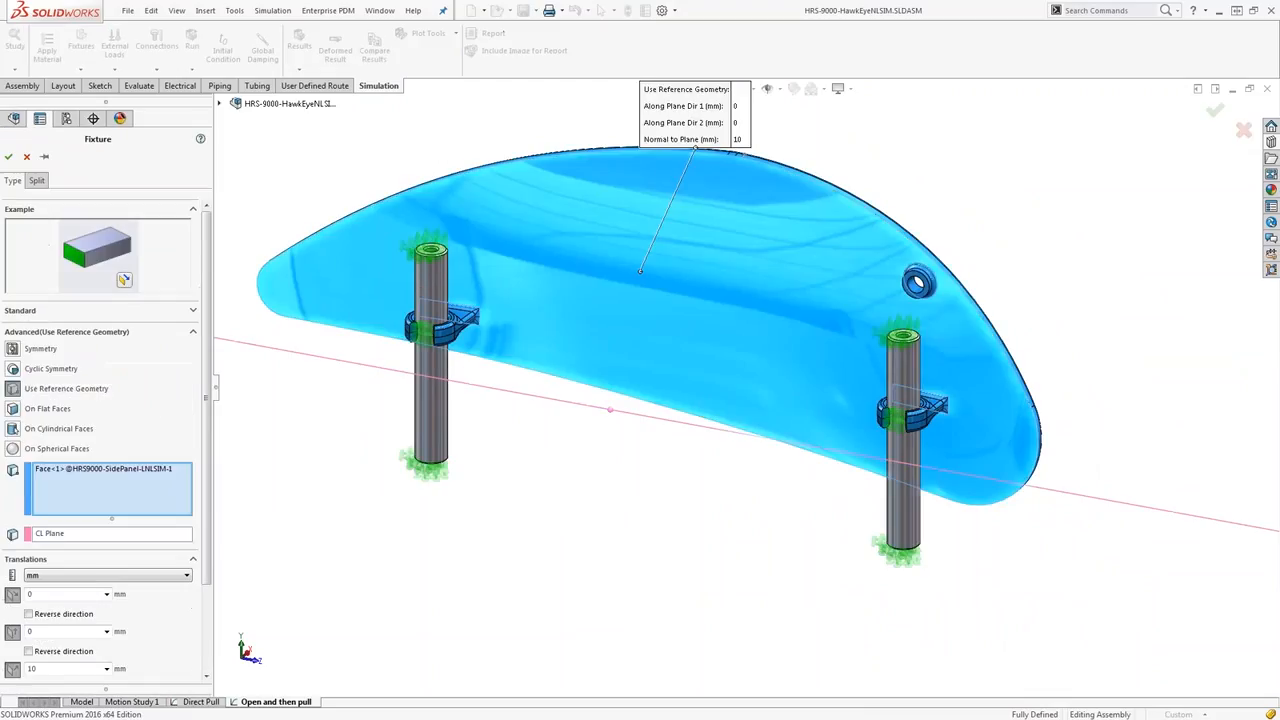
{"action": "scroll", "coordinate": [110, 520], "scroll_direction": "down", "scroll_amount": 3}
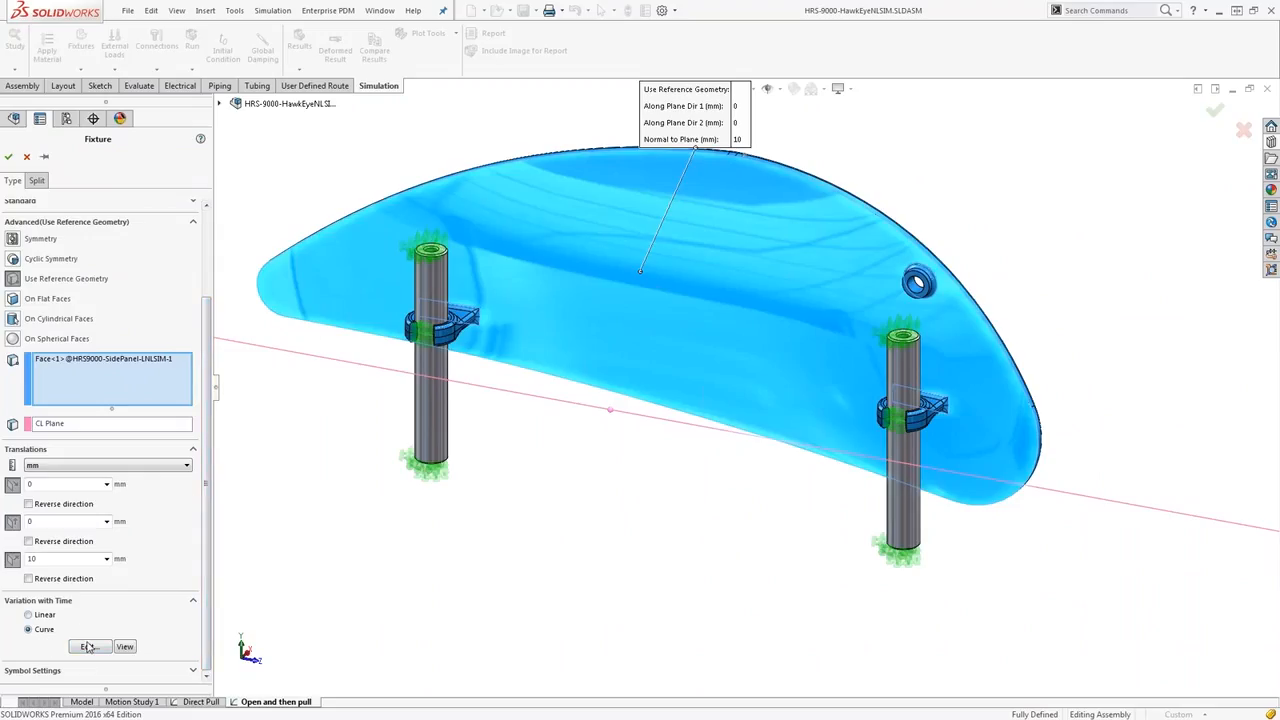
{"action": "left_click", "coordinate": [88, 647]}
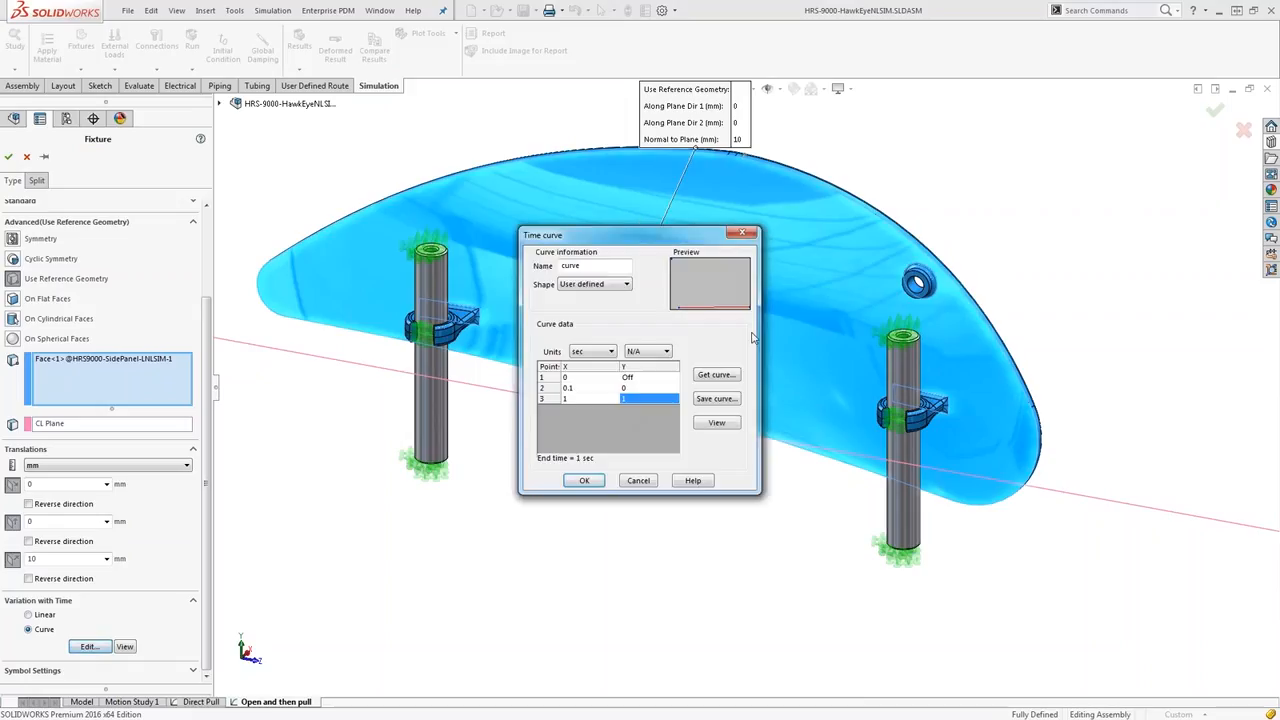
Review the Off and numeric choices for time curve points 1 and 3, keep Off and 1, and close the fixture without saving changes.
{"action": "left_click", "coordinate": [645, 378]}
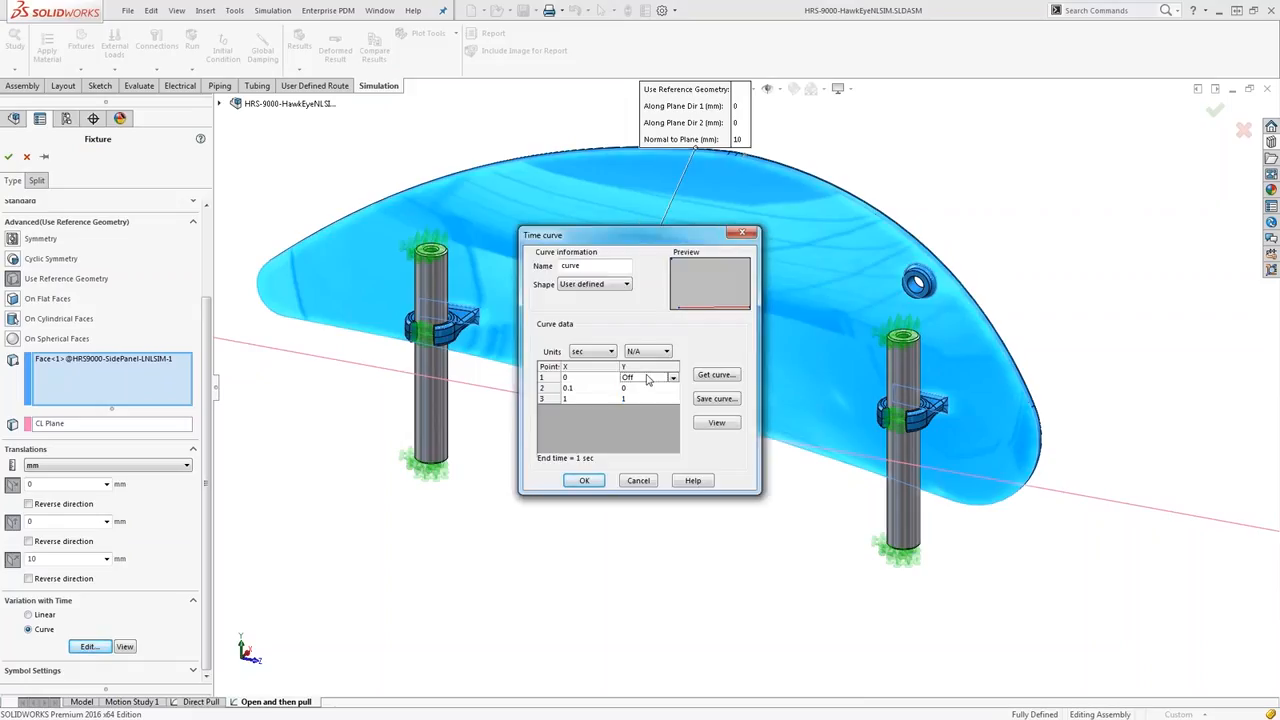
{"action": "left_click", "coordinate": [675, 379]}
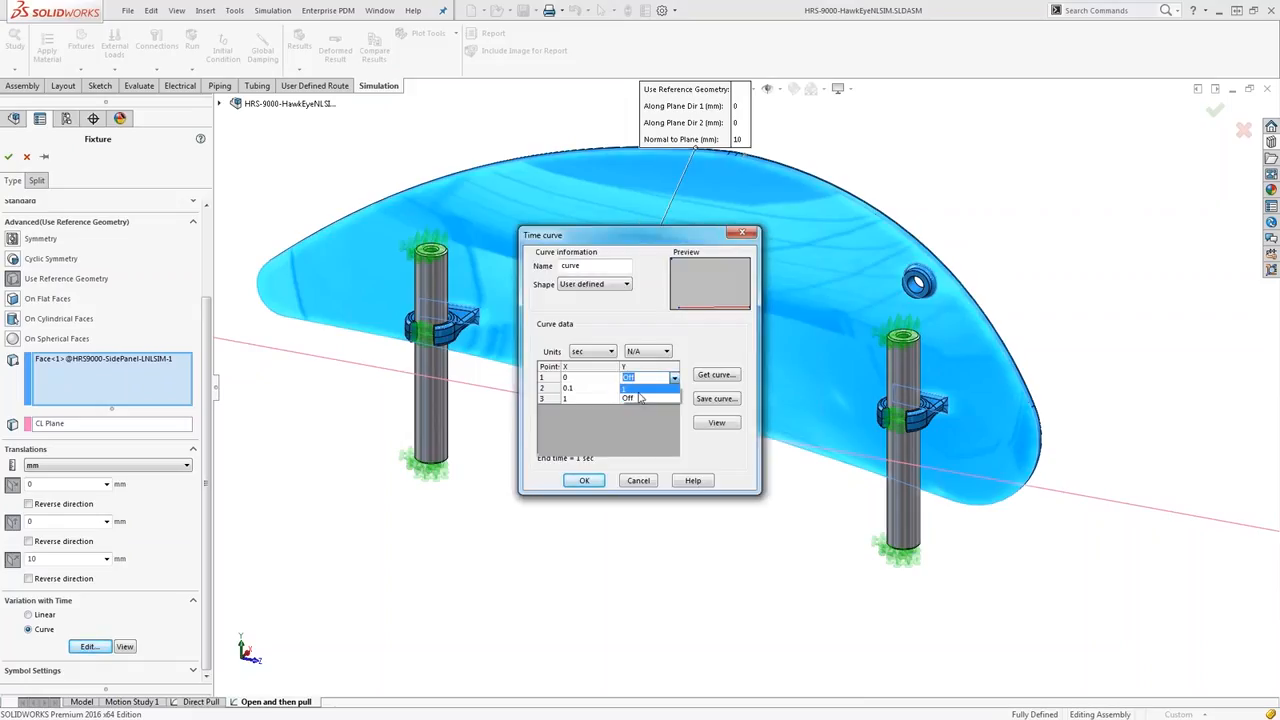
{"action": "left_click", "coordinate": [646, 399]}
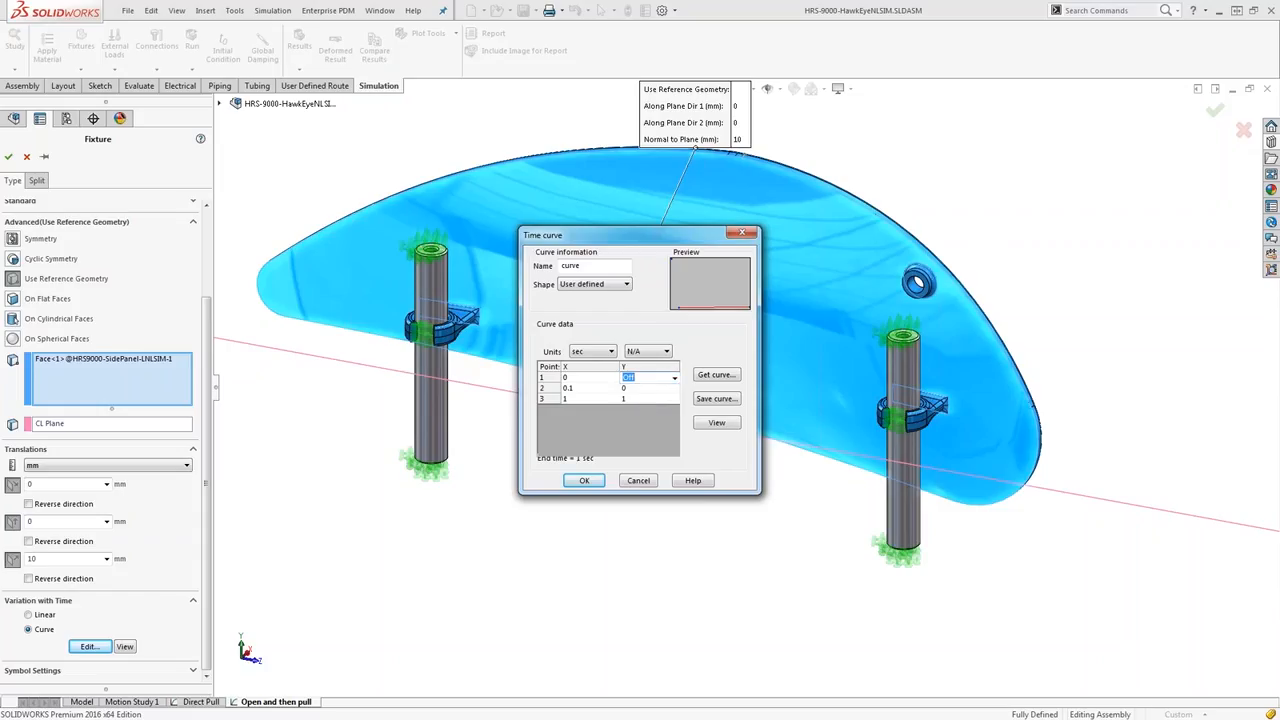
{"action": "left_click", "coordinate": [645, 399]}
{"action": "left_click", "coordinate": [675, 399]}
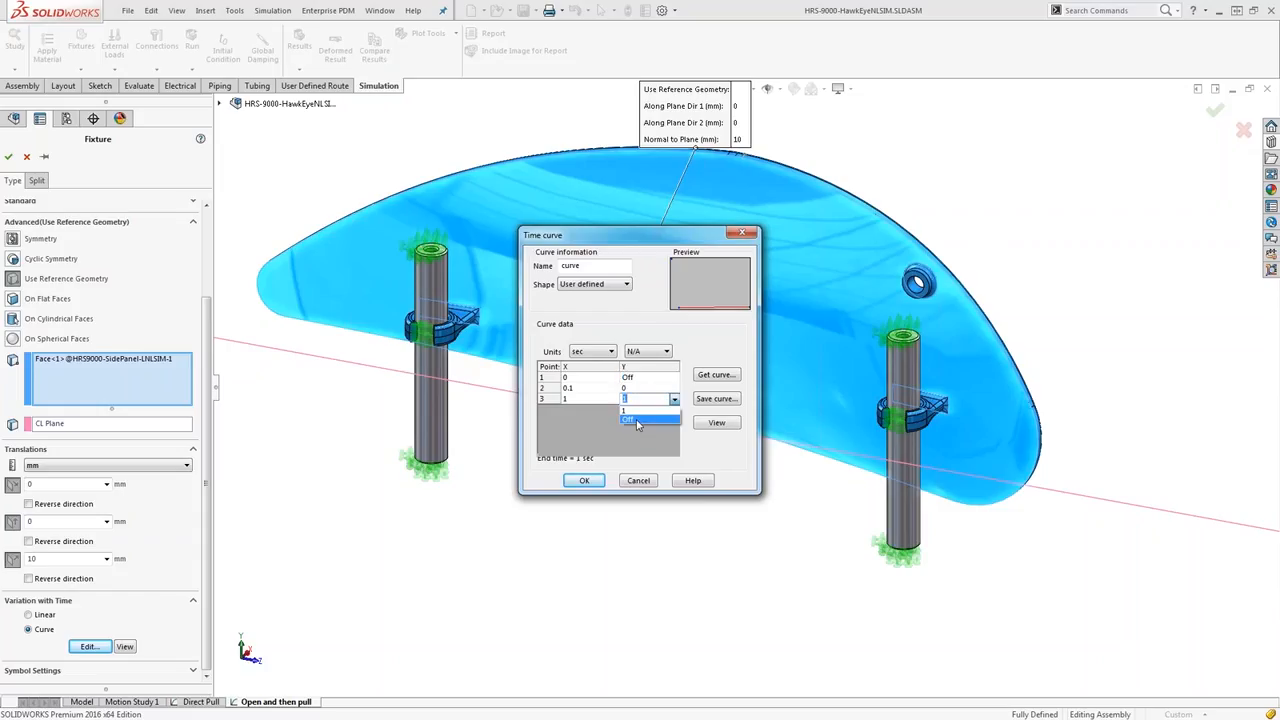
{"action": "left_click", "coordinate": [645, 411]}
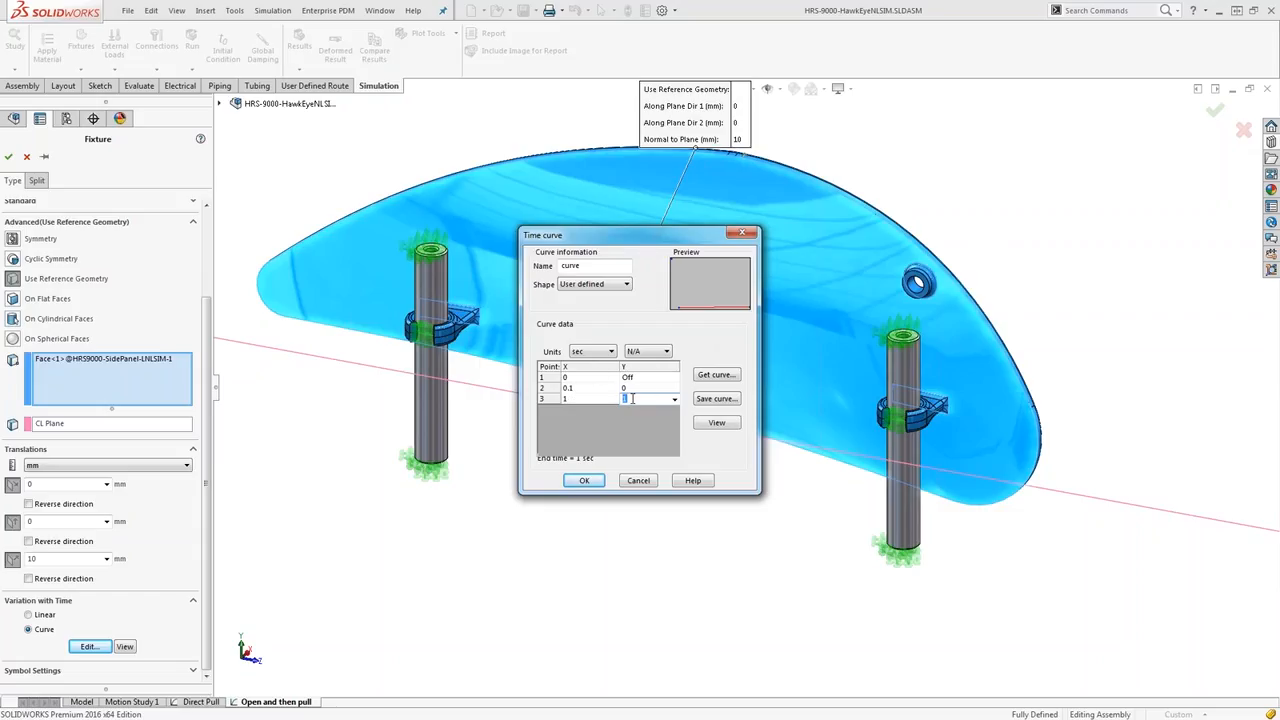
{"action": "left_click", "coordinate": [584, 480]}
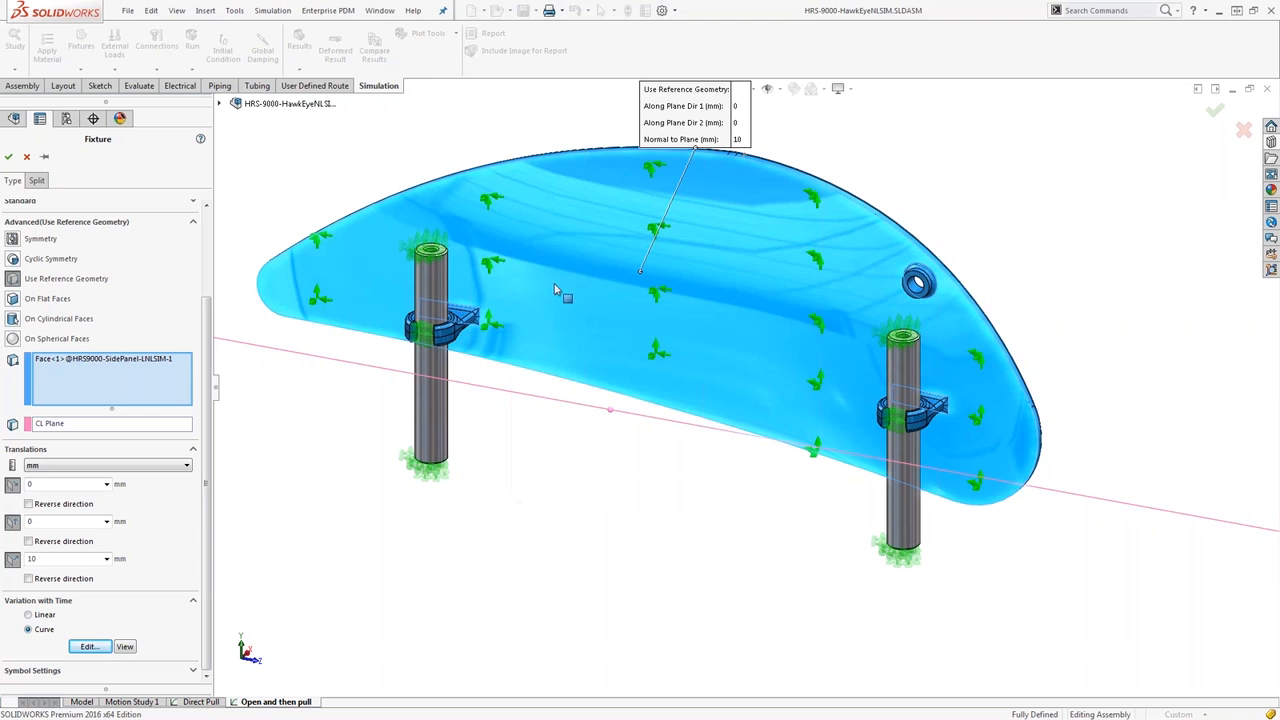
{"action": "left_click", "coordinate": [26, 158]}
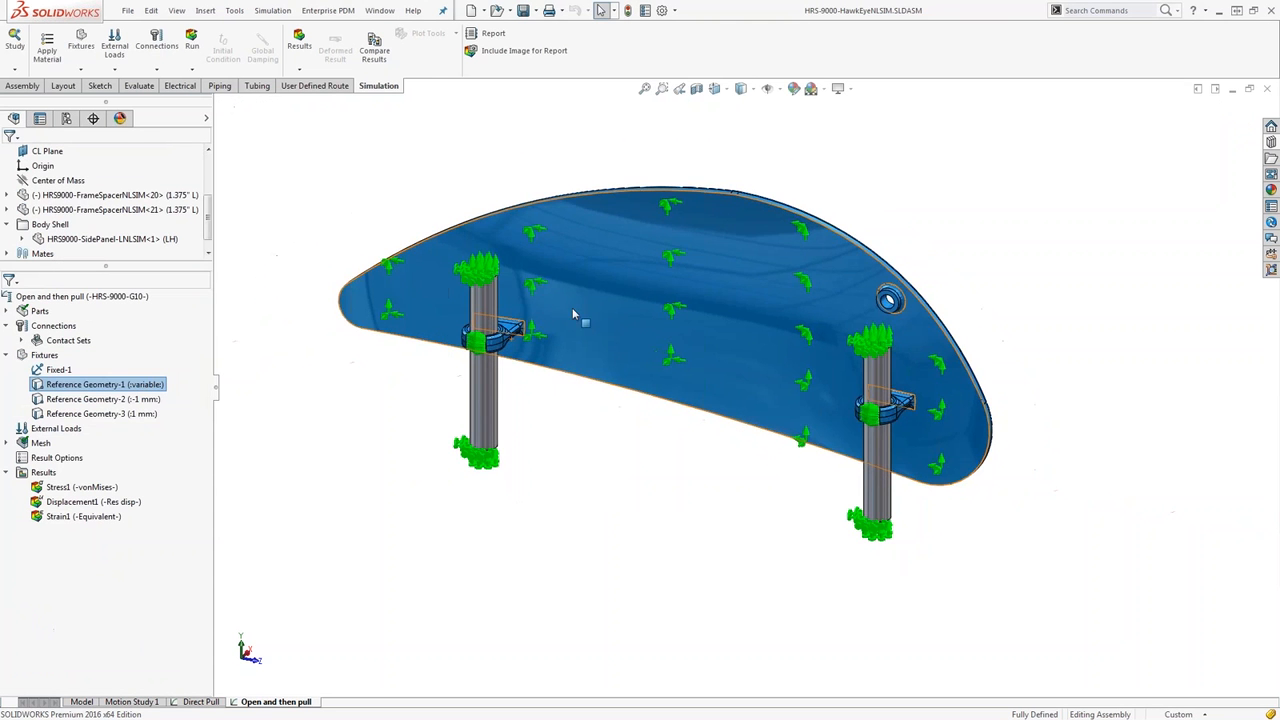
Examine the paired reference-geometry fixtures on the end faces of both mounting clips around the frame spacers.
{"action": "scroll", "coordinate": [612, 356], "scroll_direction": "down", "scroll_amount": 3}
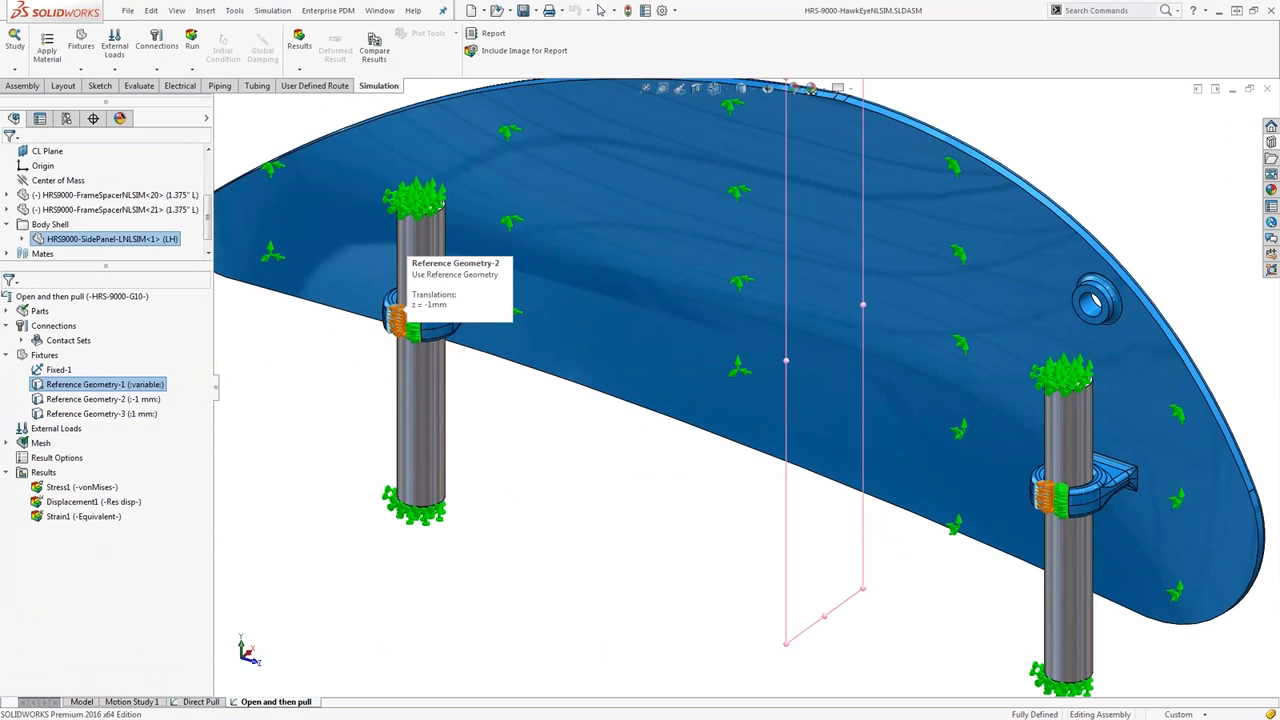
{"action": "scroll", "coordinate": [490, 342], "scroll_direction": "down", "scroll_amount": 3}
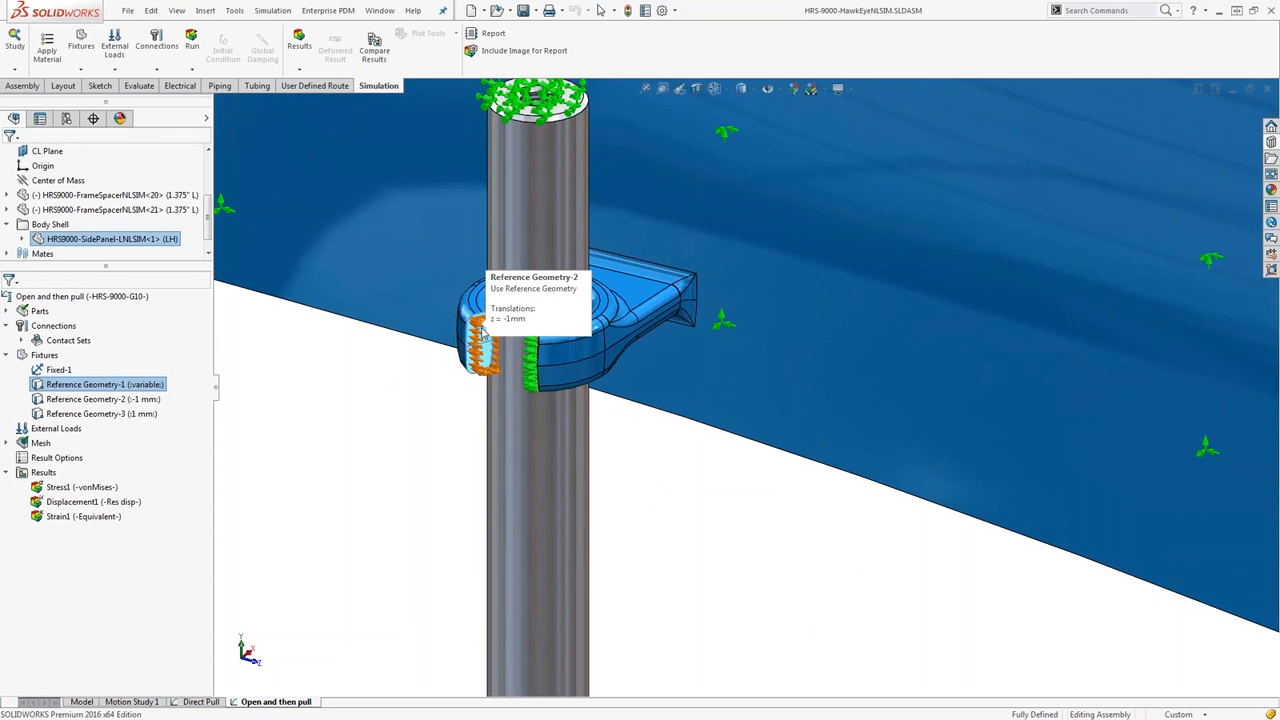
{"action": "scroll", "coordinate": [729, 406], "scroll_direction": "up", "scroll_amount": 5}
{"action": "scroll", "coordinate": [837, 437], "scroll_direction": "down", "scroll_amount": 4}
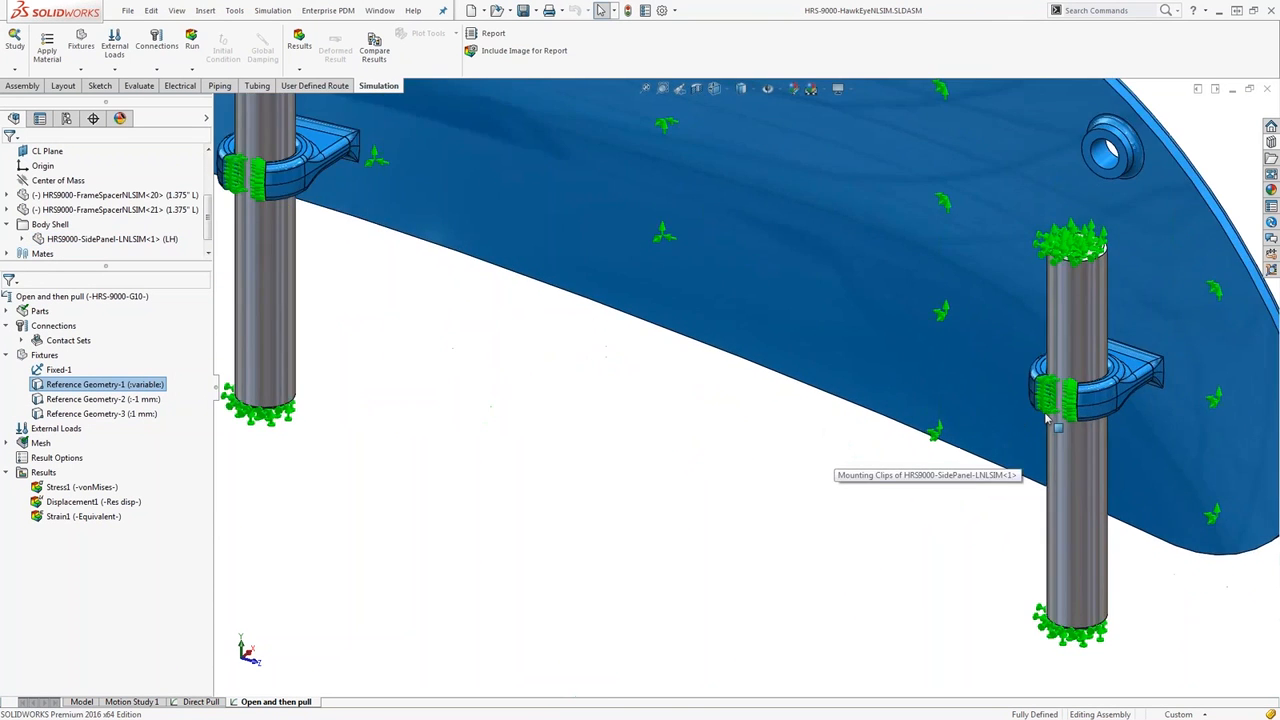
{"action": "middle_click_drag", "start_coordinate": [1046, 418], "coordinate": [1205, 374]}
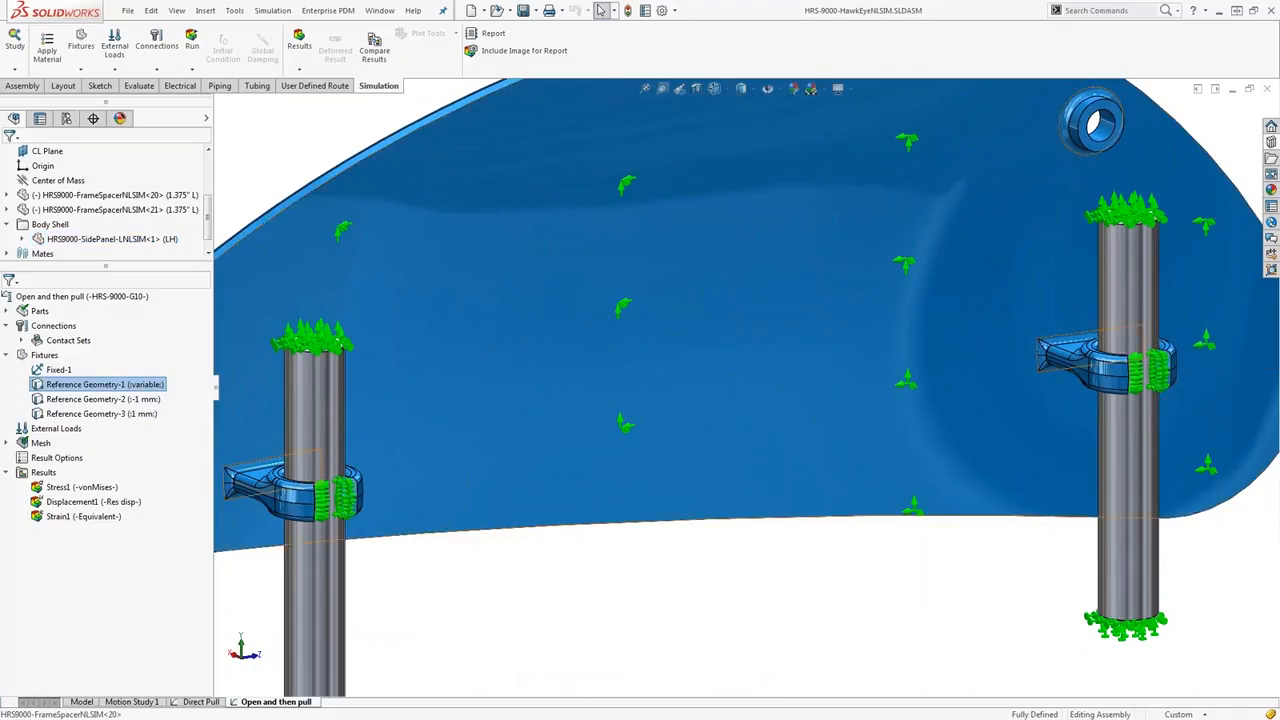
{"action": "scroll", "coordinate": [1000, 385], "scroll_direction": "up", "scroll_amount": 4}
{"action": "middle_click_drag", "start_coordinate": [780, 390], "coordinate": [572, 448]}
{"action": "scroll", "coordinate": [570, 450], "scroll_direction": "down", "scroll_amount": 2}
Review the Reference Geometry-2 fixture's translation relative to Front Plane and its time curve, closing both without saving changes.
{"action": "left_click", "coordinate": [105, 399]}
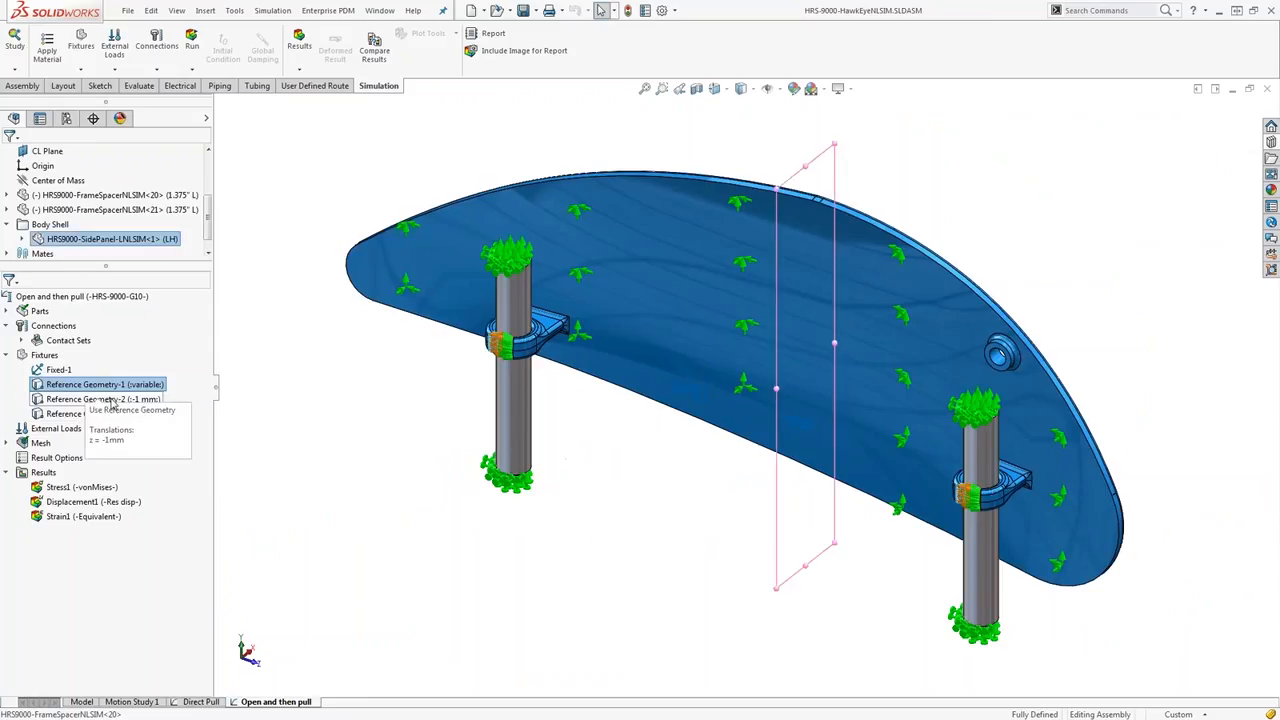
{"action": "right_click", "coordinate": [110, 399]}
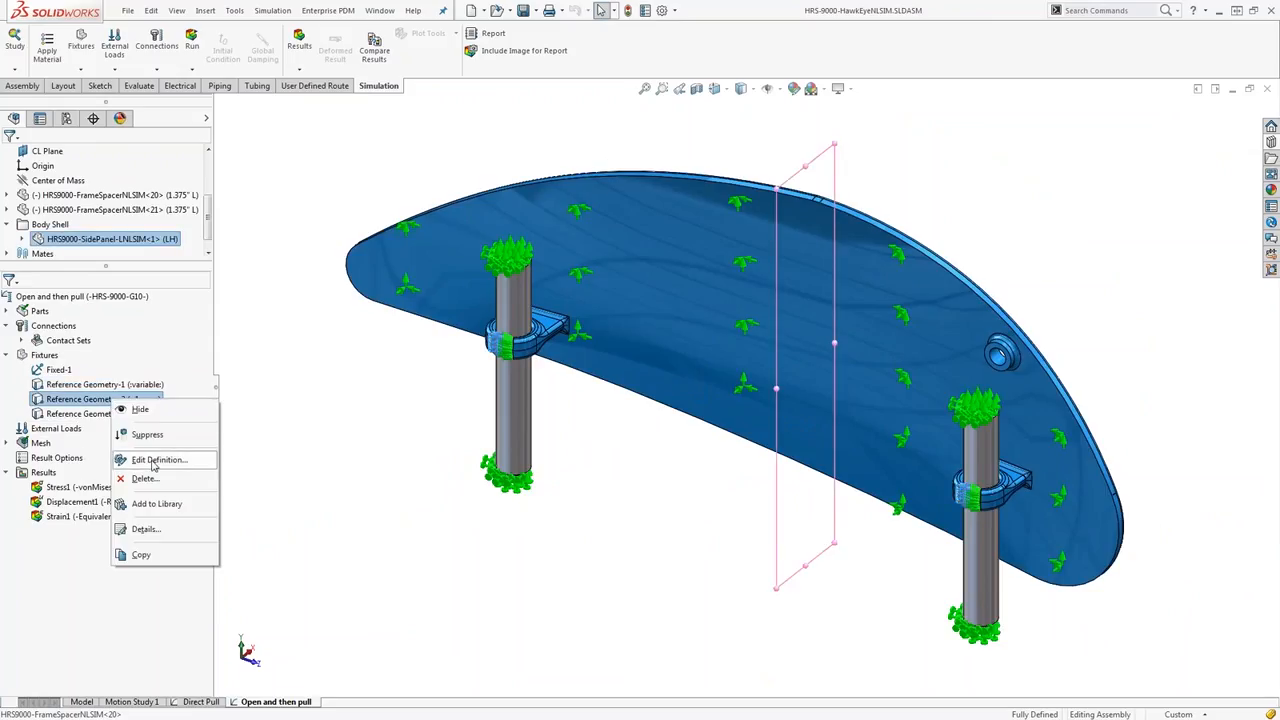
{"action": "left_click", "coordinate": [155, 460]}
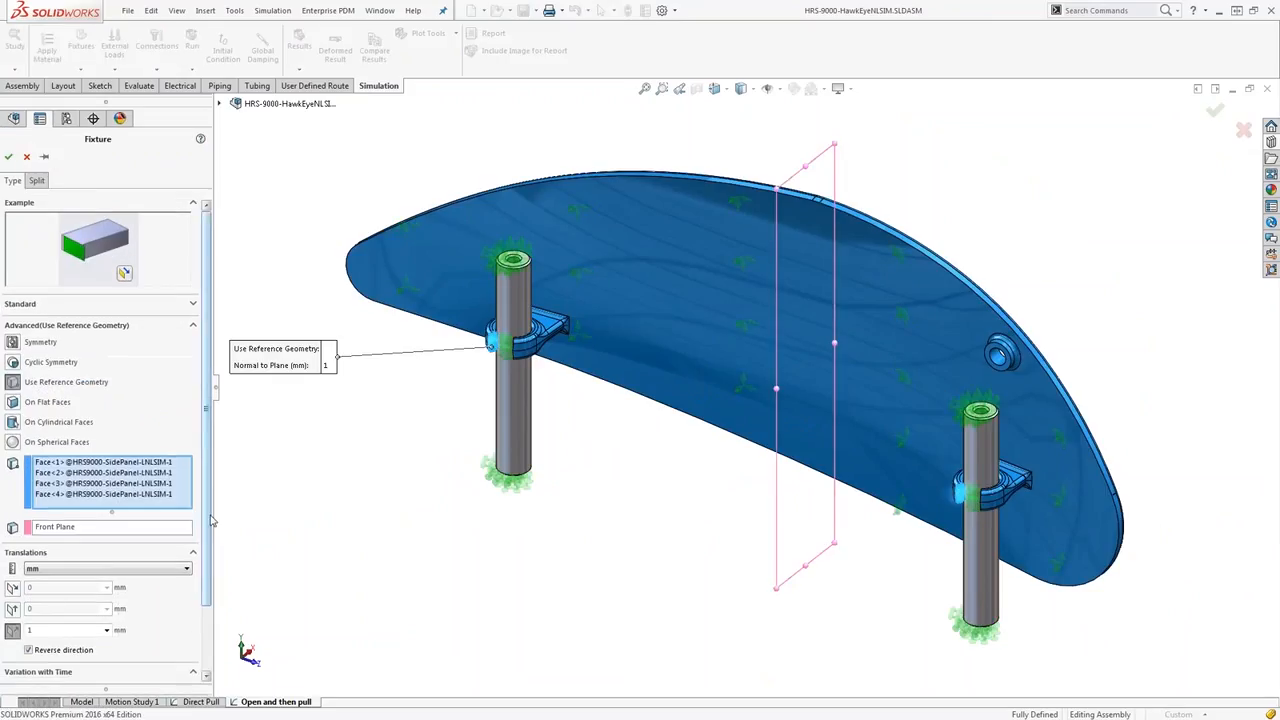
{"action": "scroll", "coordinate": [211, 520], "scroll_direction": "down", "scroll_amount": 3}
{"action": "left_click", "coordinate": [89, 646]}
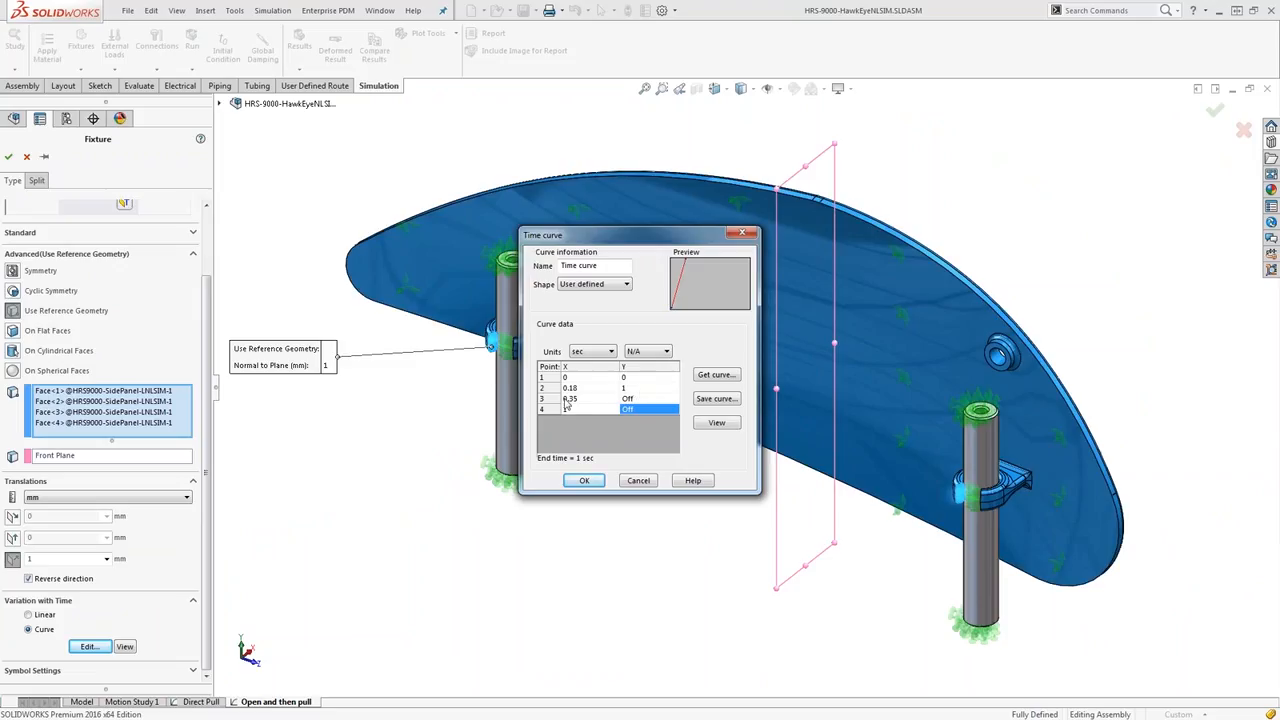
{"action": "left_click", "coordinate": [742, 235]}
{"action": "left_click", "coordinate": [27, 158]}
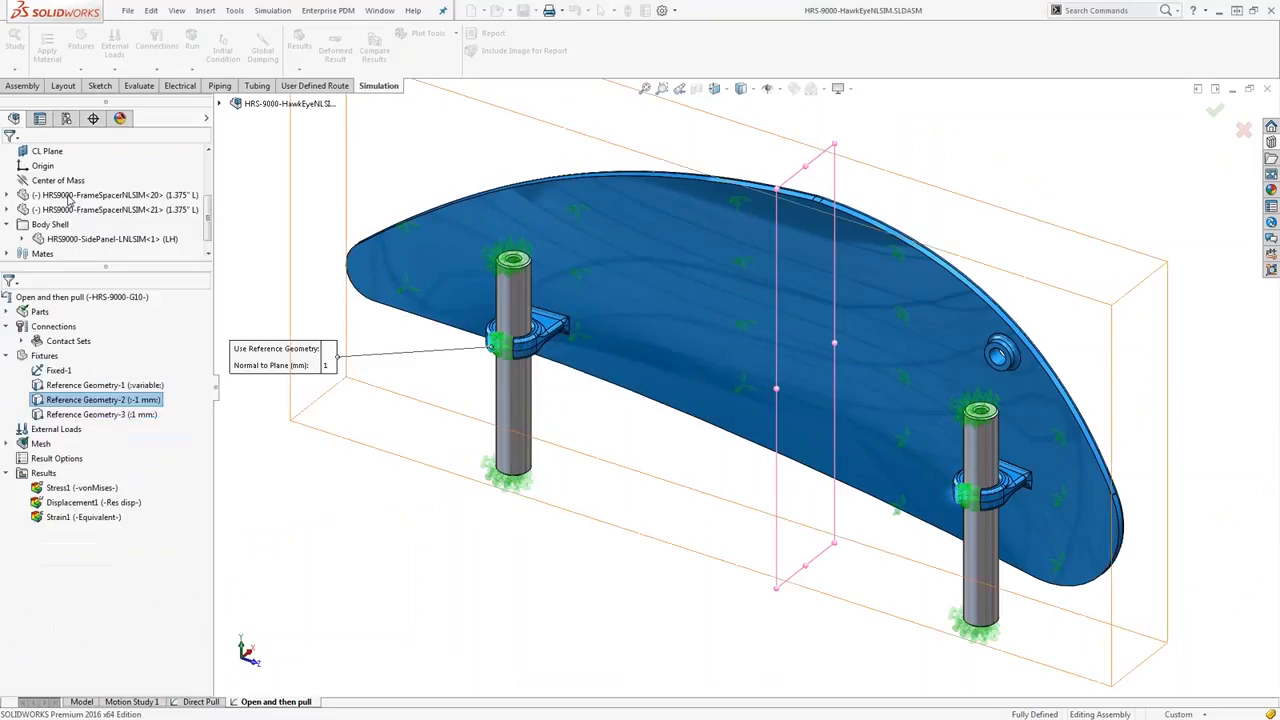
Show the Displacement1 plot of the Open and then pull study and inspect the spread clips.
{"action": "double_click", "coordinate": [91, 505]}
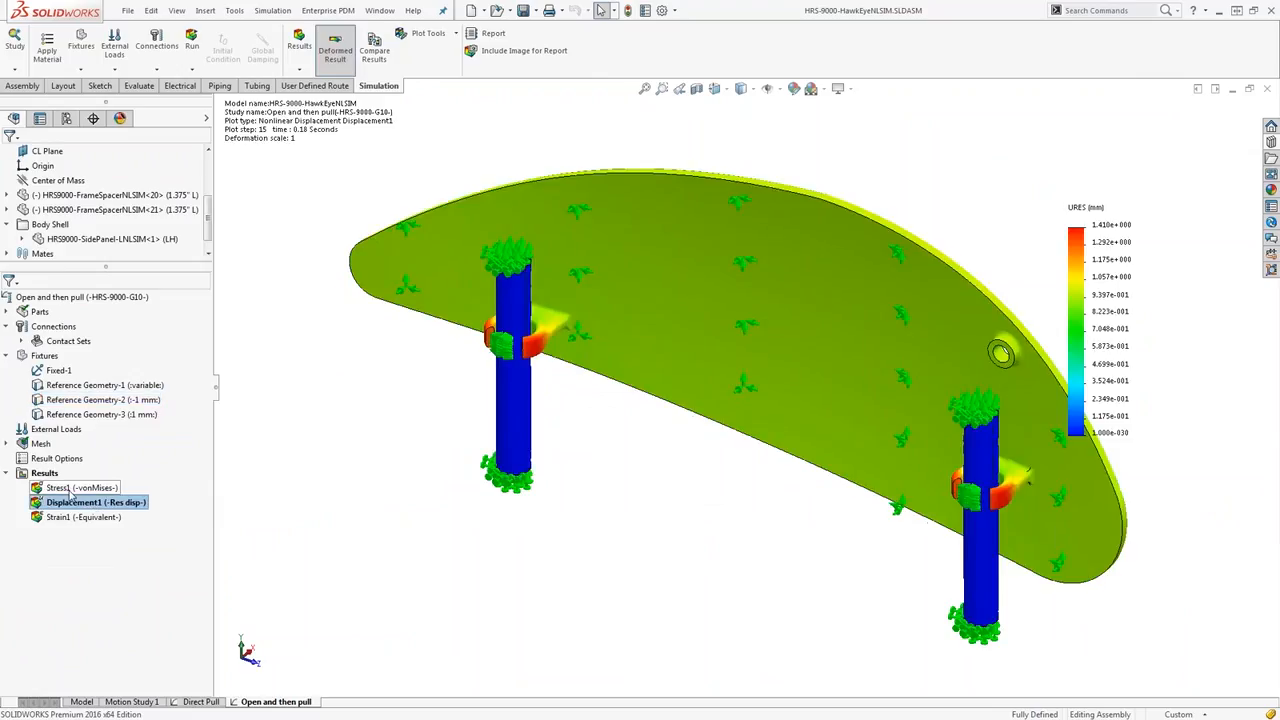
{"action": "scroll", "coordinate": [545, 314], "scroll_direction": "up", "scroll_amount": 1}
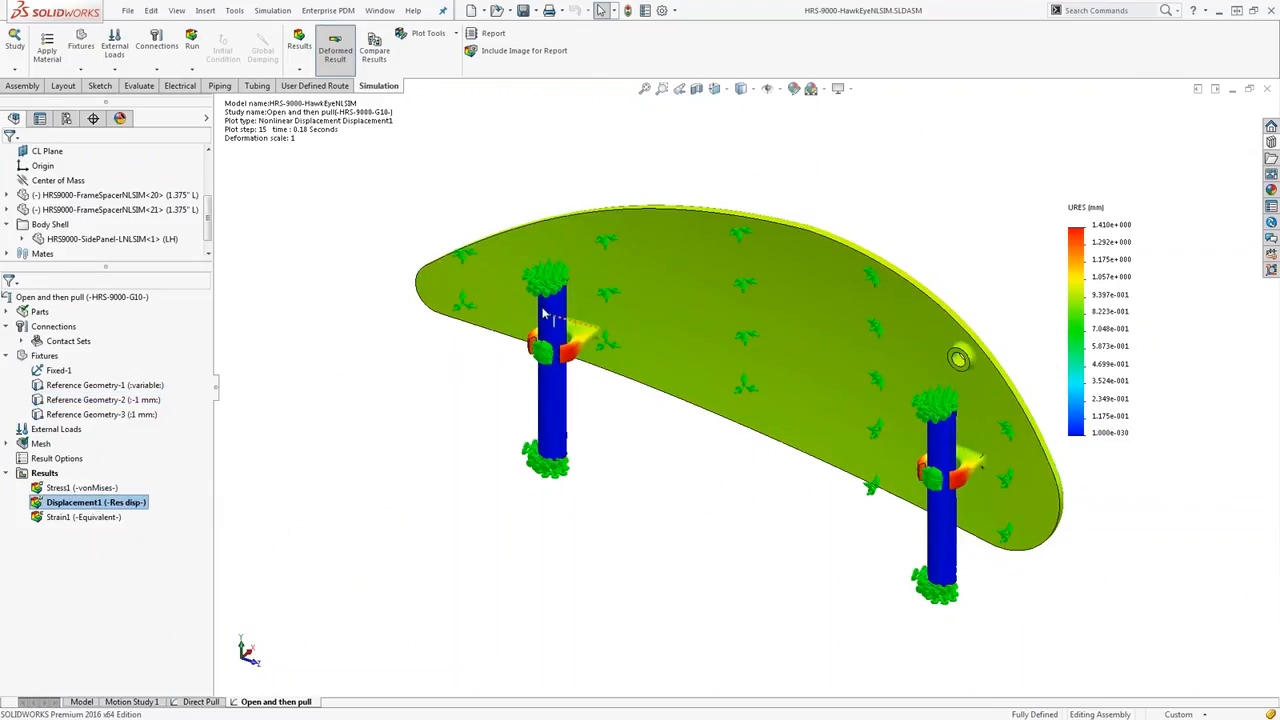
{"action": "middle_click_drag", "start_coordinate": [543, 312], "coordinate": [562, 287]}
{"action": "scroll", "coordinate": [715, 331], "scroll_direction": "down", "scroll_amount": 2}
Show the Stress1 von Mises plot, animate it to watch the clips open and pull away, and close the animation.
{"action": "double_click", "coordinate": [100, 489]}
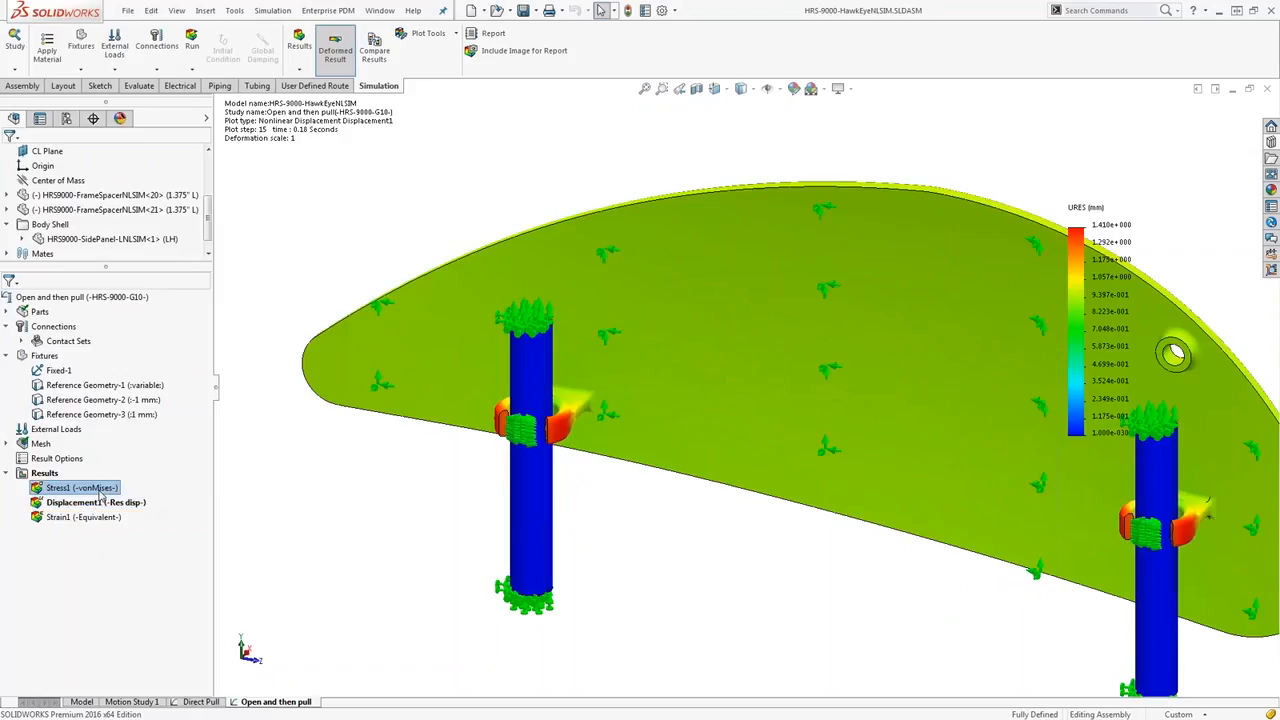
{"action": "right_click", "coordinate": [100, 489]}
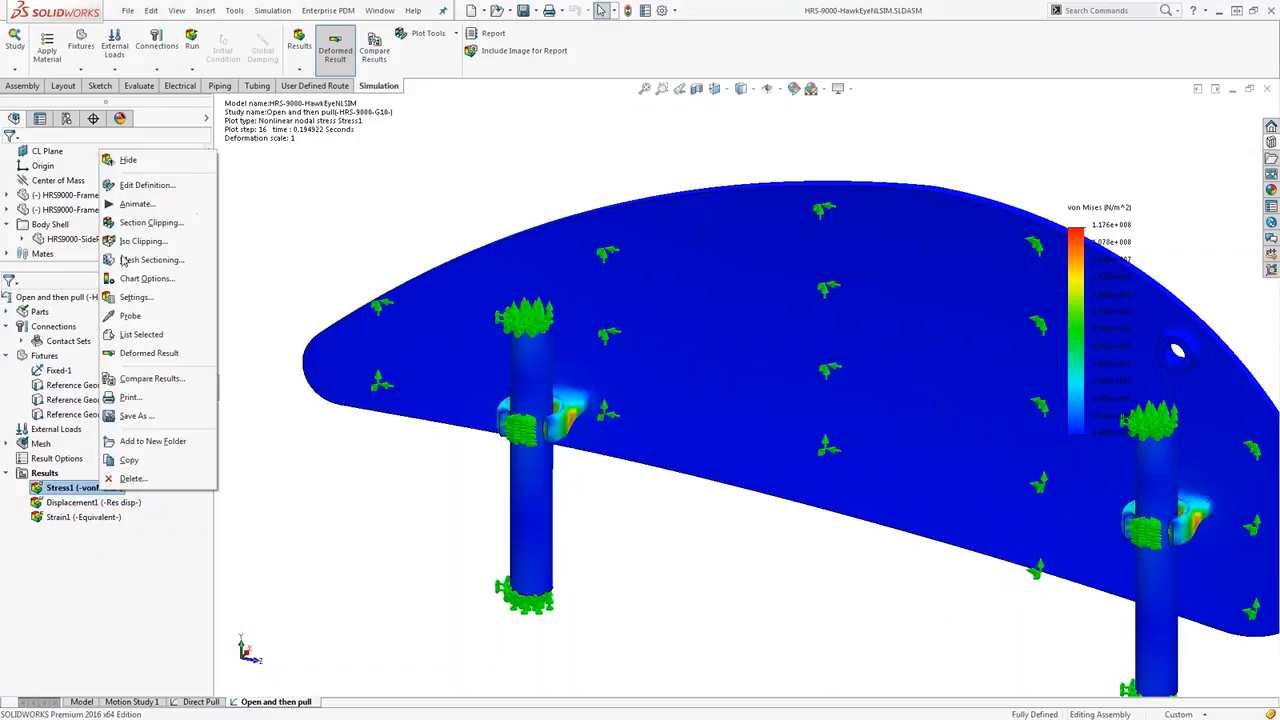
{"action": "left_click", "coordinate": [137, 204]}
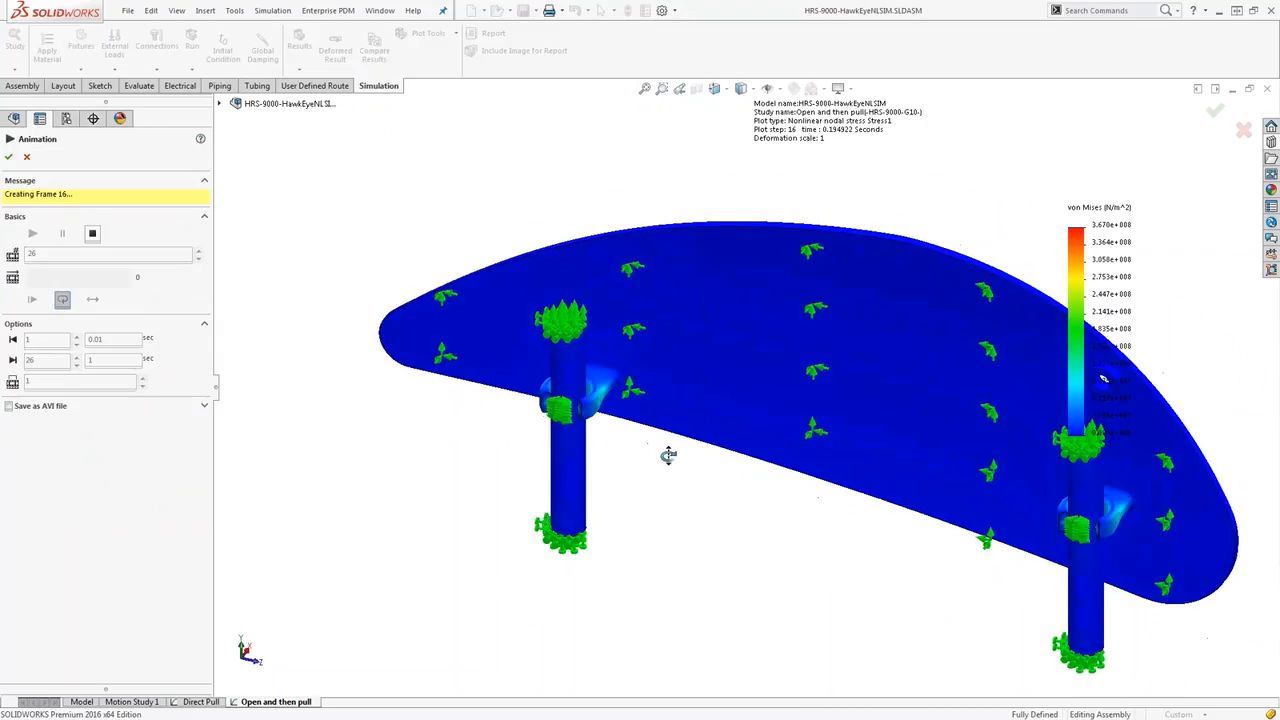
{"action": "scroll", "coordinate": [587, 405], "scroll_direction": "down", "scroll_amount": 5}
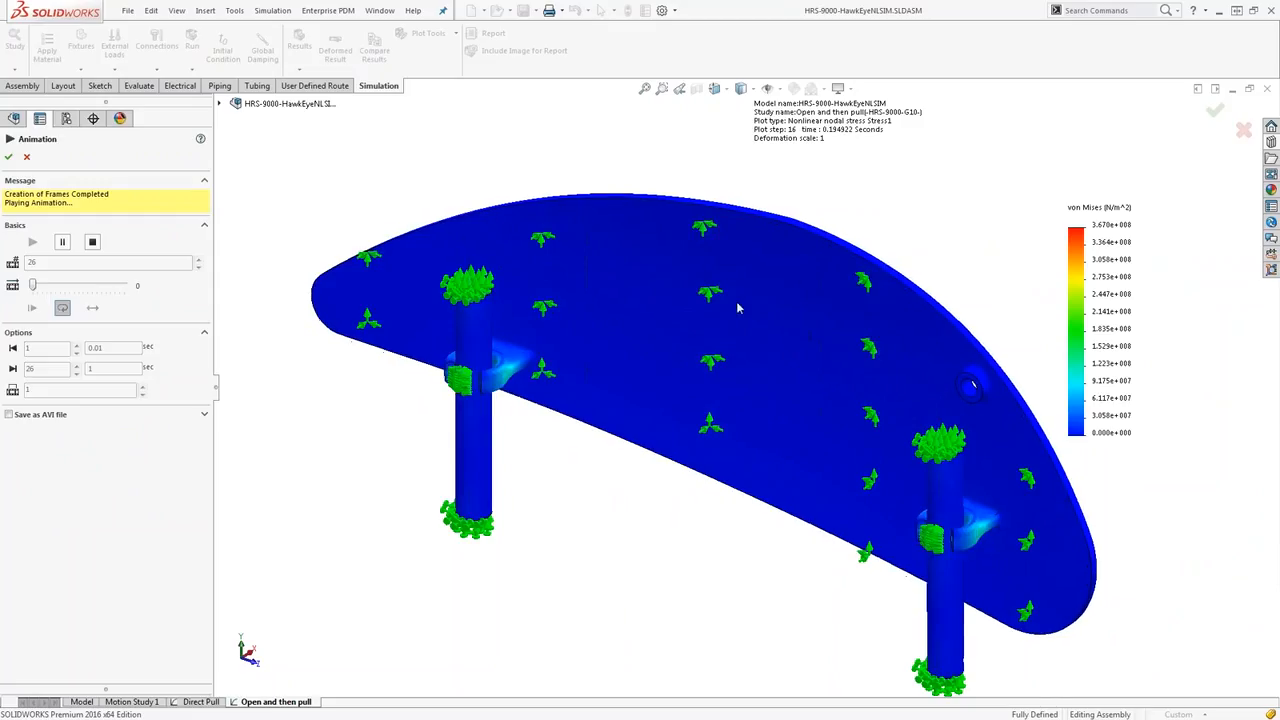
{"action": "left_click", "coordinate": [26, 157]}
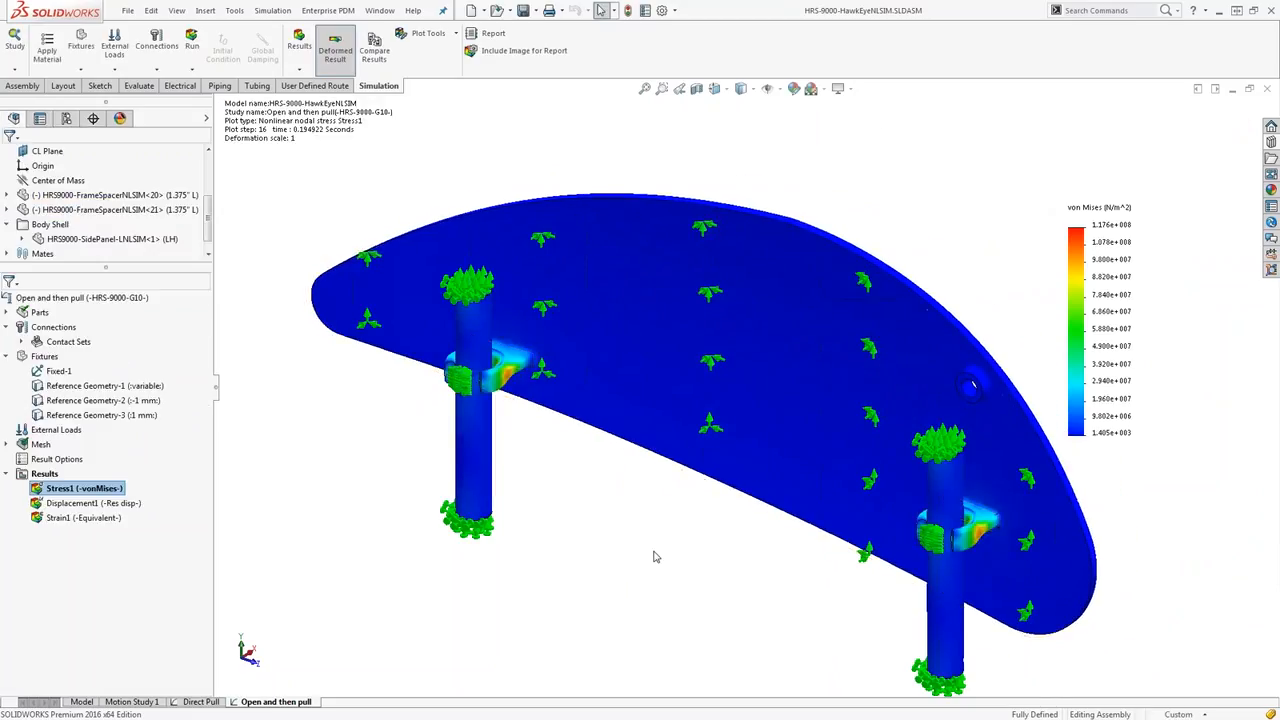
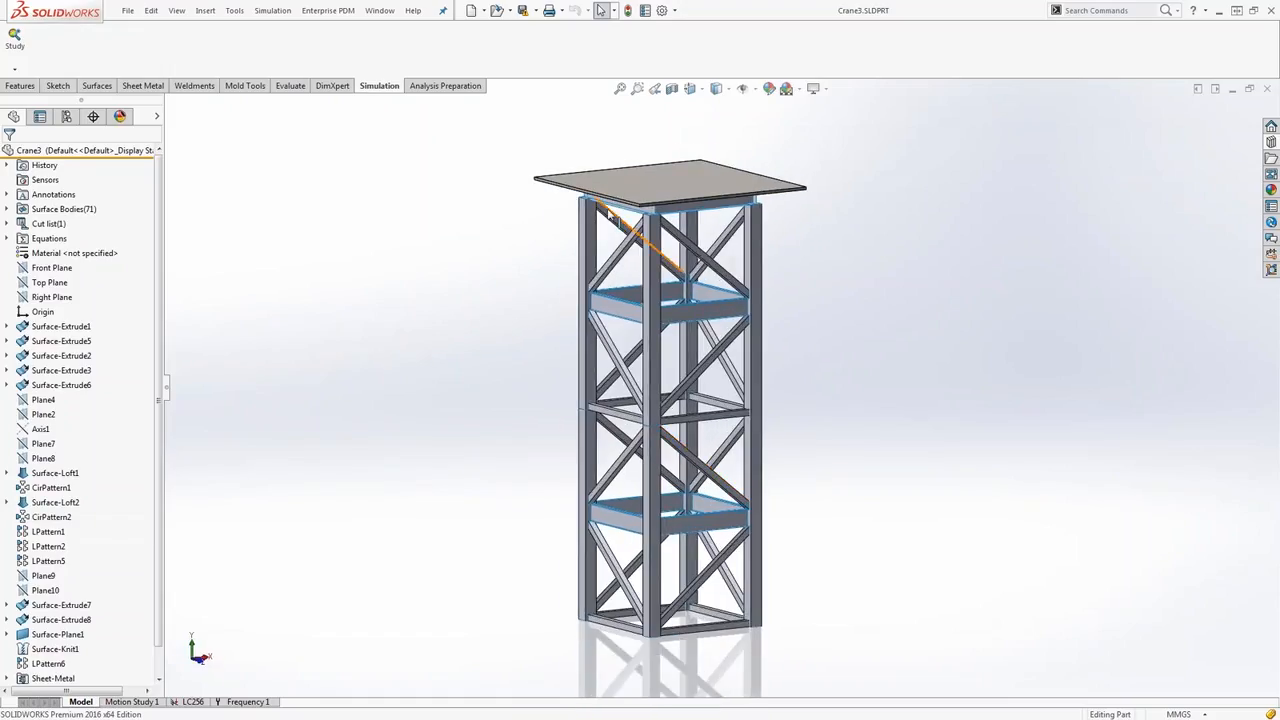
Inspect the tower's cross beams, diagonal braces and legs from several angles, close up and as a whole.
{"action": "middle_click_drag", "start_coordinate": [659, 258], "coordinate": [712, 412]}
{"action": "scroll", "coordinate": [686, 349], "scroll_direction": "down", "scroll_amount": 8}
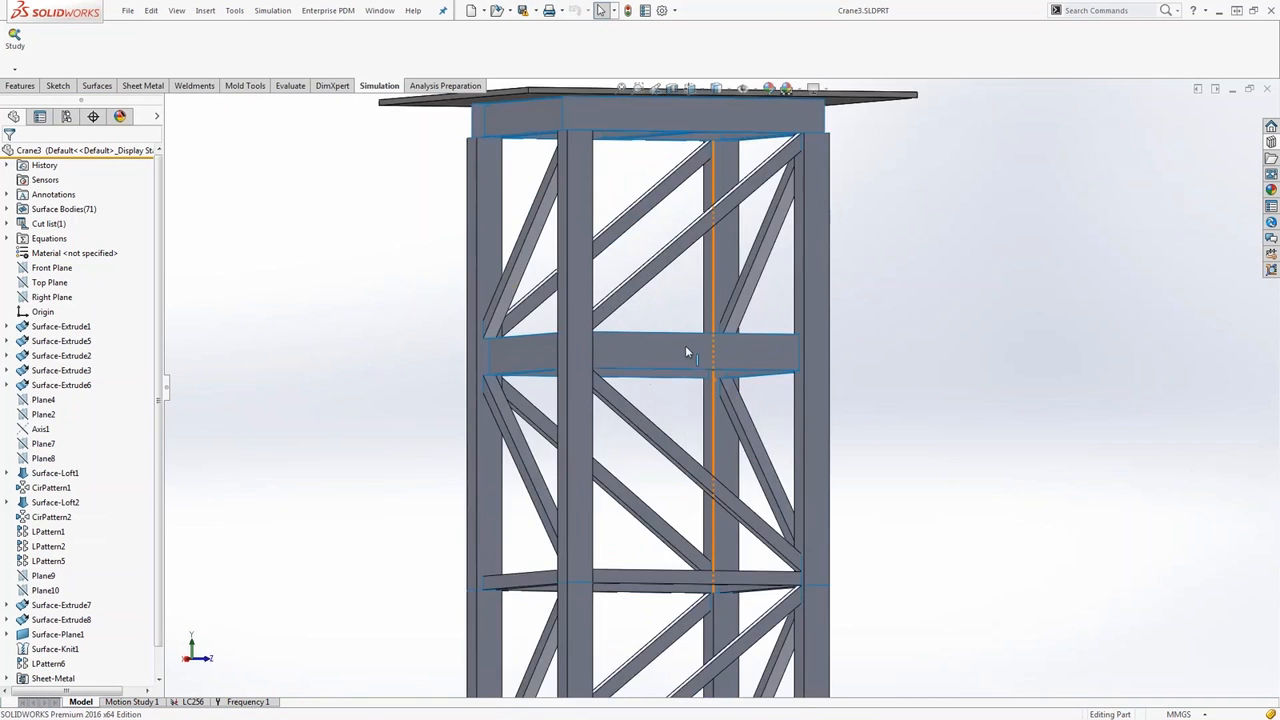
{"action": "scroll", "coordinate": [860, 383], "scroll_direction": "down", "scroll_amount": 4}
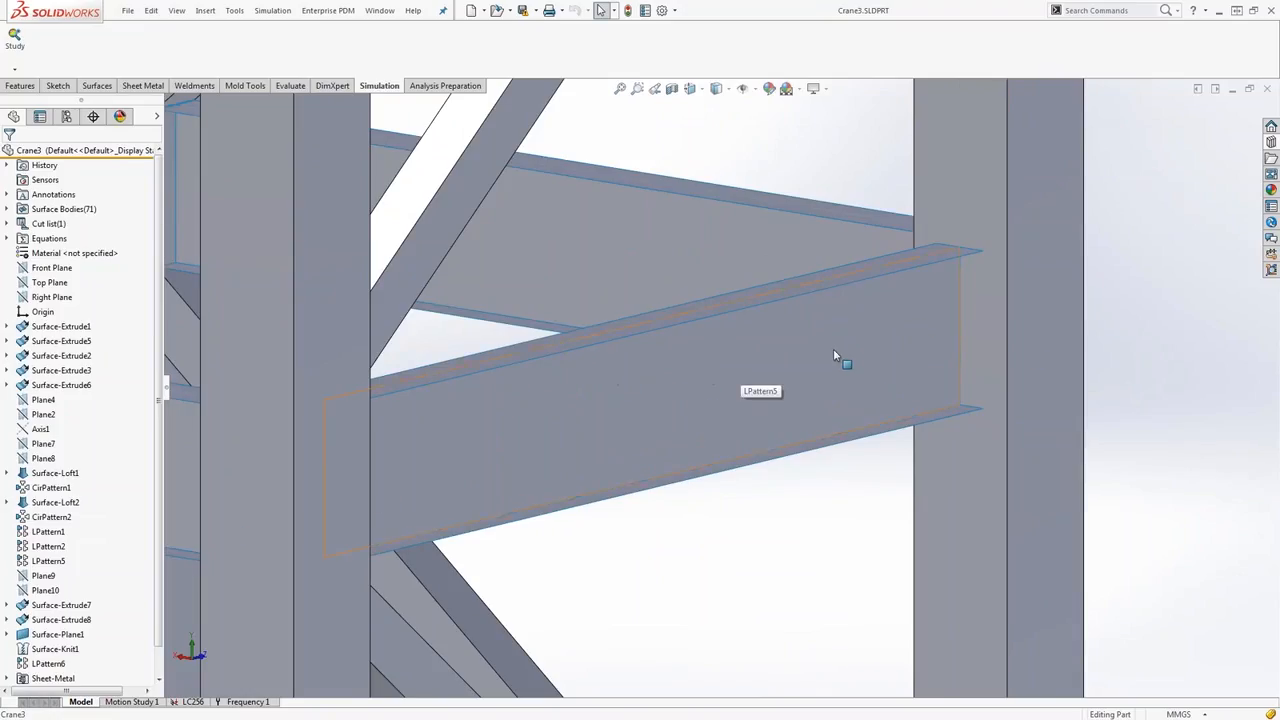
{"action": "scroll", "coordinate": [833, 352], "scroll_direction": "down", "scroll_amount": 1}
{"action": "scroll", "coordinate": [703, 414], "scroll_direction": "up", "scroll_amount": 4}
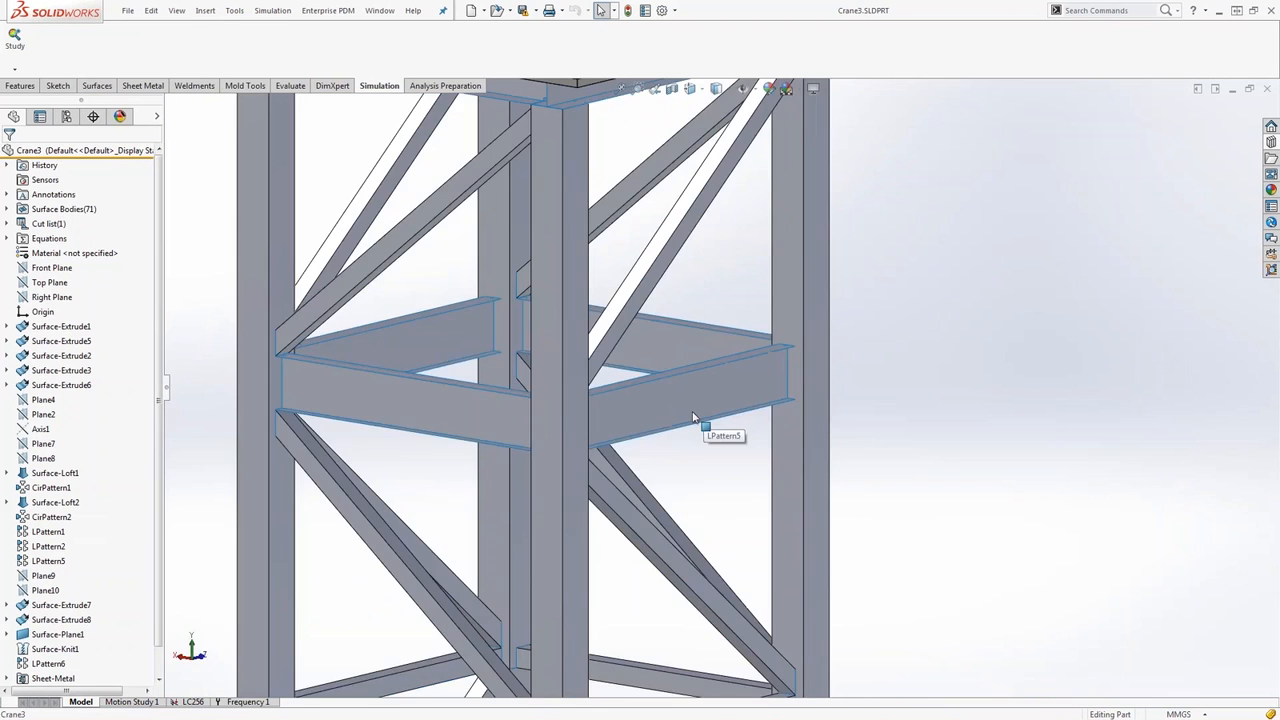
{"action": "scroll", "coordinate": [643, 410], "scroll_direction": "up", "scroll_amount": 2}
{"action": "scroll", "coordinate": [596, 334], "scroll_direction": "up", "scroll_amount": 2}
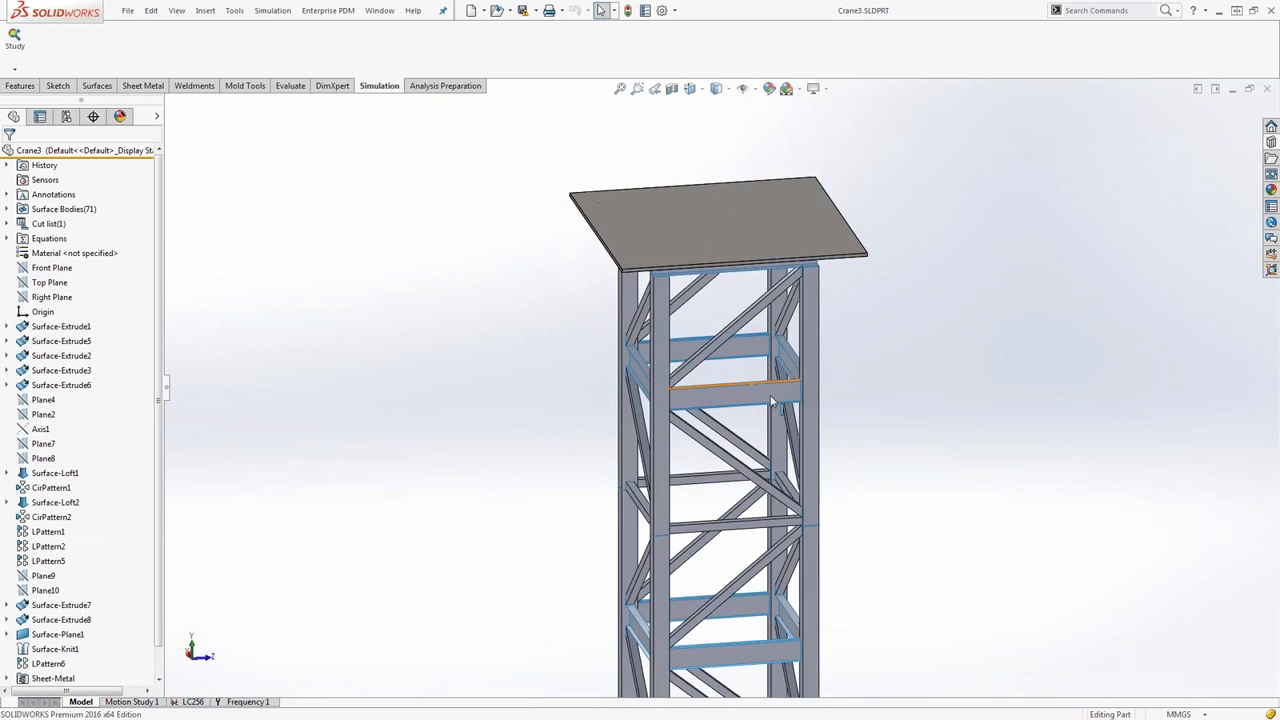
{"action": "scroll", "coordinate": [778, 475], "scroll_direction": "up", "scroll_amount": 2}
{"action": "scroll", "coordinate": [776, 473], "scroll_direction": "up", "scroll_amount": 1}
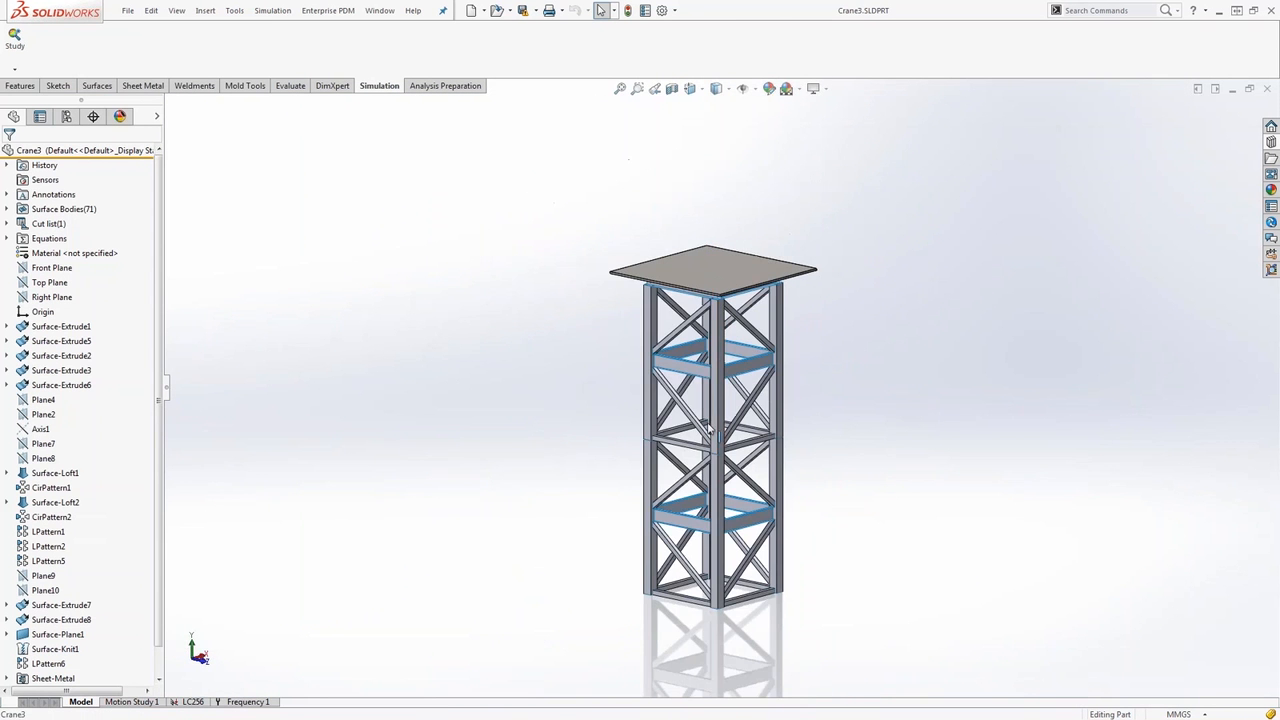
{"action": "scroll", "coordinate": [772, 438], "scroll_direction": "down", "scroll_amount": 1}
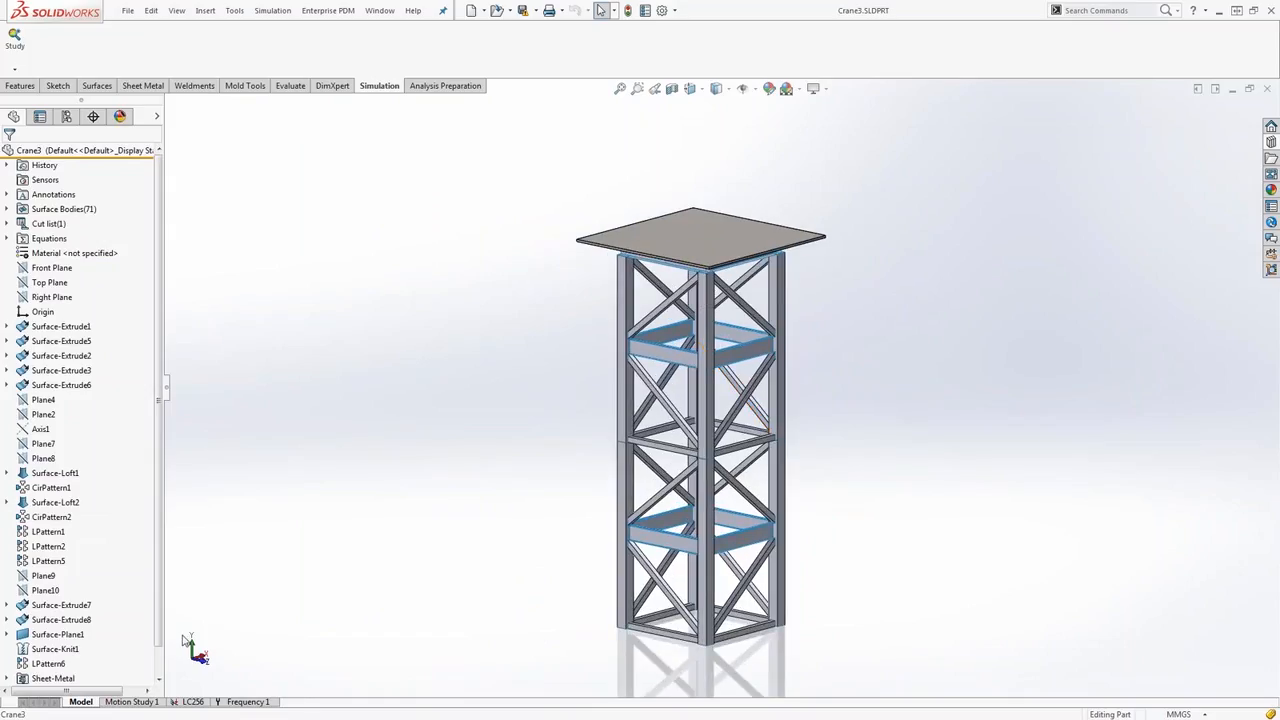
Activate the LC256 study, run it with the expanded solver status shown, and dismiss the solver dialogs.
{"action": "left_click", "coordinate": [193, 701]}
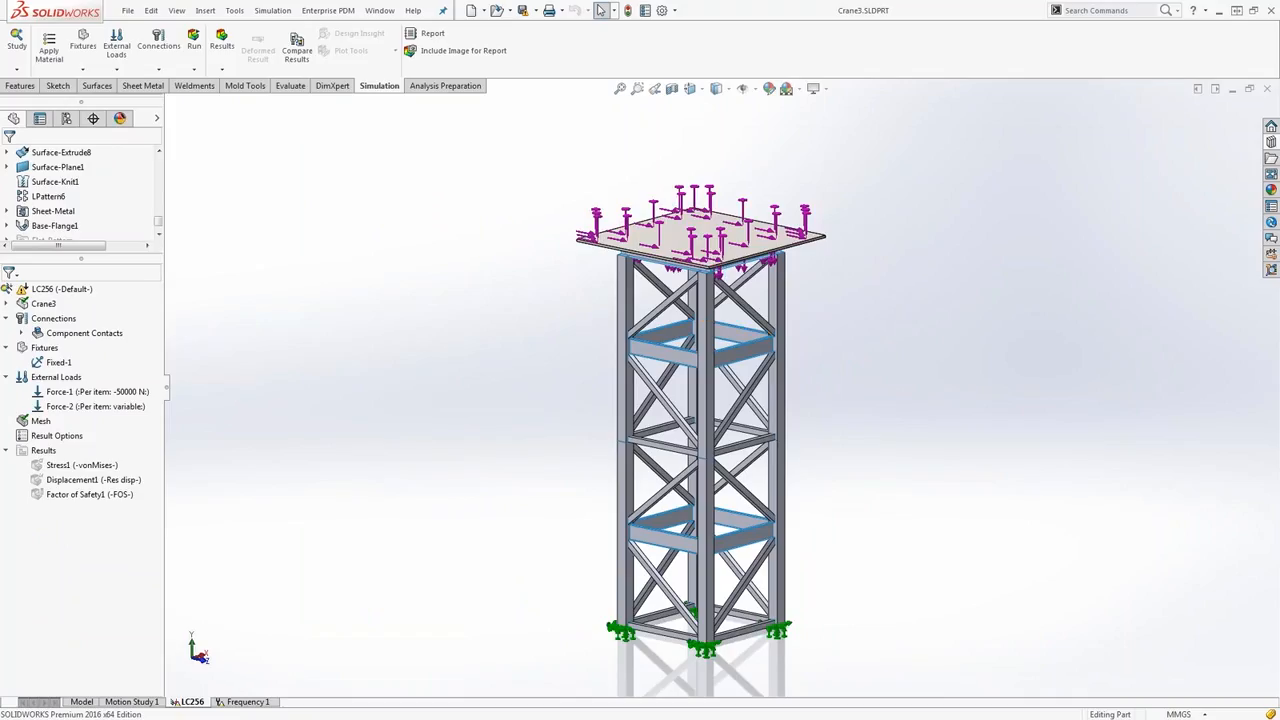
{"action": "right_click", "coordinate": [45, 289]}
{"action": "left_click", "coordinate": [81, 319]}
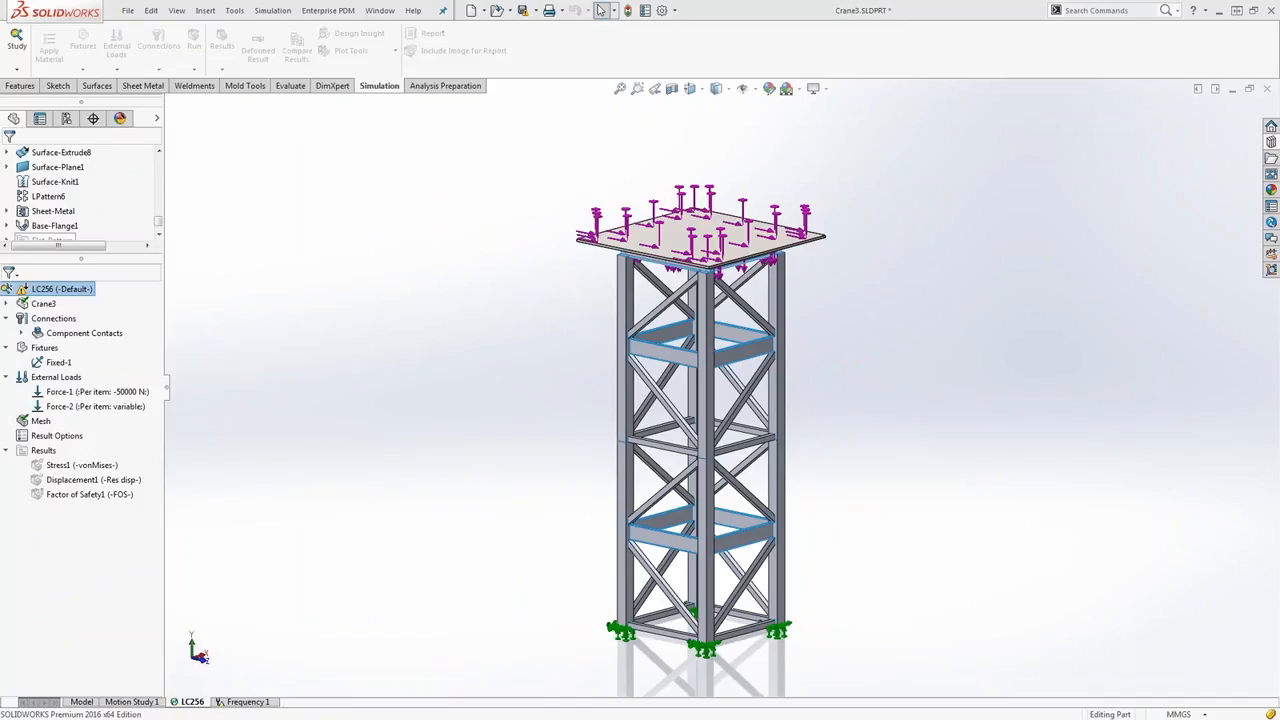
{"action": "left_click_drag", "start_coordinate": [650, 250], "coordinate": [256, 150]}
{"action": "left_click", "coordinate": [360, 257]}
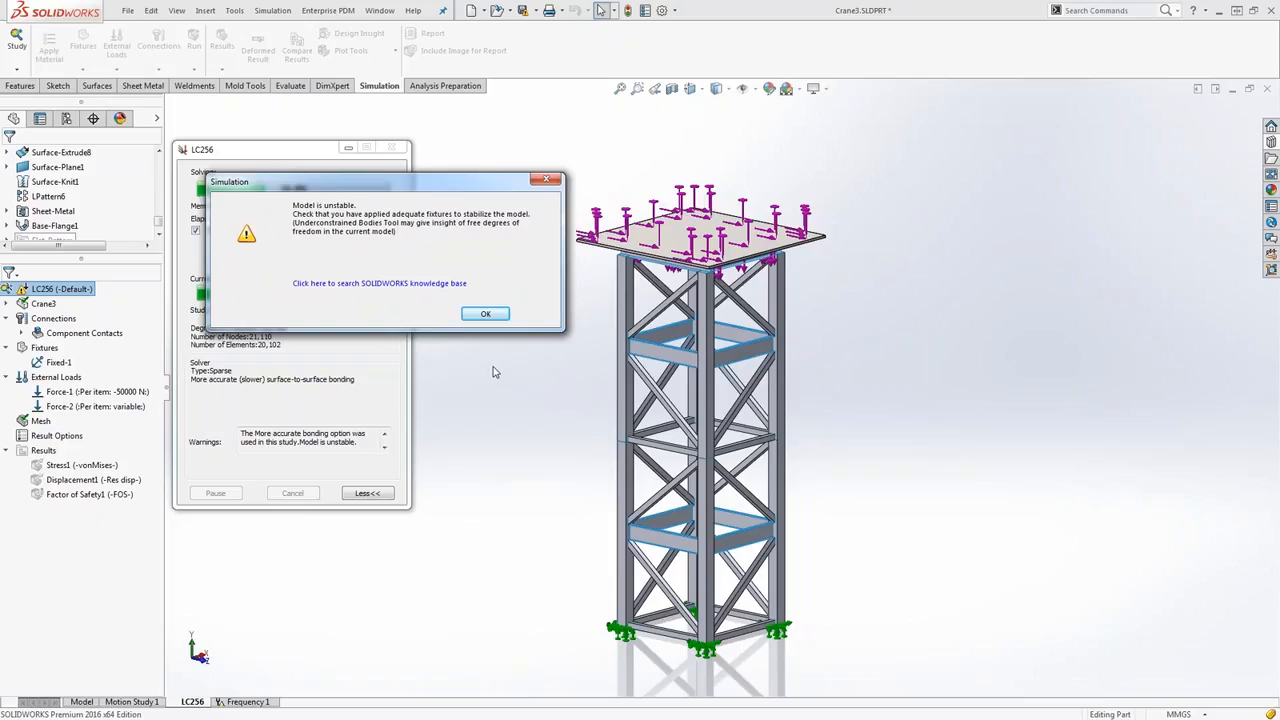
{"action": "left_click", "coordinate": [300, 286]}
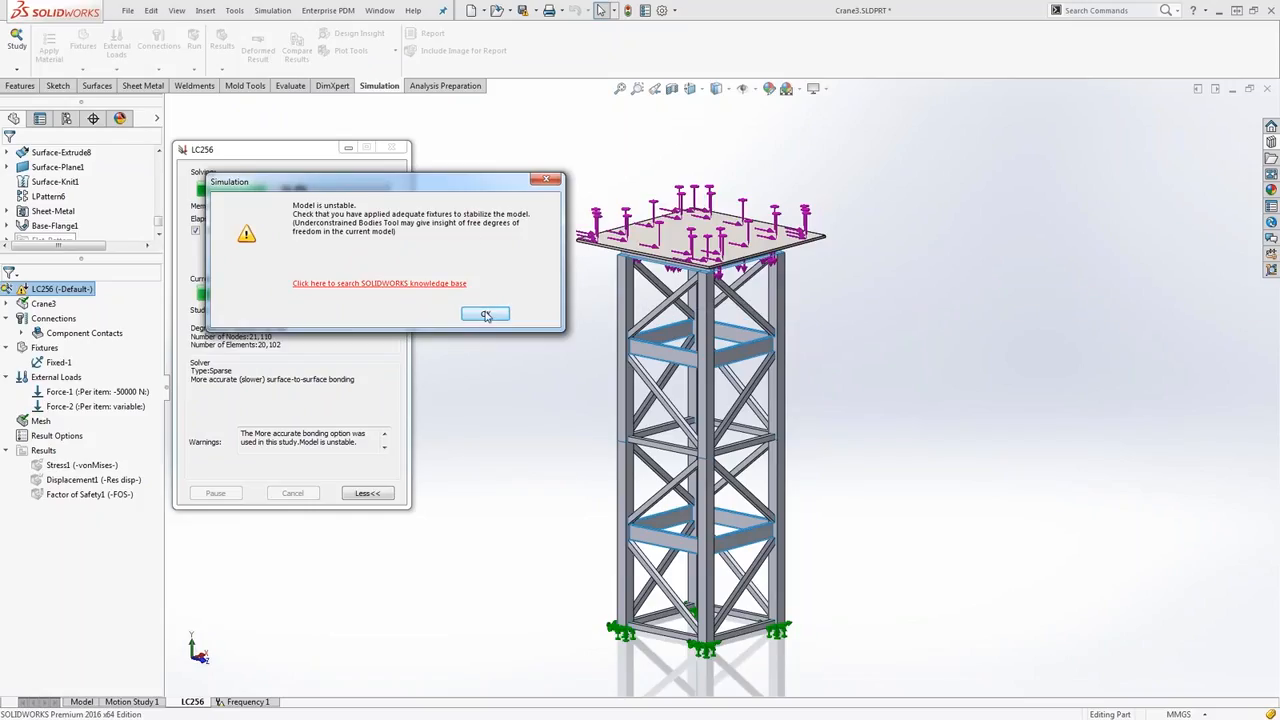
{"action": "left_click", "coordinate": [486, 315]}
{"action": "left_click", "coordinate": [640, 381]}
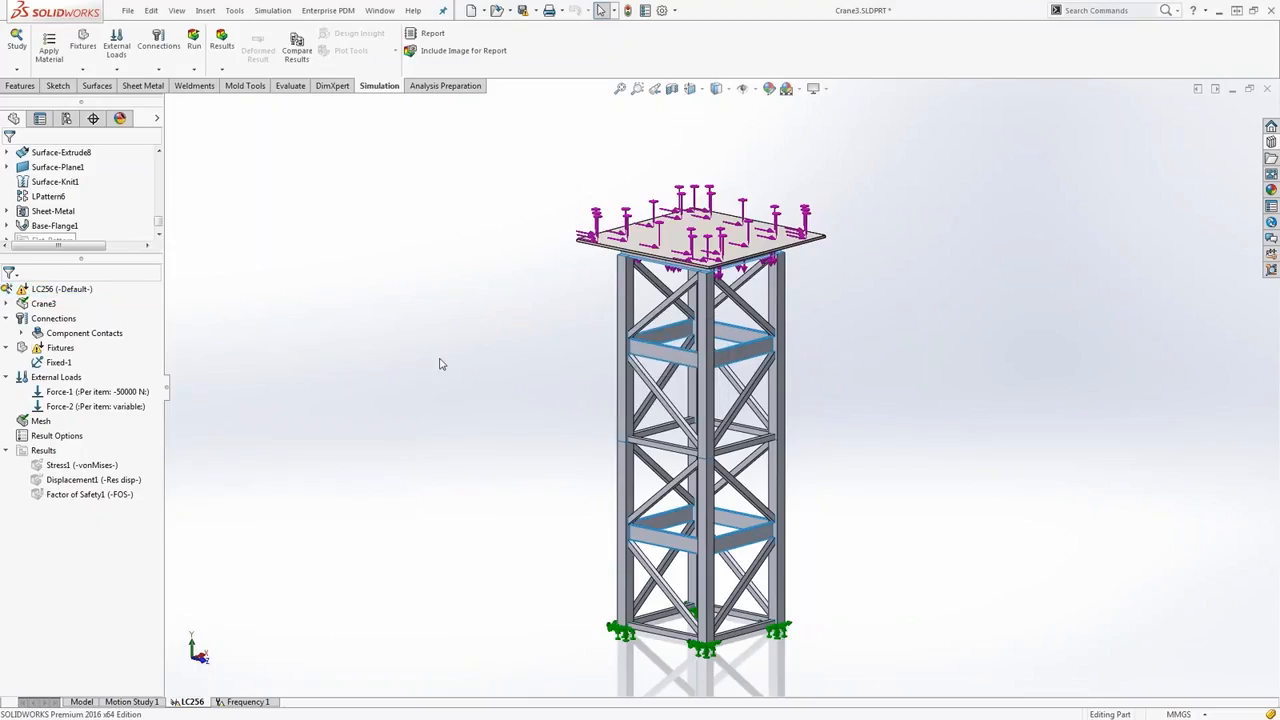
Switch to the saved zoom1 view and examine where the braces meet the leg at the tower's base.
{"action": "scroll", "coordinate": [700, 410], "scroll_direction": "down", "scroll_amount": 3}
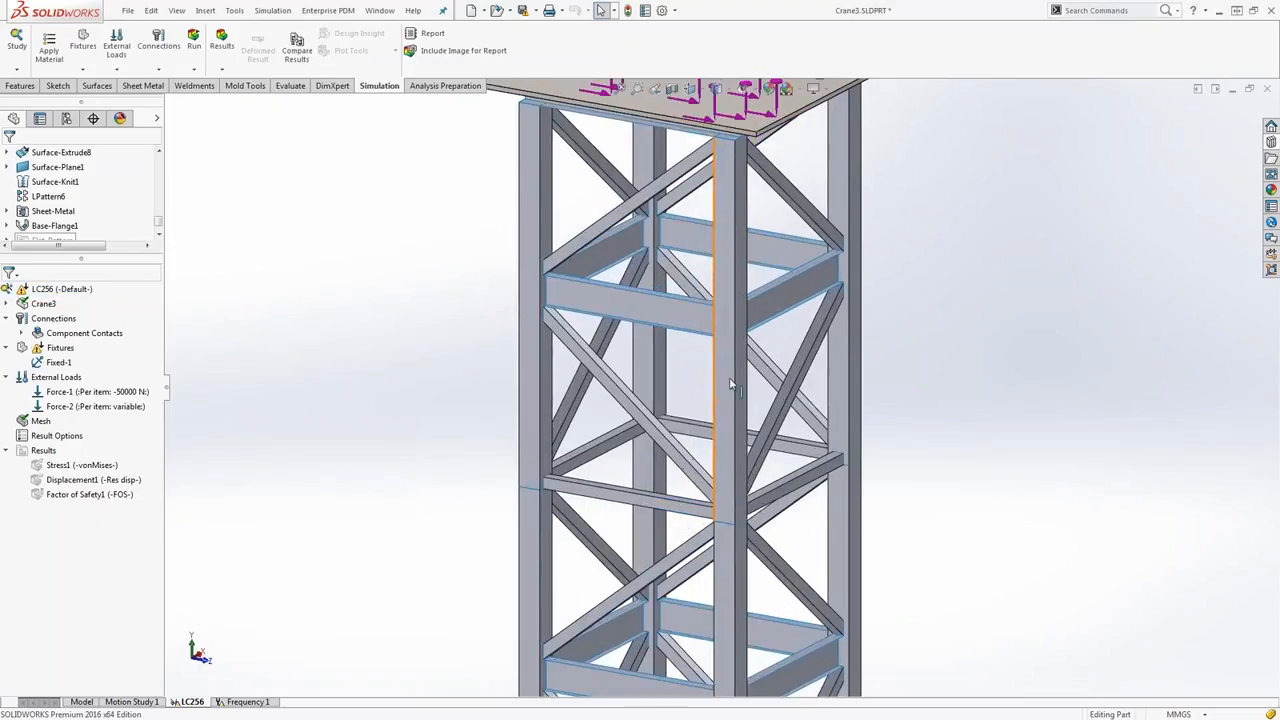
{"action": "key", "text": "space"}
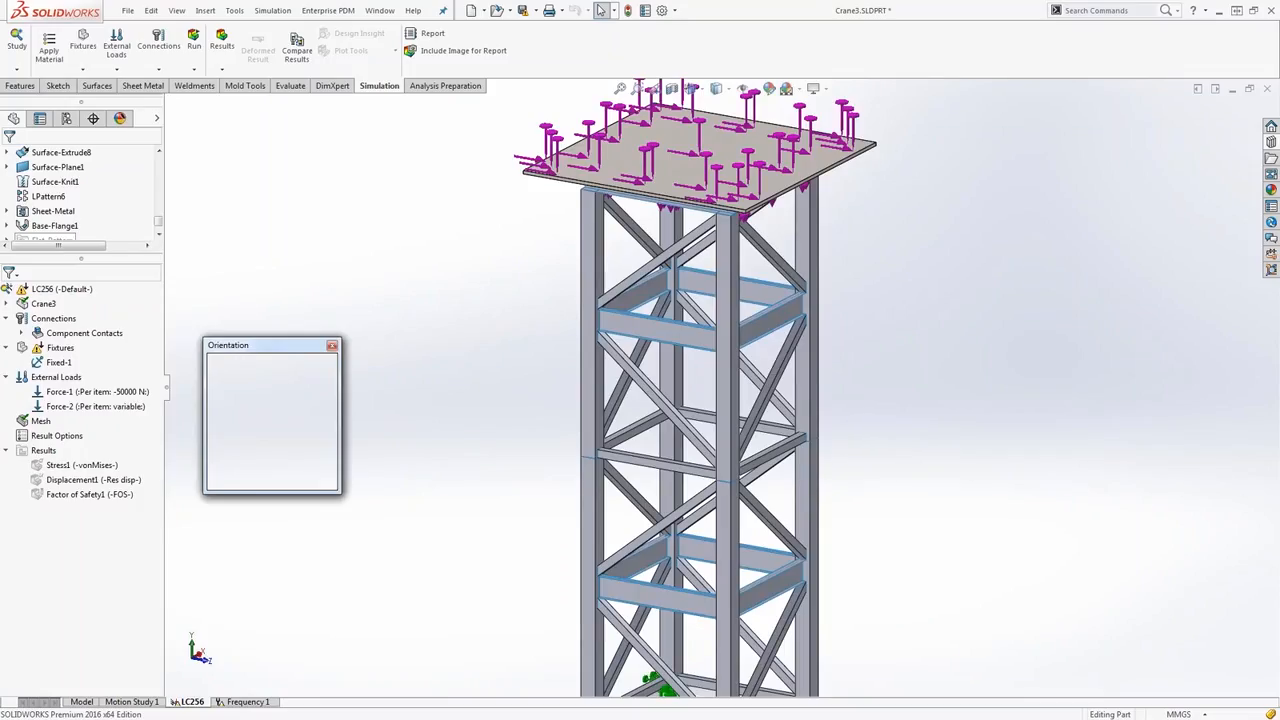
{"action": "mouse_move", "coordinate": [305, 446]}
{"action": "left_click", "coordinate": [260, 447]}
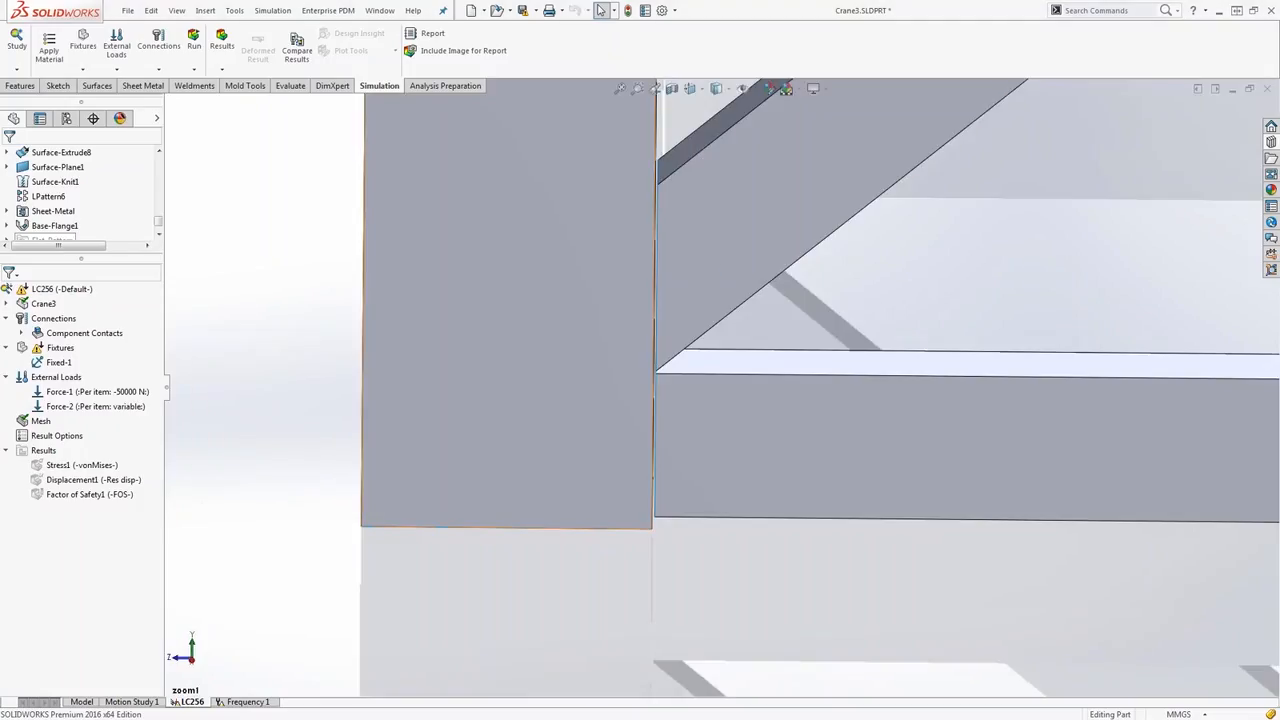
{"action": "scroll", "coordinate": [680, 246], "scroll_direction": "down", "scroll_amount": 2}
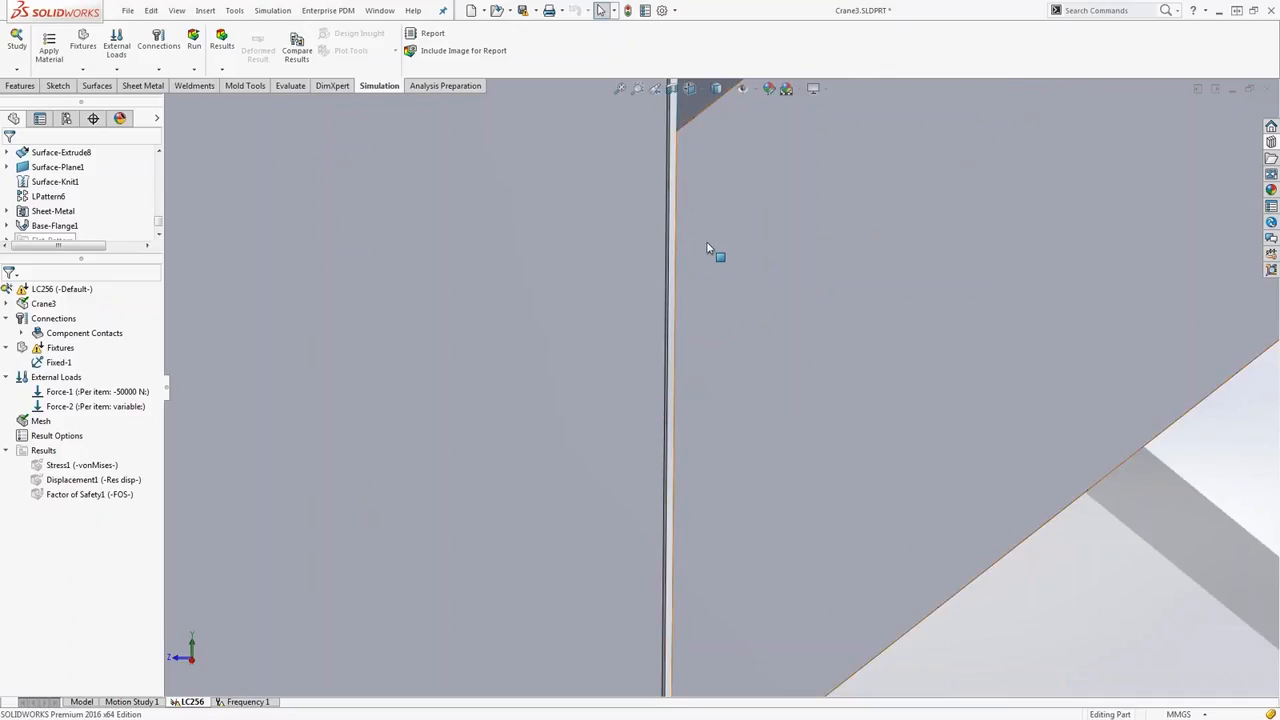
{"action": "scroll", "coordinate": [706, 248], "scroll_direction": "up", "scroll_amount": 1}
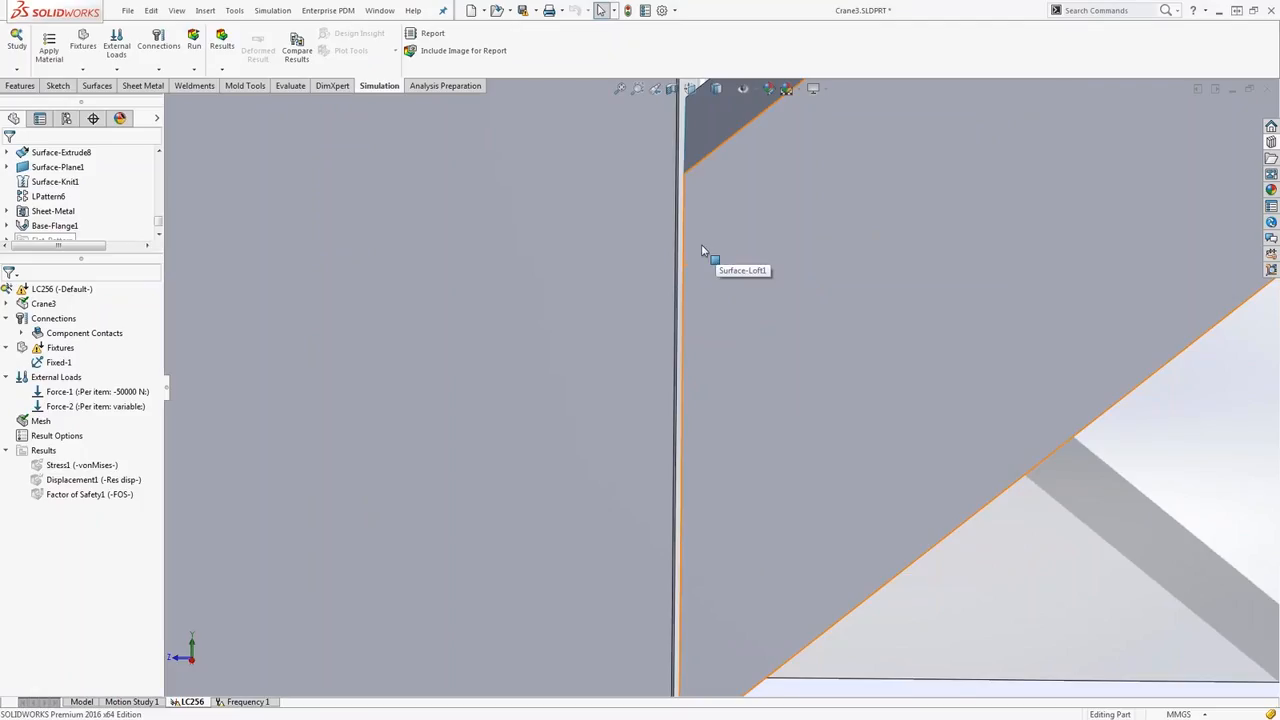
{"action": "scroll", "coordinate": [818, 231], "scroll_direction": "up", "scroll_amount": 6}
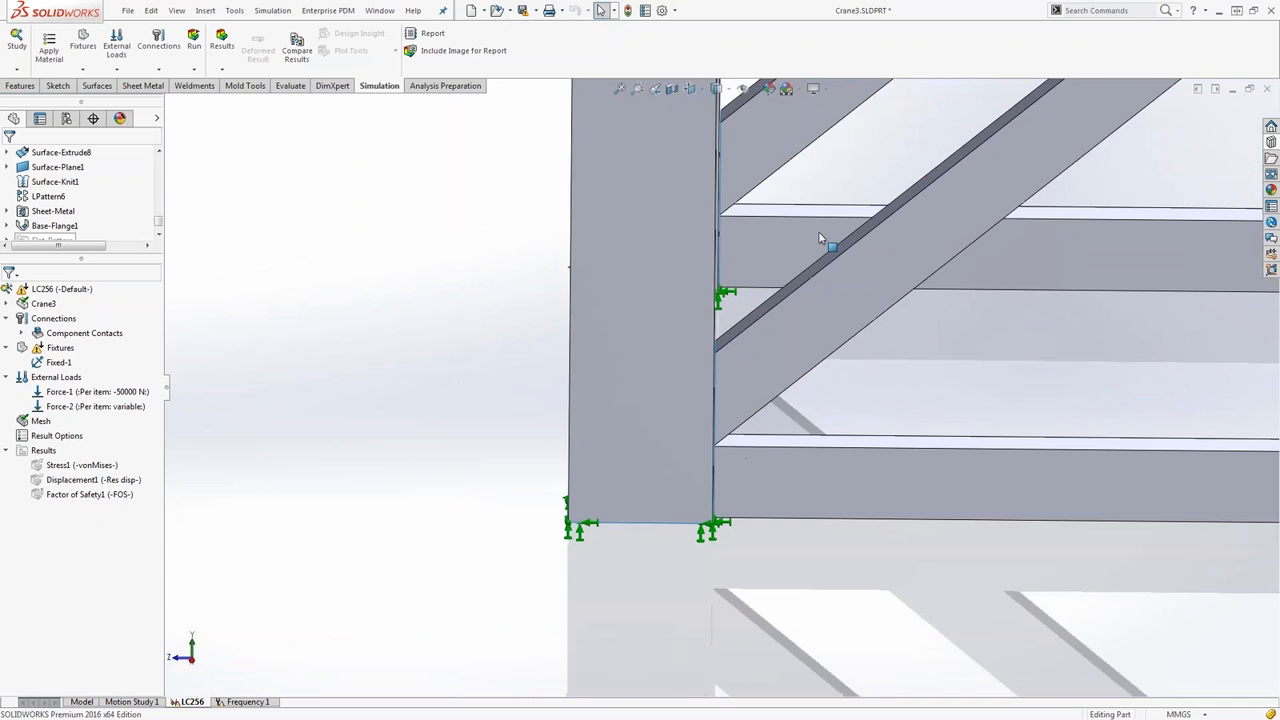
{"action": "scroll", "coordinate": [818, 233], "scroll_direction": "up", "scroll_amount": 10}
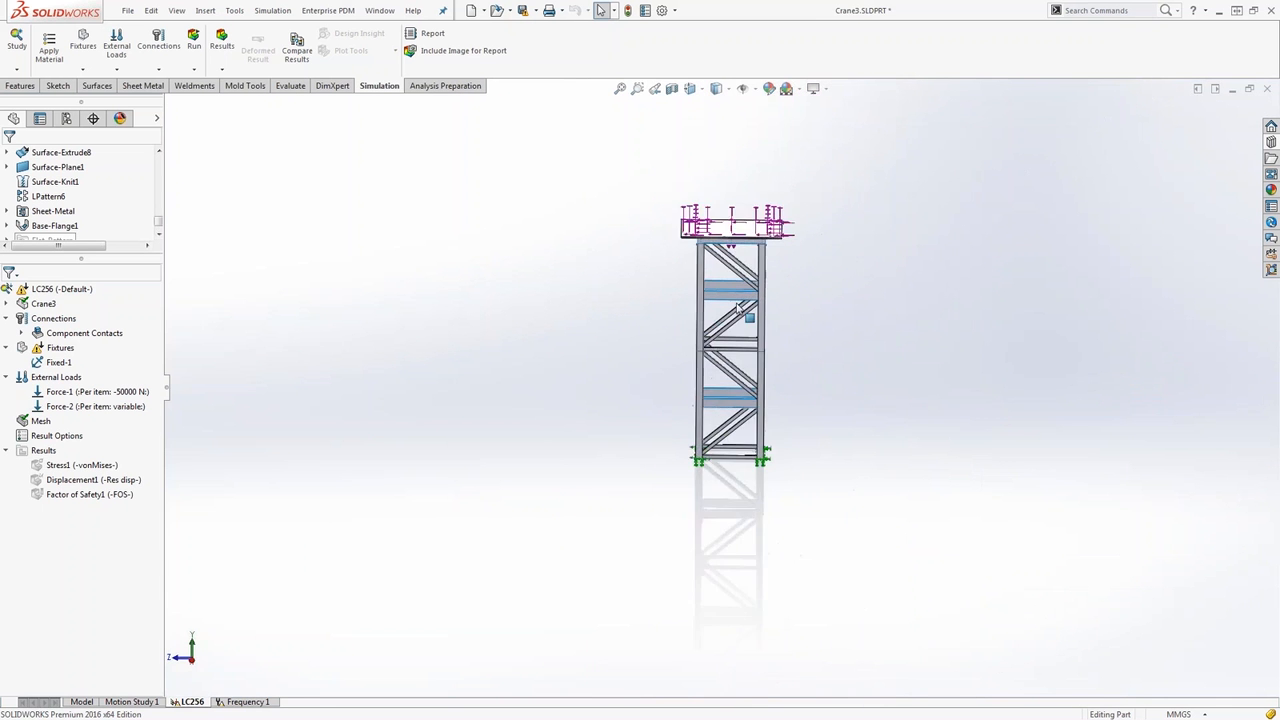
Expand the study's component contacts to check the global contact, and inspect the brace and cross-beam joints at the legs.
{"action": "key", "text": "ctrl+7"}
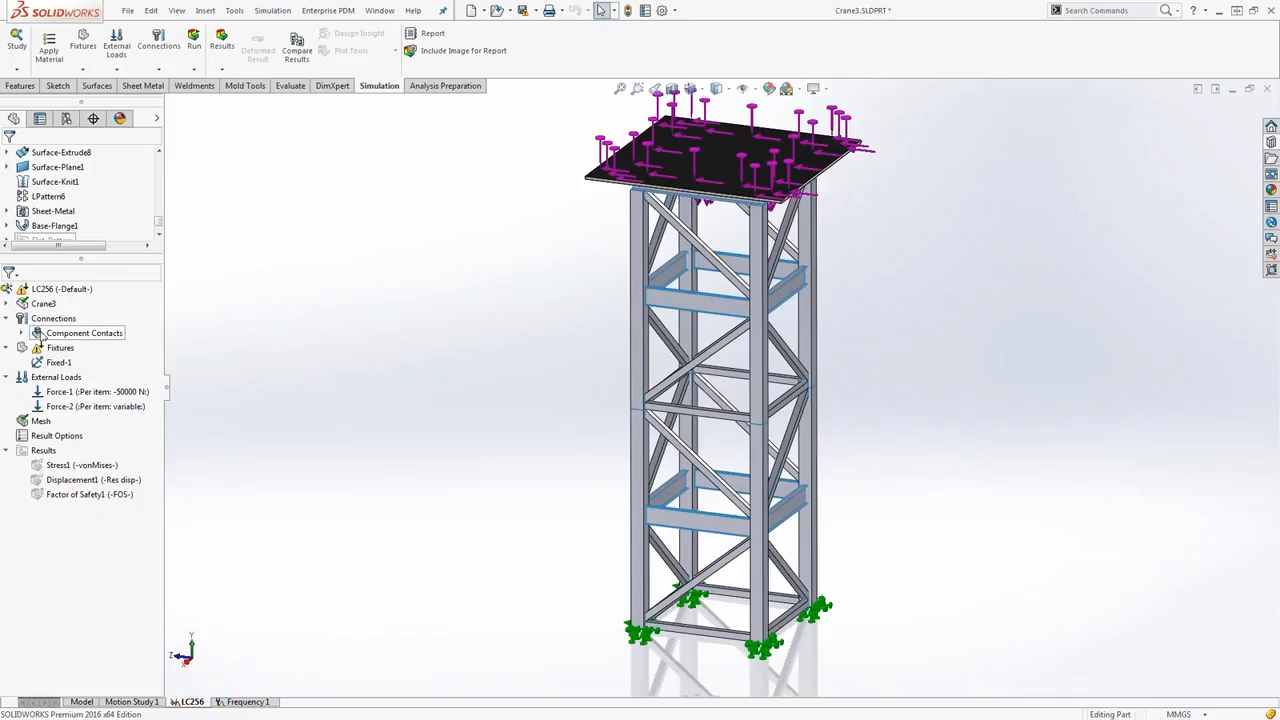
{"action": "scroll", "coordinate": [665, 500], "scroll_direction": "up", "scroll_amount": 8}
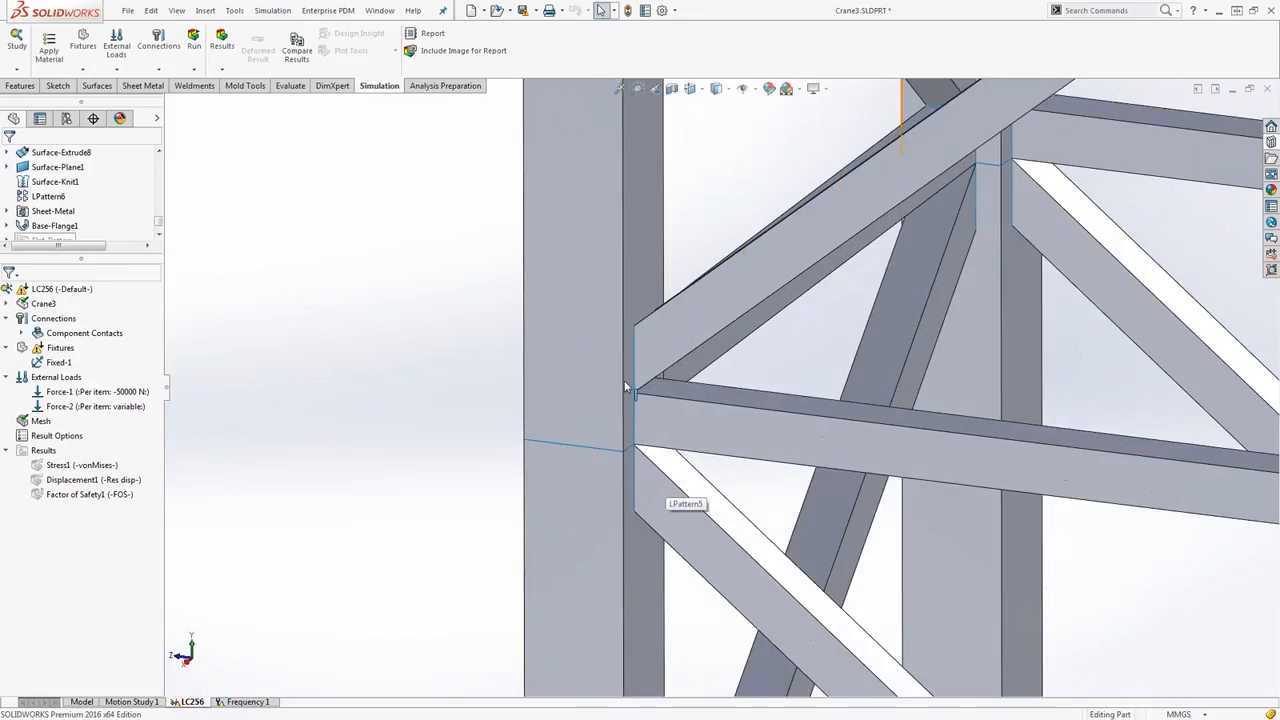
{"action": "left_click", "coordinate": [22, 333]}
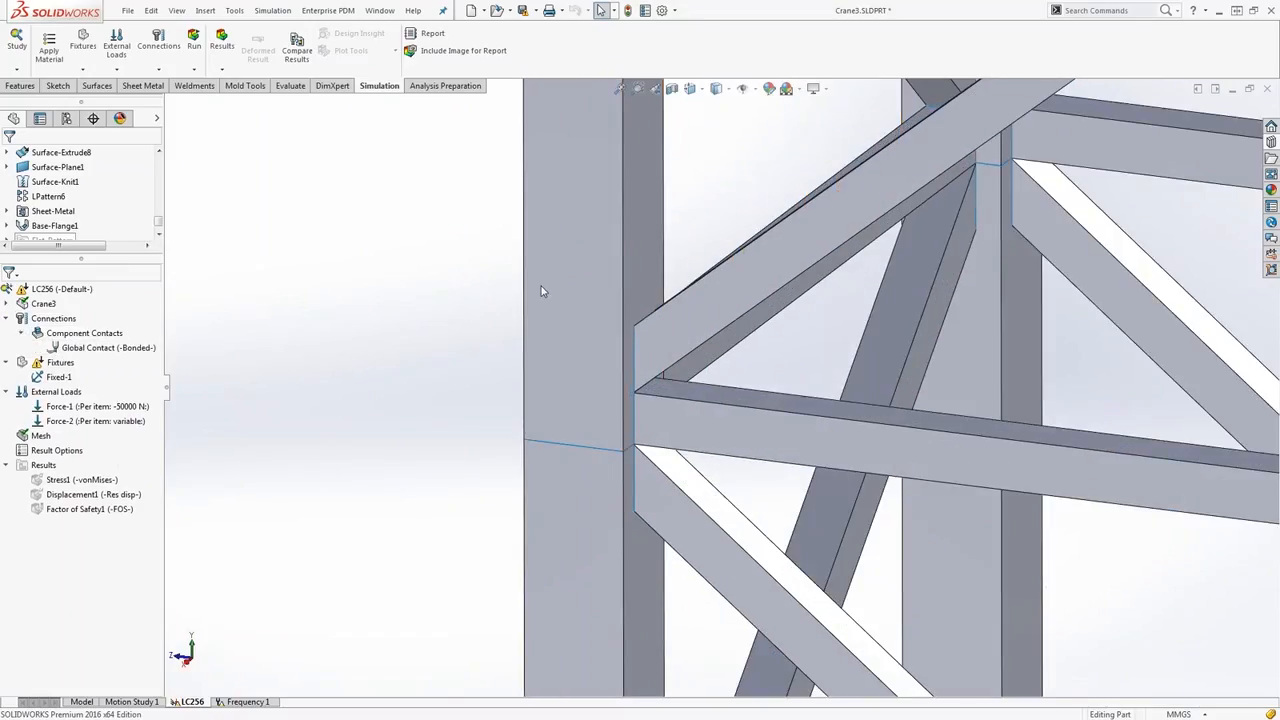
{"action": "scroll", "coordinate": [808, 266], "scroll_direction": "down", "scroll_amount": 8}
{"action": "scroll", "coordinate": [828, 270], "scroll_direction": "down", "scroll_amount": 3}
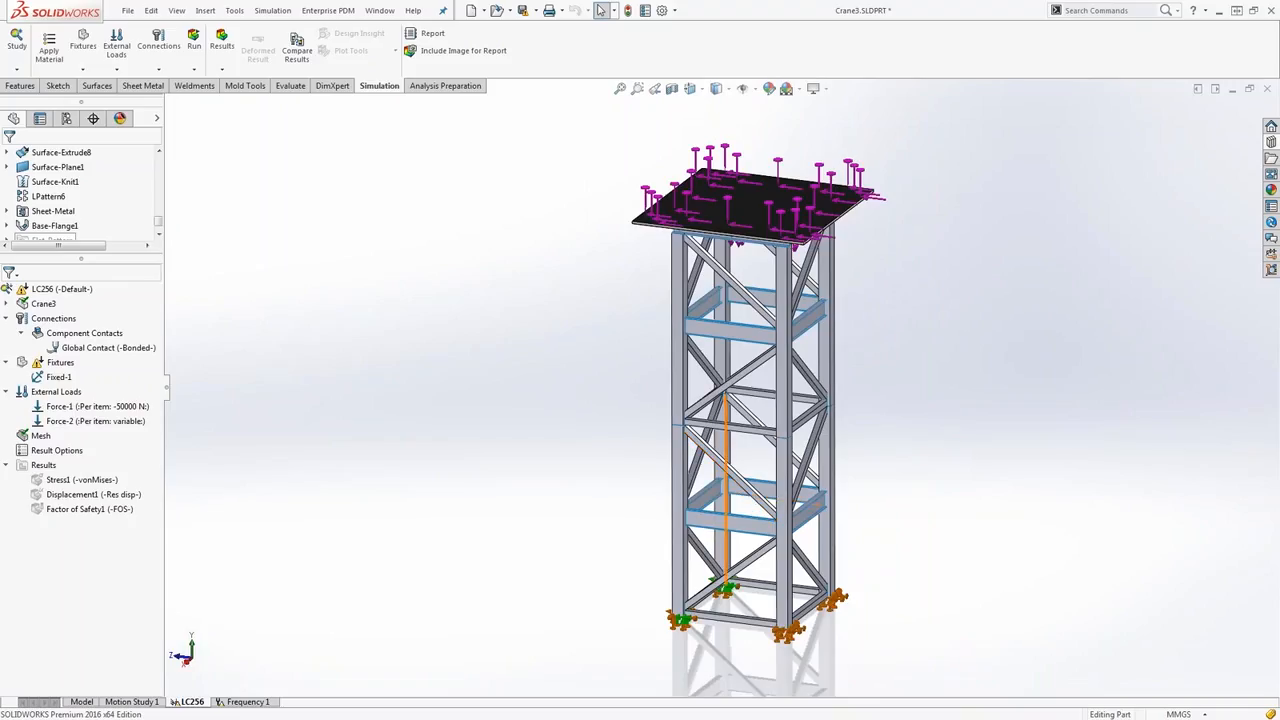
{"action": "scroll", "coordinate": [710, 576], "scroll_direction": "down", "scroll_amount": 5}
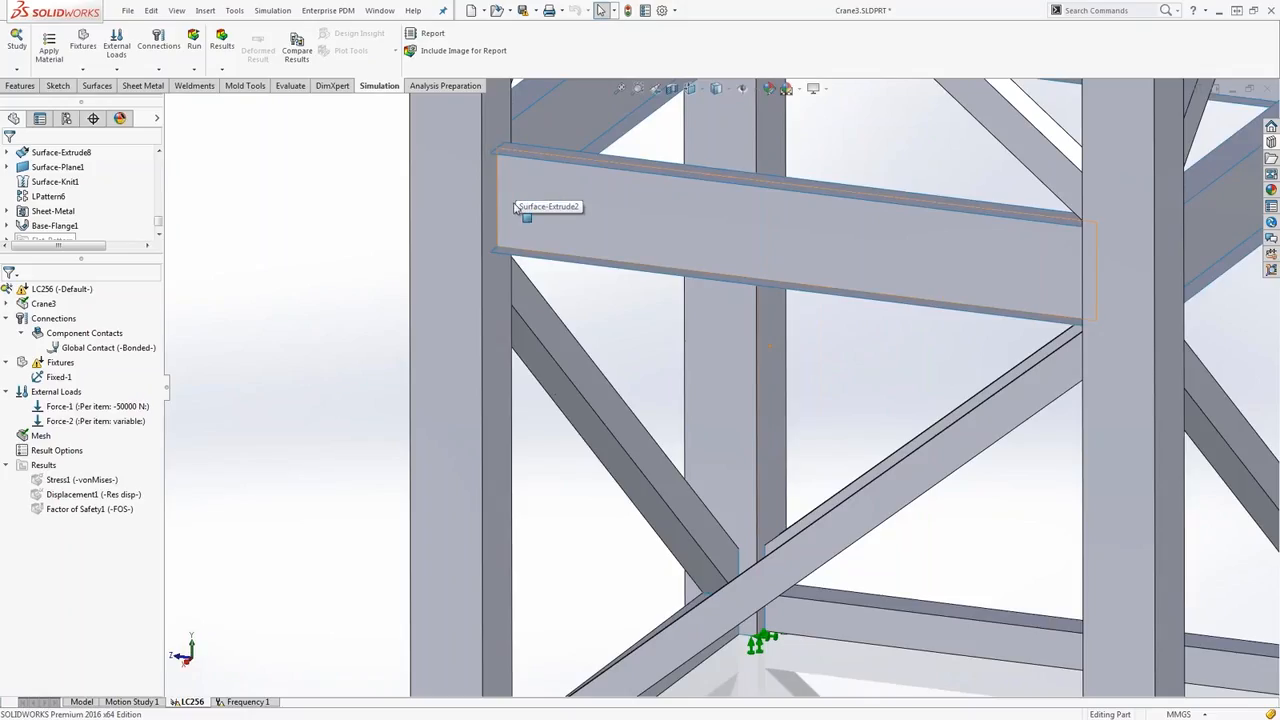
Open the Contact Visualization Plot for the study's connections and look over the transparent tower.
{"action": "right_click", "coordinate": [50, 320]}
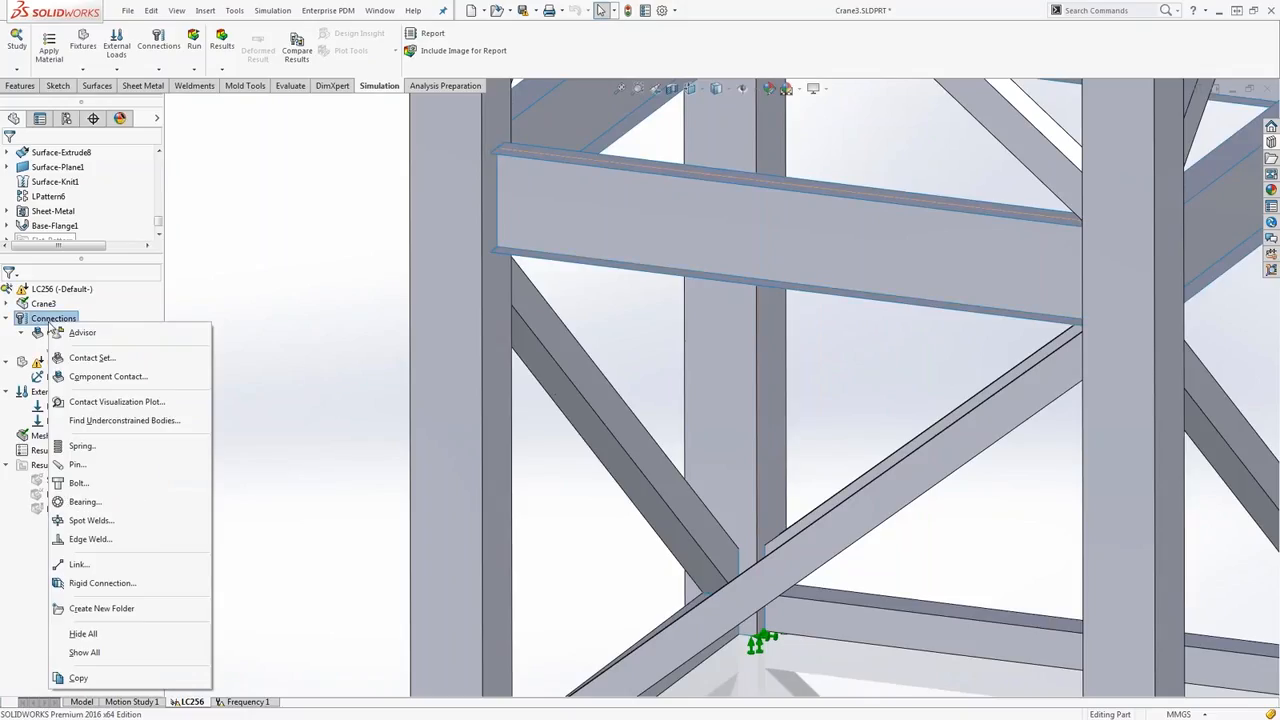
{"action": "left_click", "coordinate": [137, 402]}
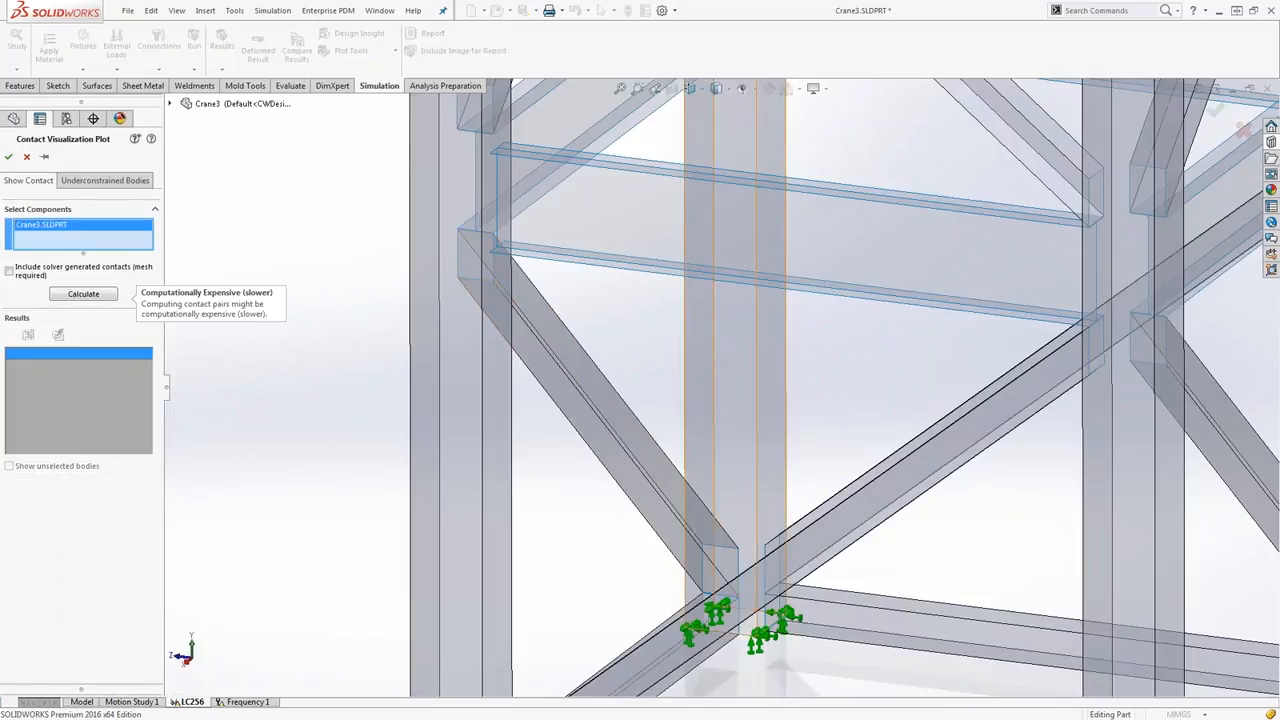
{"action": "scroll", "coordinate": [786, 300], "scroll_direction": "up", "scroll_amount": 10}
{"action": "scroll", "coordinate": [786, 300], "scroll_direction": "down", "scroll_amount": 5}
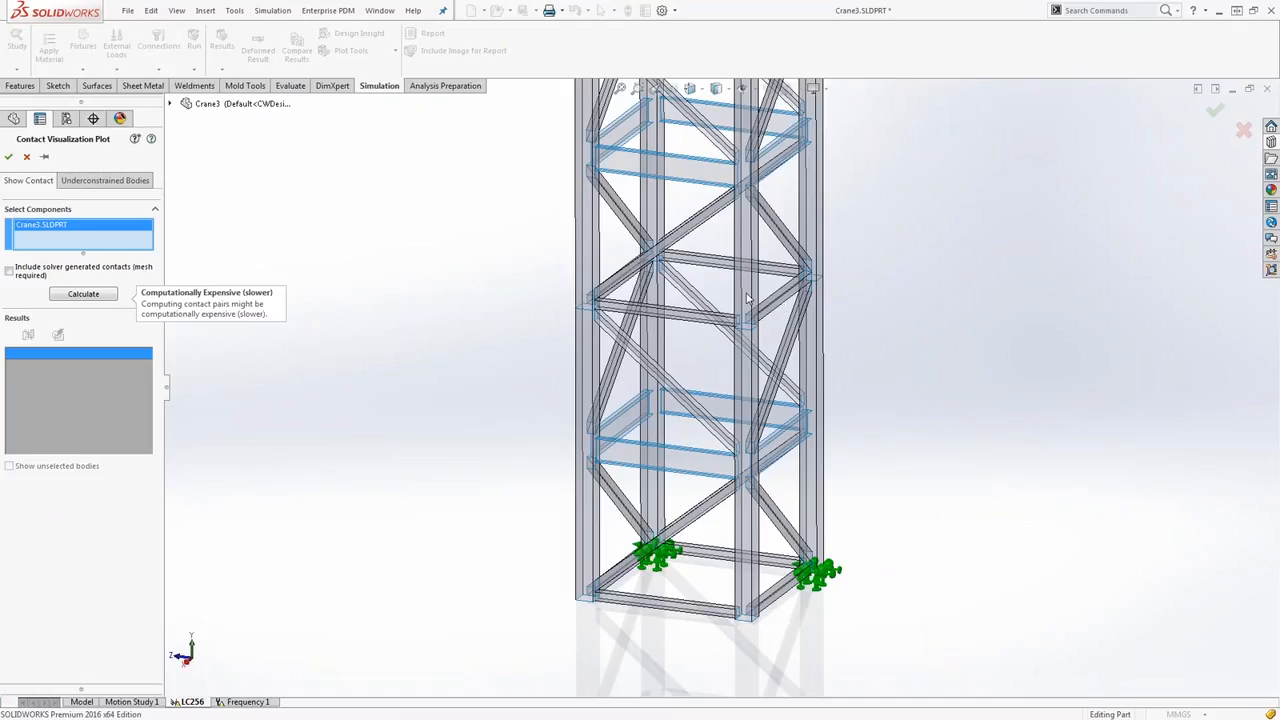
{"action": "scroll", "coordinate": [748, 298], "scroll_direction": "up", "scroll_amount": 2}
{"action": "scroll", "coordinate": [748, 200], "scroll_direction": "down", "scroll_amount": 2}
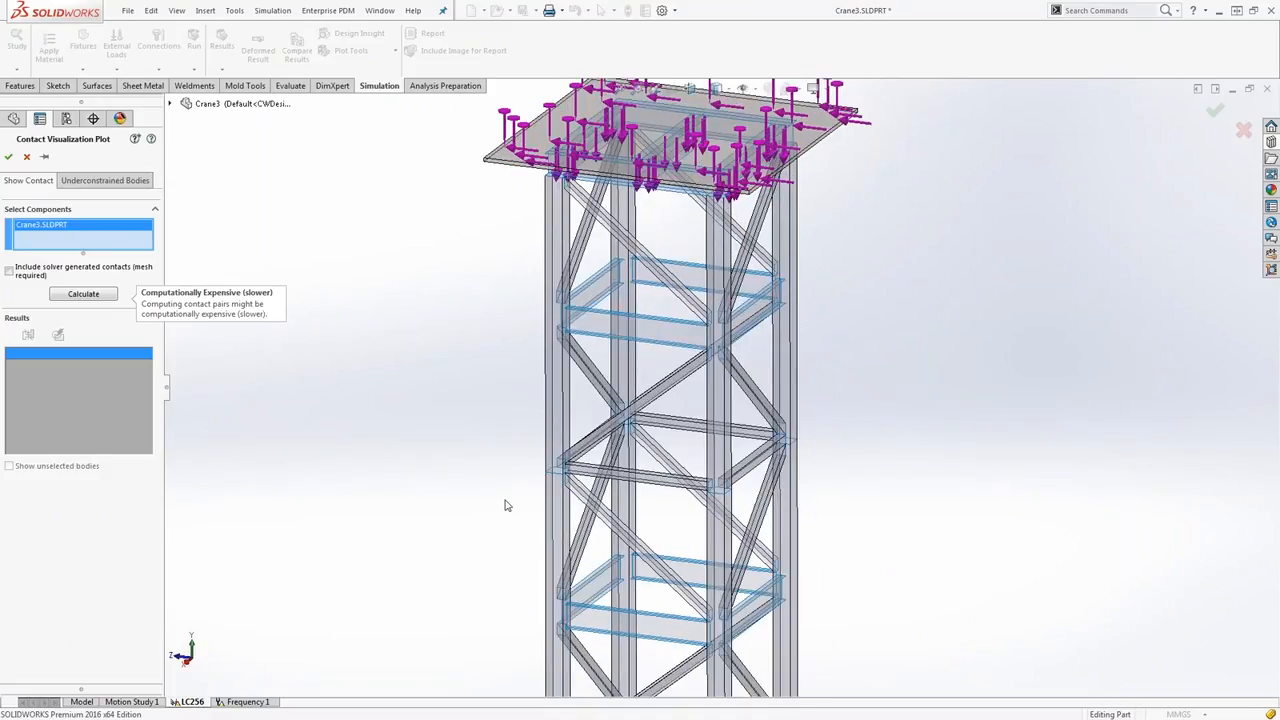
Calculate the underconstrained bodies analysis for the whole tower, expanding the solver status details.
{"action": "left_click", "coordinate": [100, 182]}
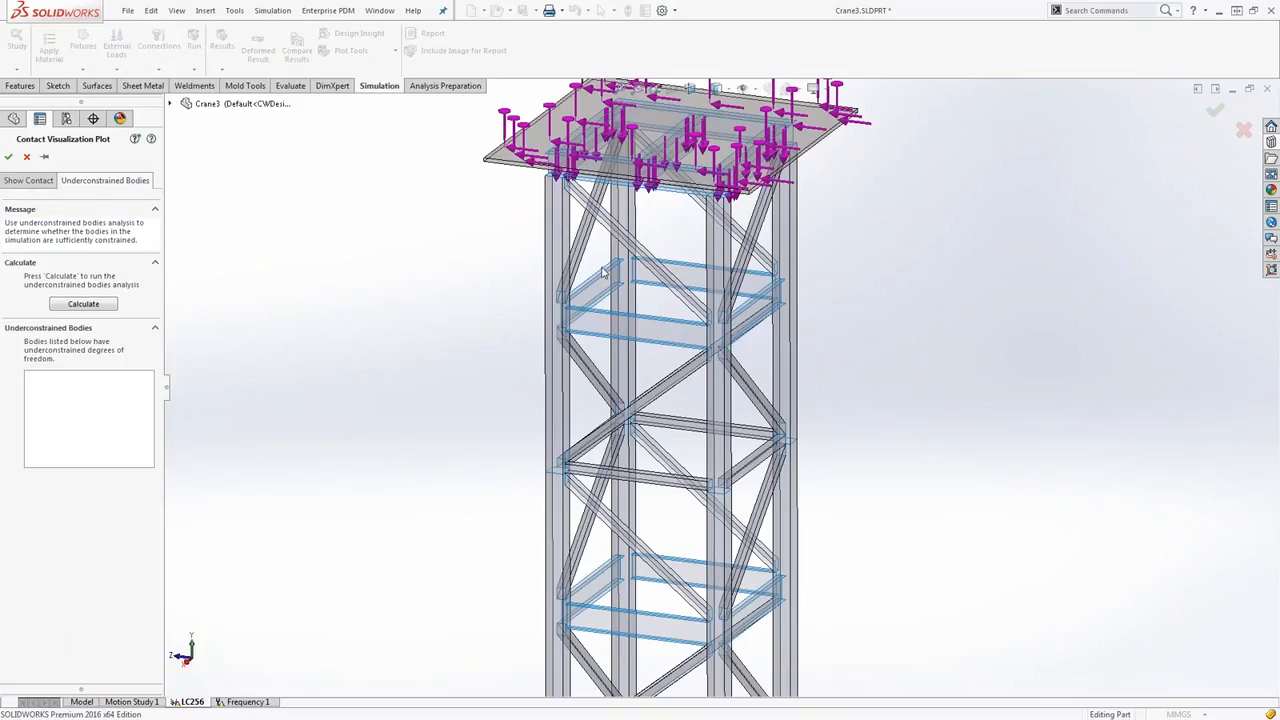
{"action": "key", "text": "f"}
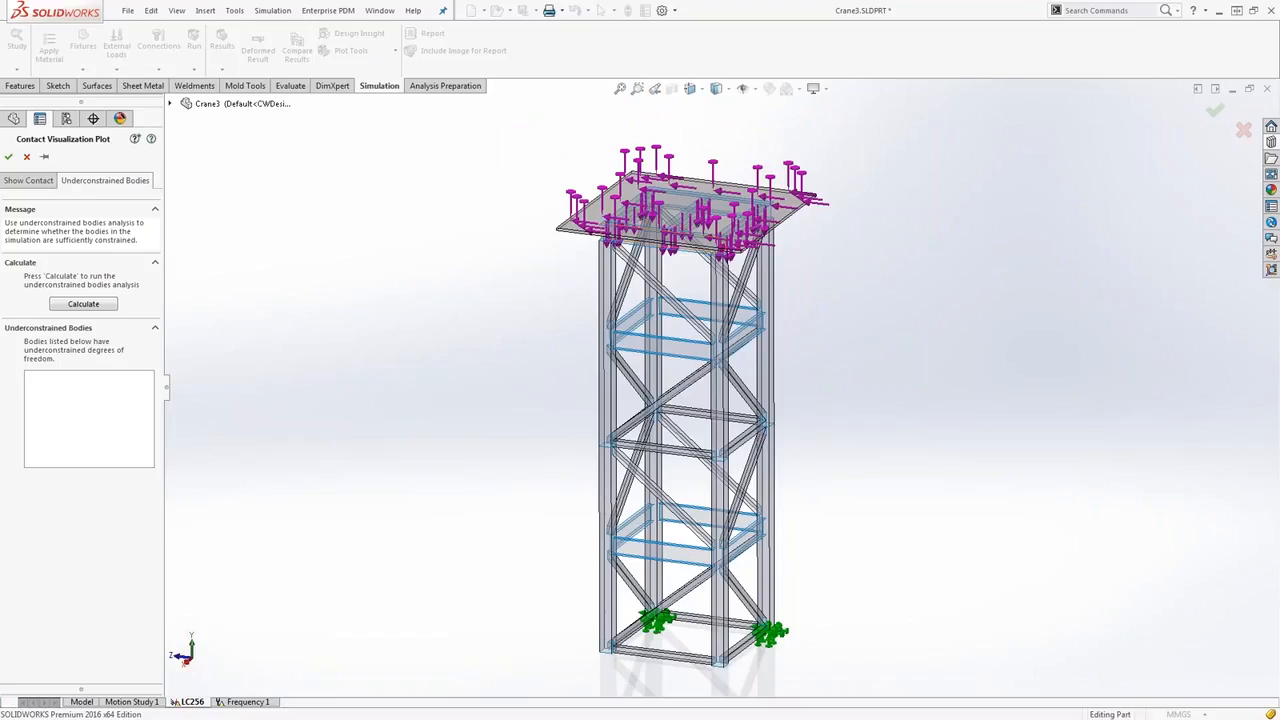
{"action": "left_click", "coordinate": [84, 304]}
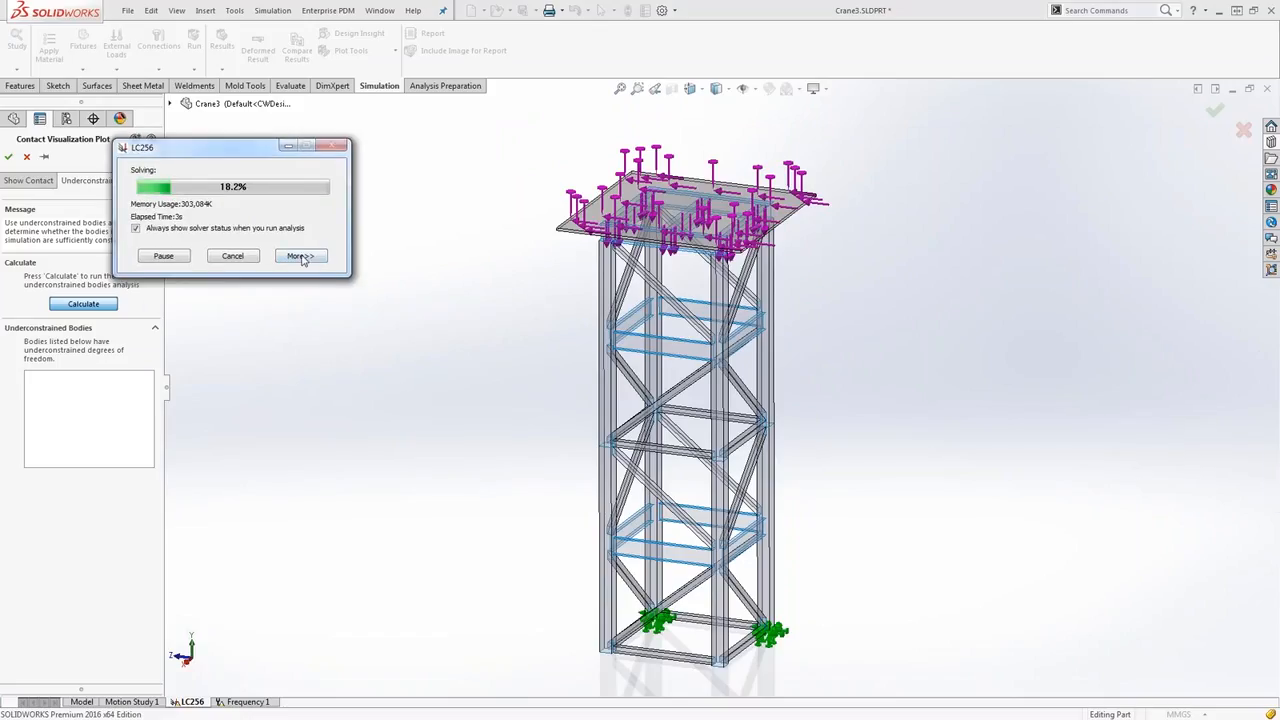
{"action": "left_click", "coordinate": [300, 257]}
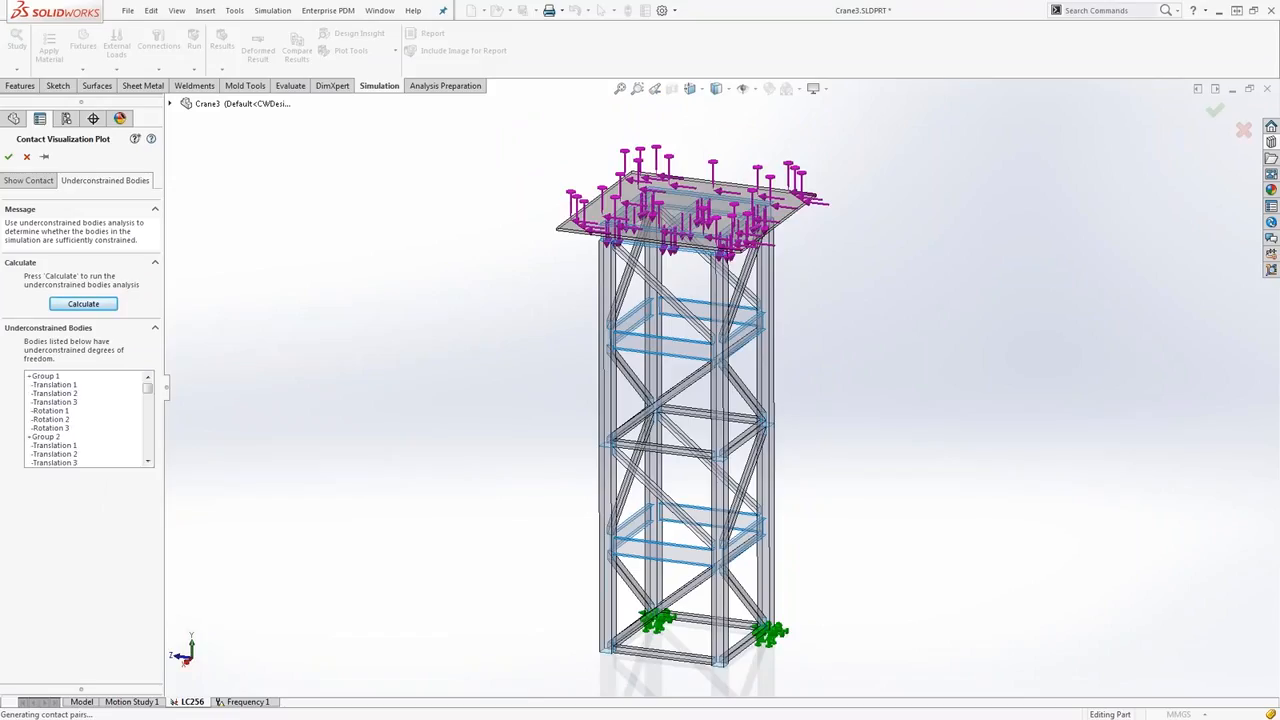
Examine the Group 1 cross beam's free motions, including Translation 1, Translation 2 and Rotation 3, up close.
{"action": "left_click", "coordinate": [53, 378]}
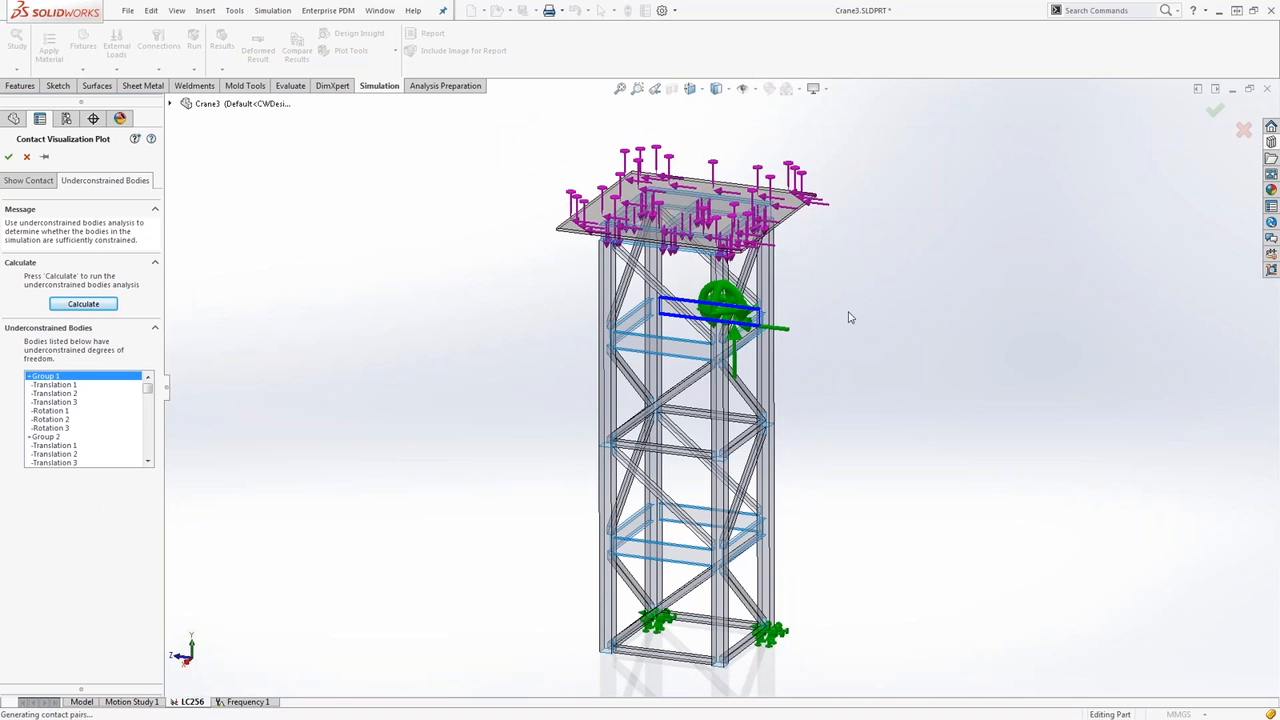
{"action": "middle_click_drag", "start_coordinate": [805, 313], "coordinate": [655, 272]}
{"action": "scroll", "coordinate": [699, 362], "scroll_direction": "down", "scroll_amount": 6}
{"action": "scroll", "coordinate": [620, 293], "scroll_direction": "down", "scroll_amount": 1}
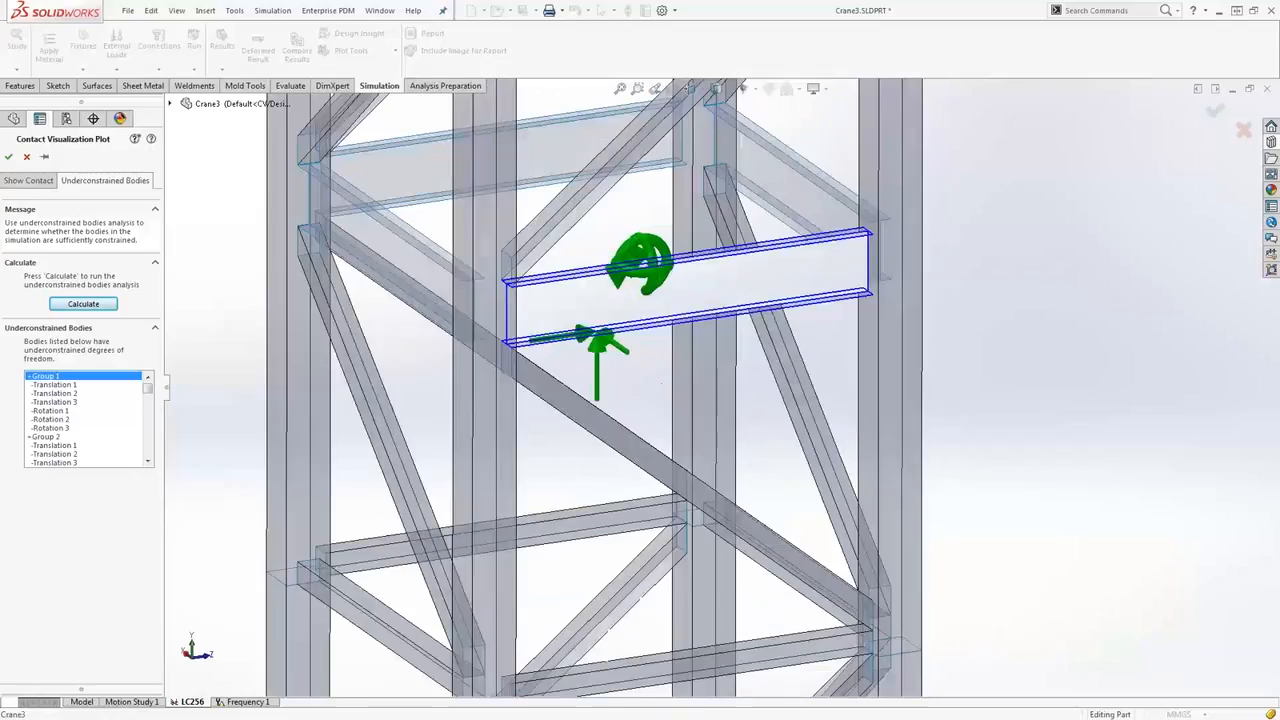
{"action": "left_click", "coordinate": [54, 385]}
{"action": "key", "text": "Down"}
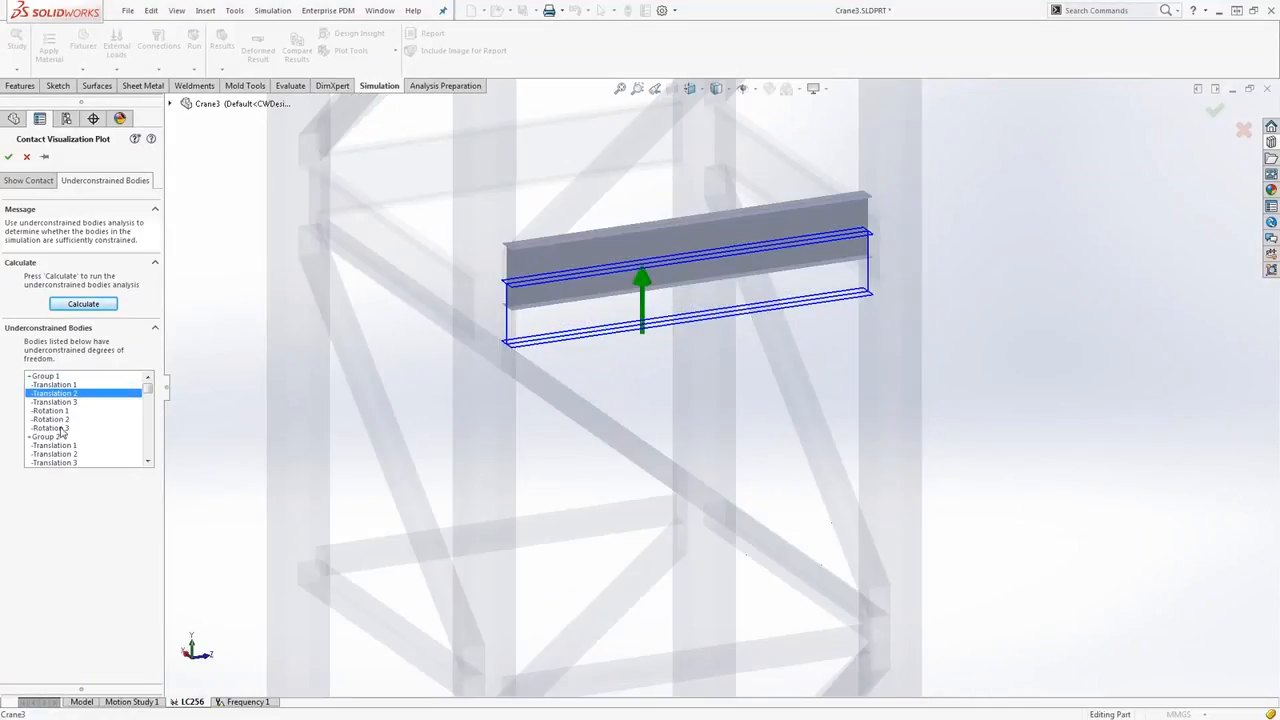
{"action": "left_click", "coordinate": [58, 428]}
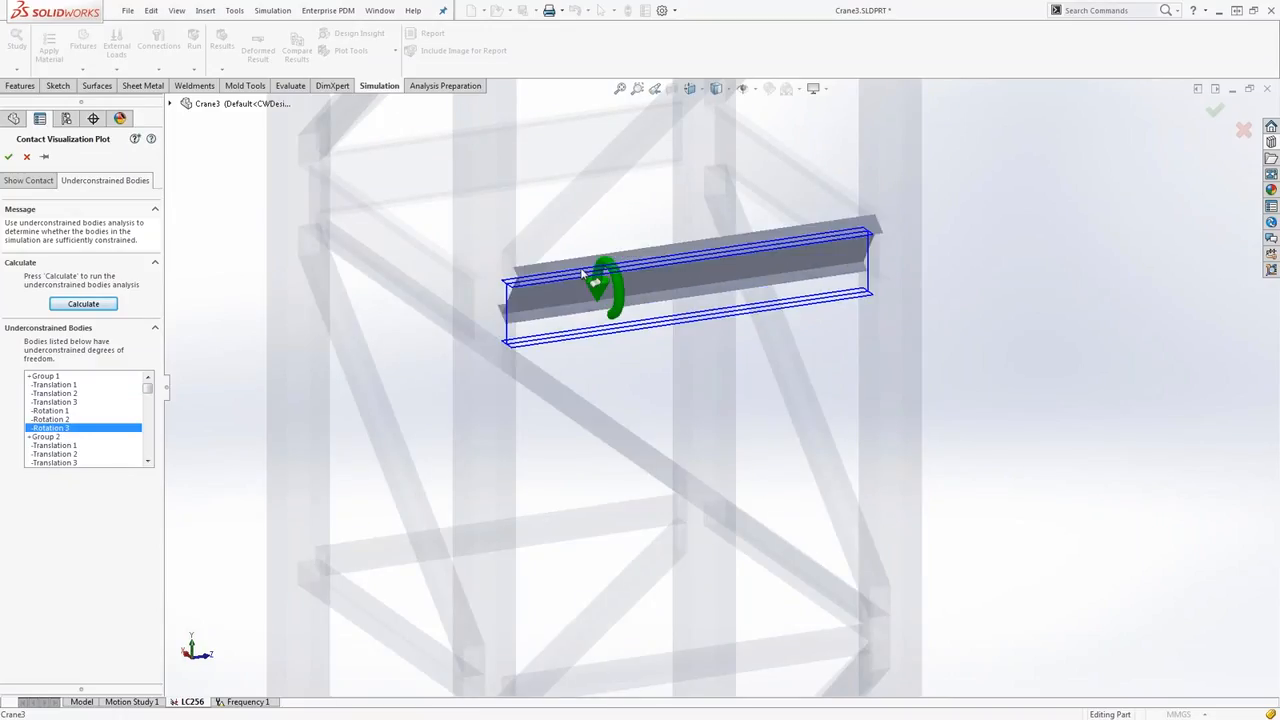
Go through the rest of the underconstrained bodies list, show Body 32's free motions, and close the Contact Visualization Plot.
{"action": "scroll", "coordinate": [676, 268], "scroll_direction": "up", "scroll_amount": 3}
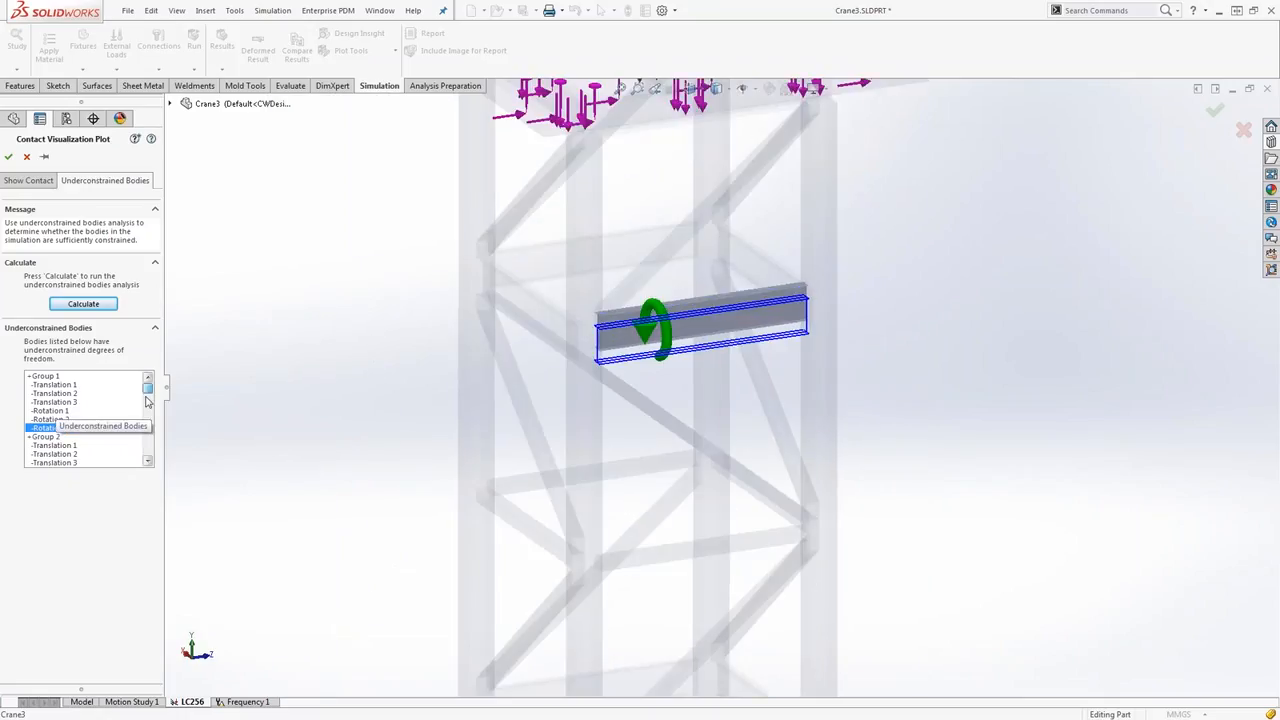
{"action": "left_click_drag", "start_coordinate": [148, 392], "coordinate": [145, 456]}
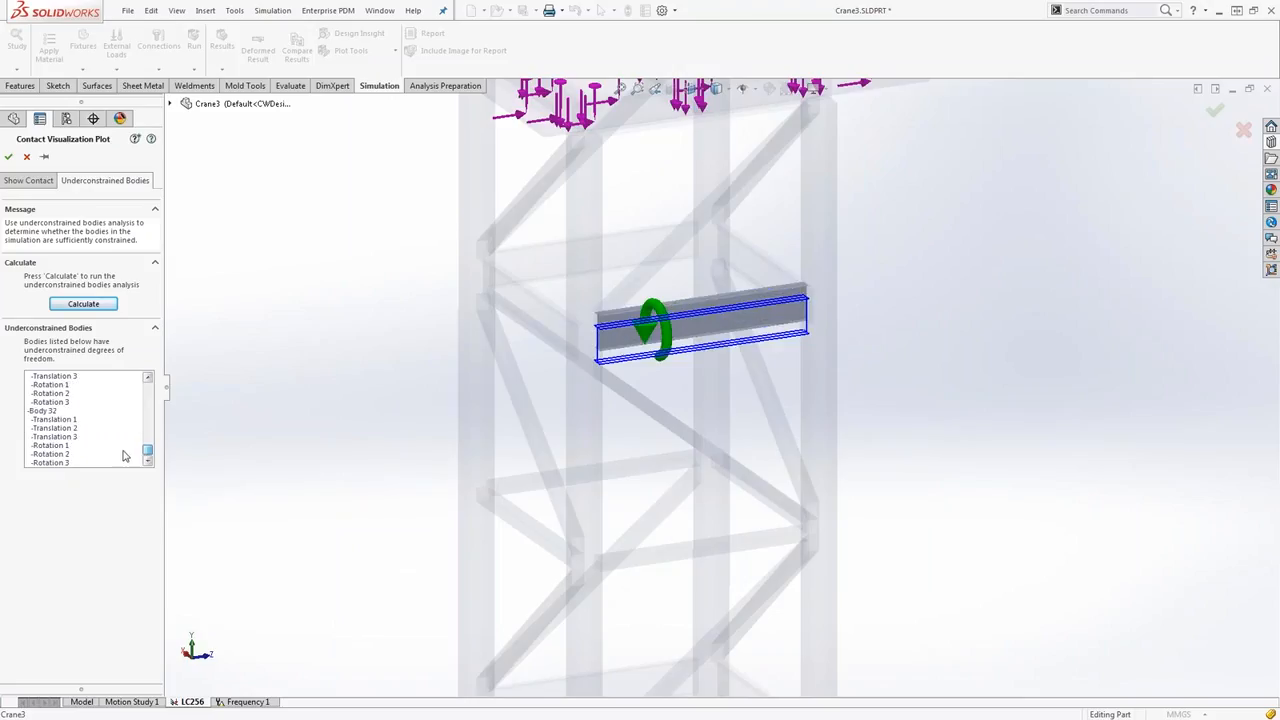
{"action": "left_click", "coordinate": [62, 411]}
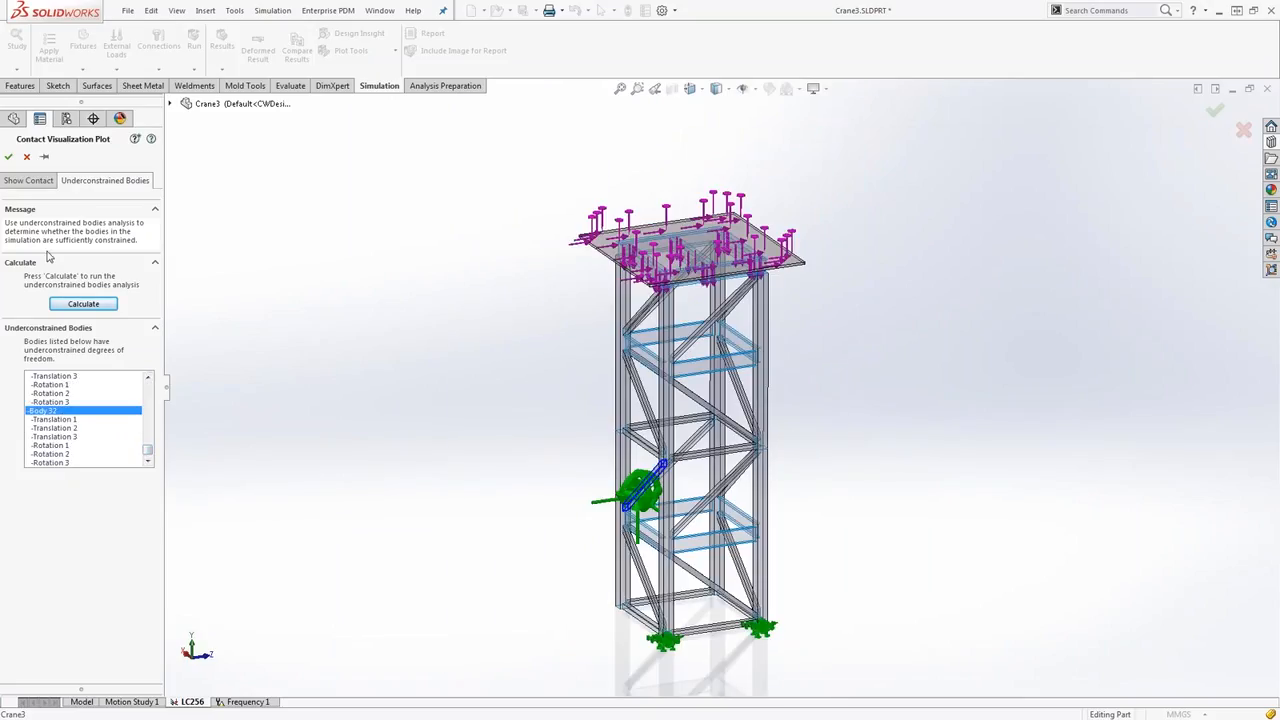
{"action": "left_click", "coordinate": [27, 158]}
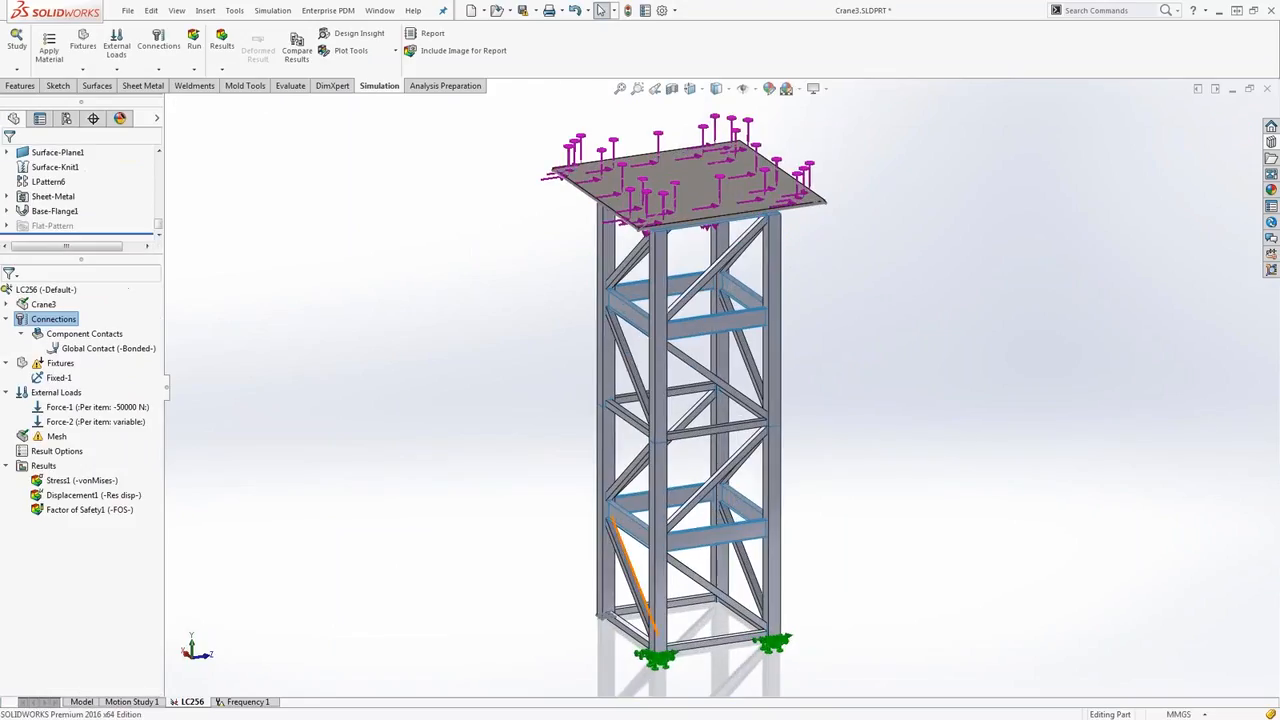
Examine up close where the diagonal braces and cross beams meet the tower legs, checking for gaps at the joints.
{"action": "scroll", "coordinate": [630, 560], "scroll_direction": "down", "scroll_amount": 2}
{"action": "scroll", "coordinate": [731, 373], "scroll_direction": "up", "scroll_amount": 3}
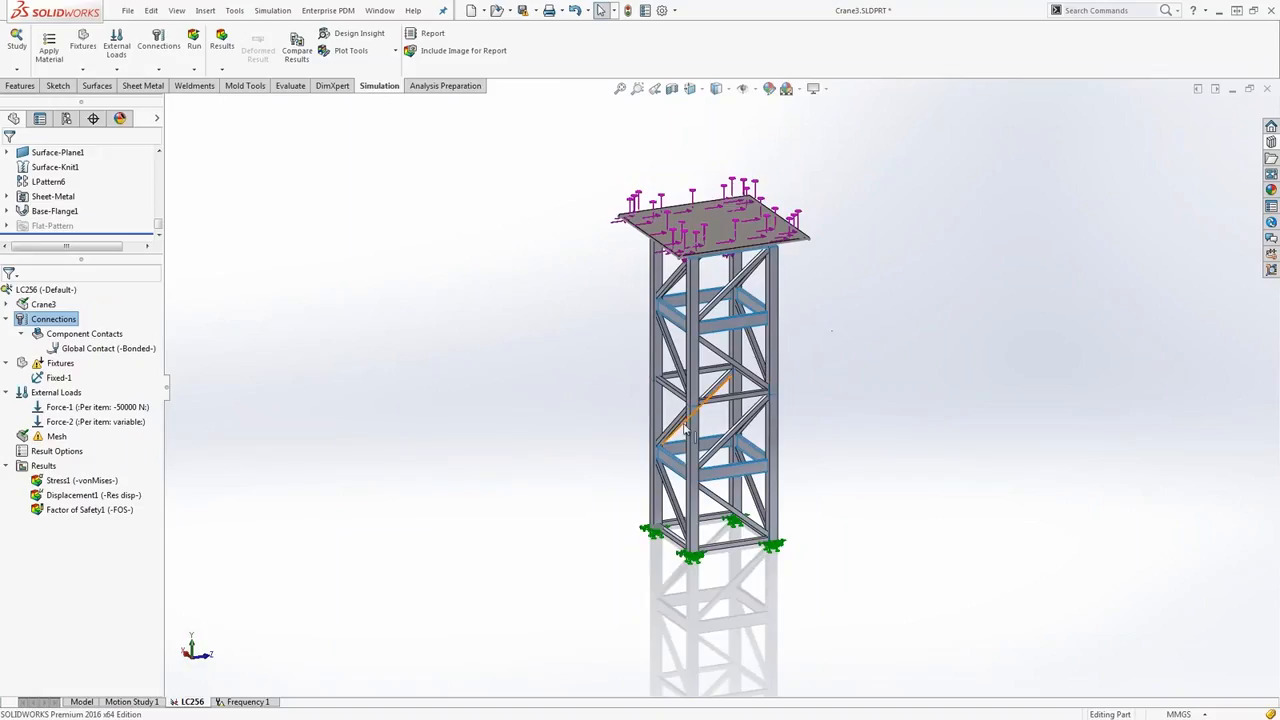
{"action": "middle_click_drag", "start_coordinate": [714, 388], "coordinate": [780, 386]}
{"action": "scroll", "coordinate": [690, 478], "scroll_direction": "down", "scroll_amount": 10}
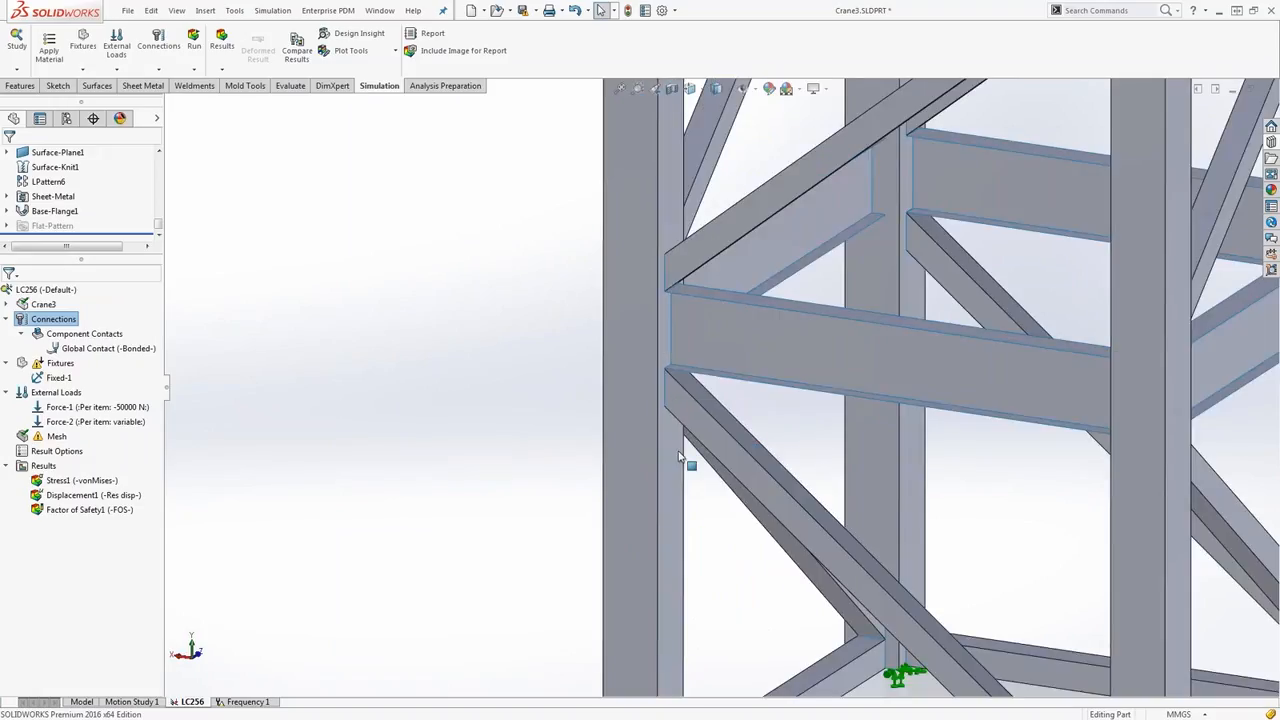
{"action": "scroll", "coordinate": [718, 500], "scroll_direction": "up", "scroll_amount": 3}
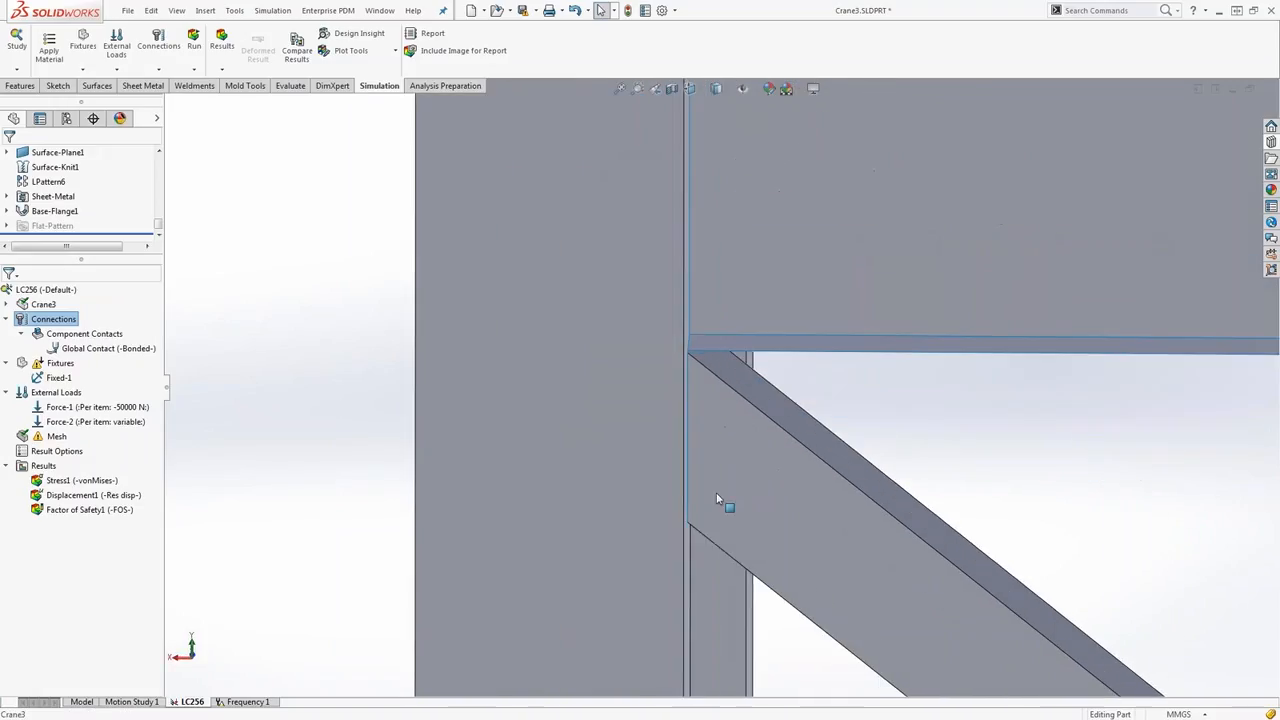
{"action": "scroll", "coordinate": [855, 339], "scroll_direction": "up", "scroll_amount": 5}
{"action": "scroll", "coordinate": [855, 339], "scroll_direction": "up", "scroll_amount": 4}
{"action": "middle_click_drag", "start_coordinate": [890, 190], "coordinate": [838, 220]}
{"action": "scroll", "coordinate": [835, 240], "scroll_direction": "down", "scroll_amount": 3}
{"action": "scroll", "coordinate": [777, 265], "scroll_direction": "up", "scroll_amount": 5}
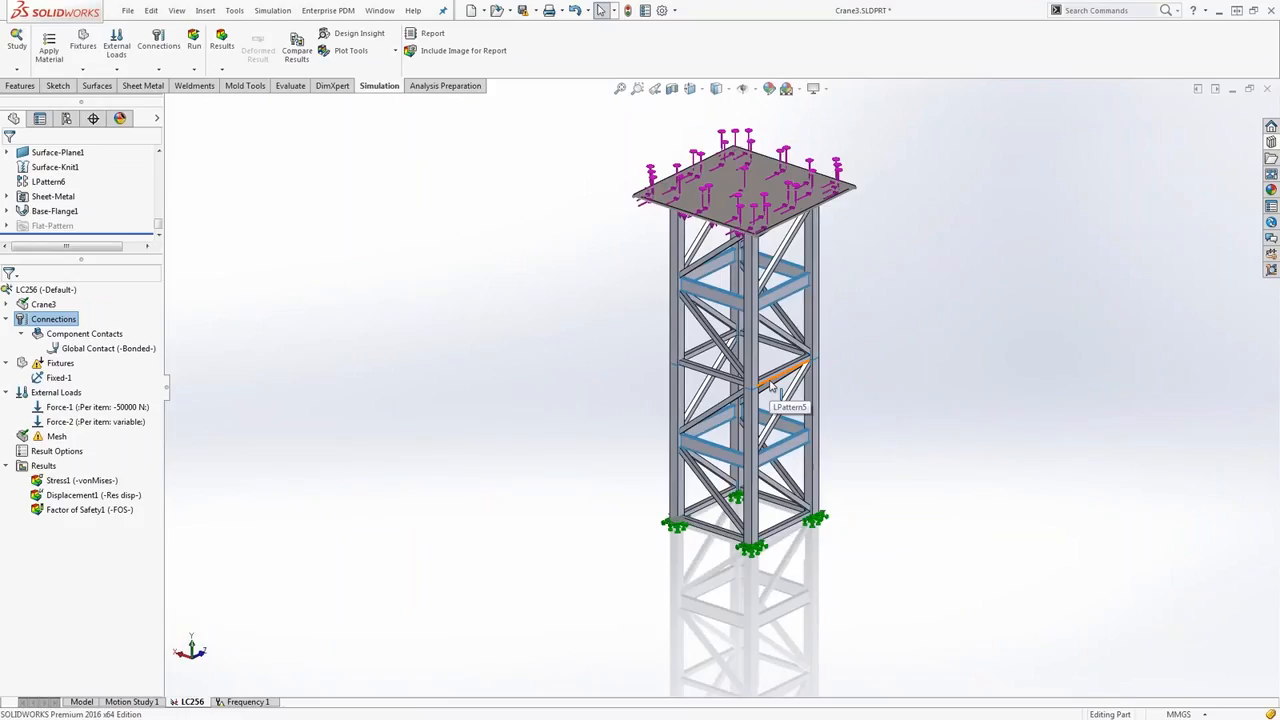
{"action": "scroll", "coordinate": [717, 281], "scroll_direction": "down", "scroll_amount": 5}
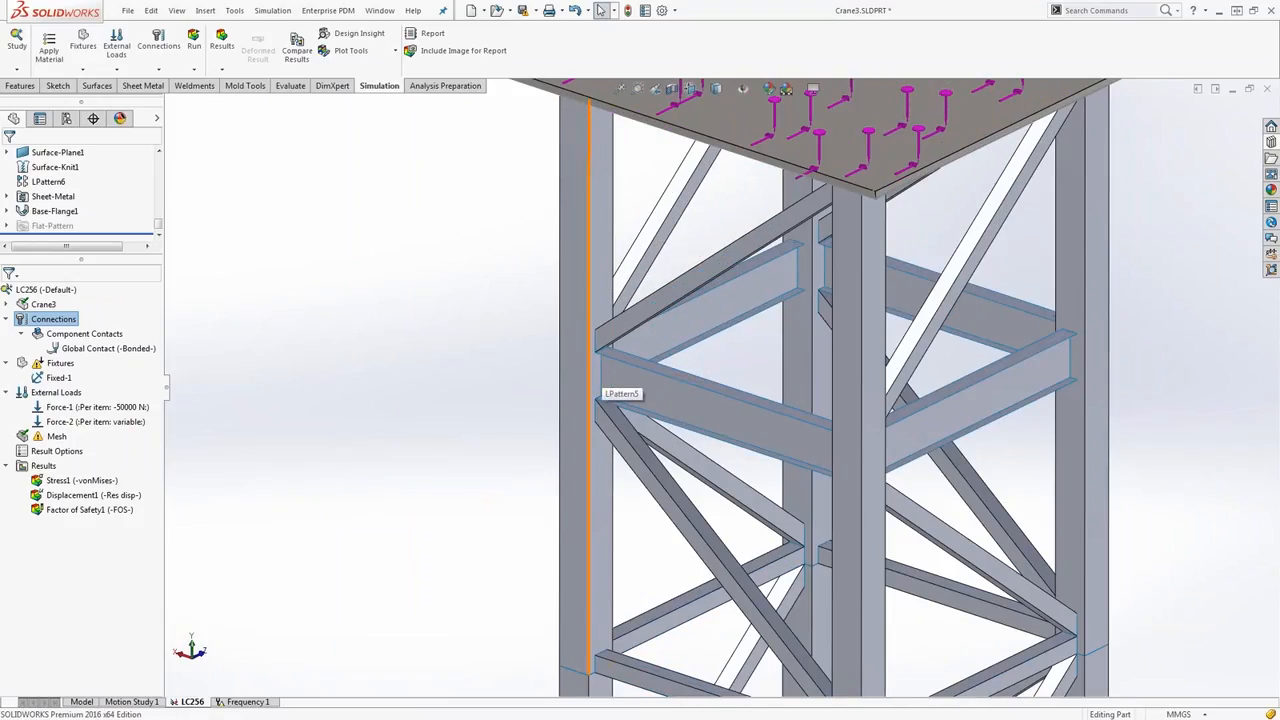
{"action": "scroll", "coordinate": [721, 390], "scroll_direction": "up", "scroll_amount": 5}
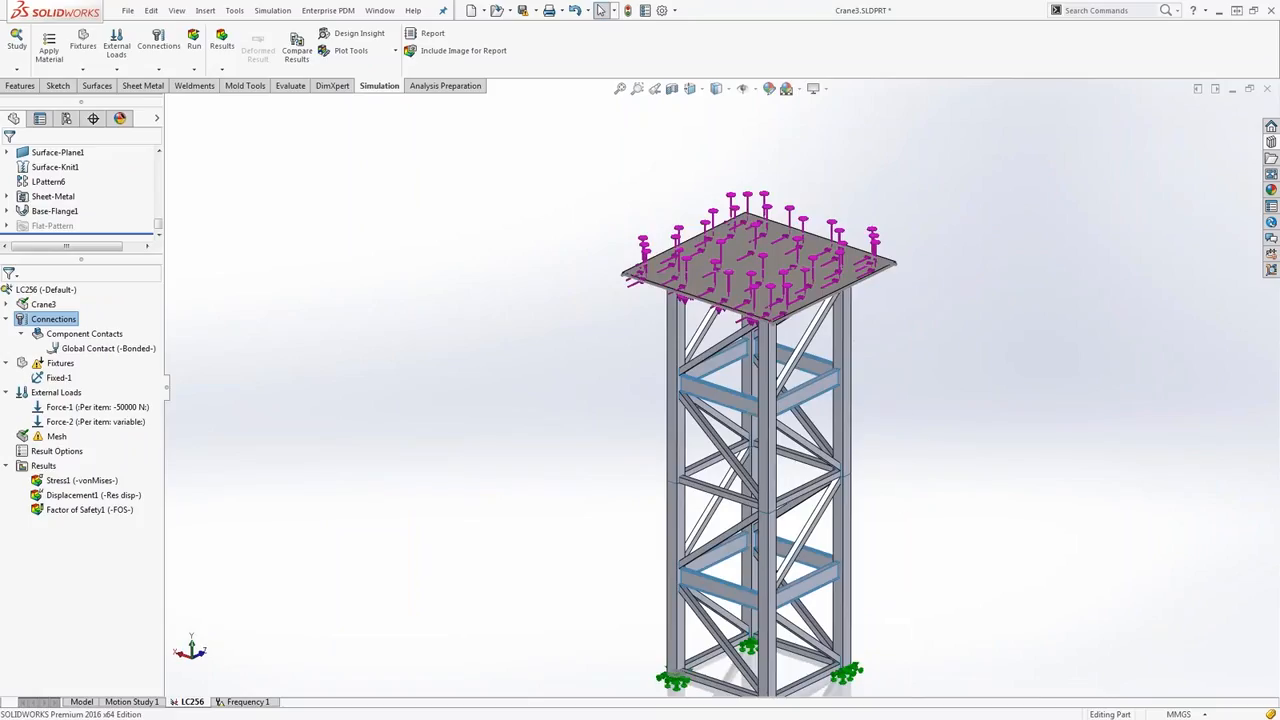
{"action": "scroll", "coordinate": [720, 405], "scroll_direction": "up", "scroll_amount": 2}
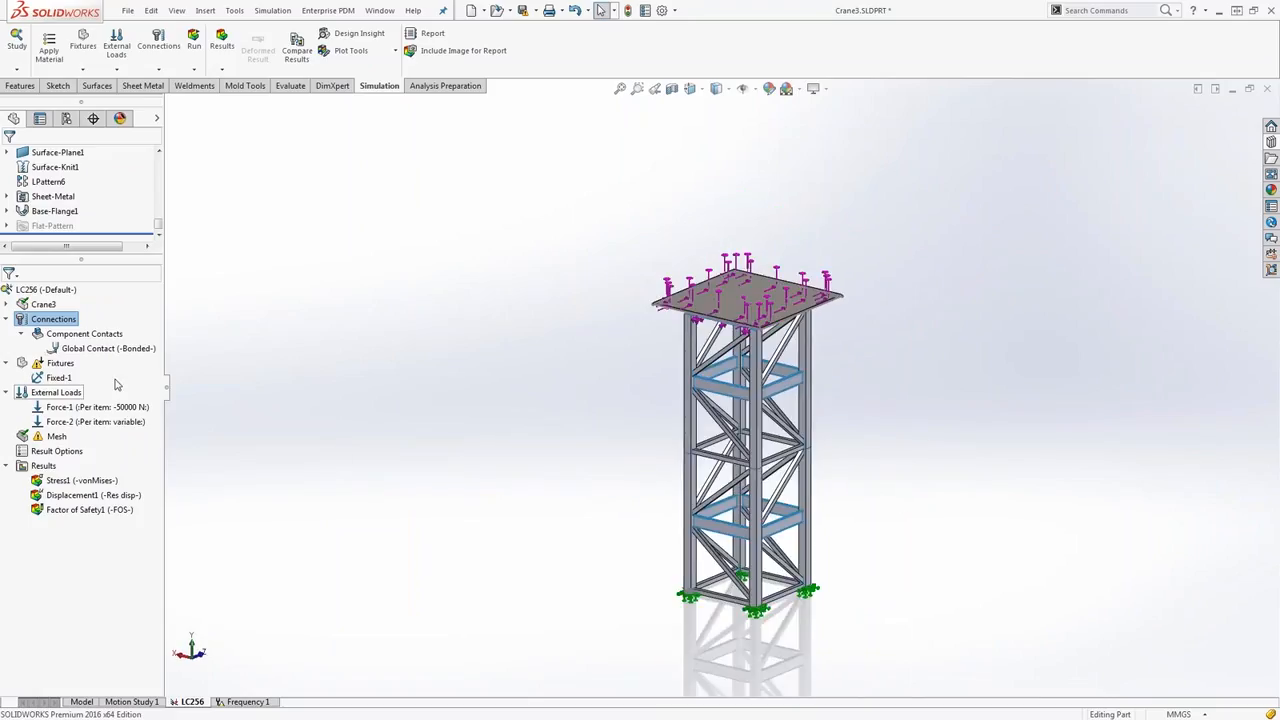
Edit the bonded global contact's definition so that it includes non-touching faces.
{"action": "right_click", "coordinate": [130, 349]}
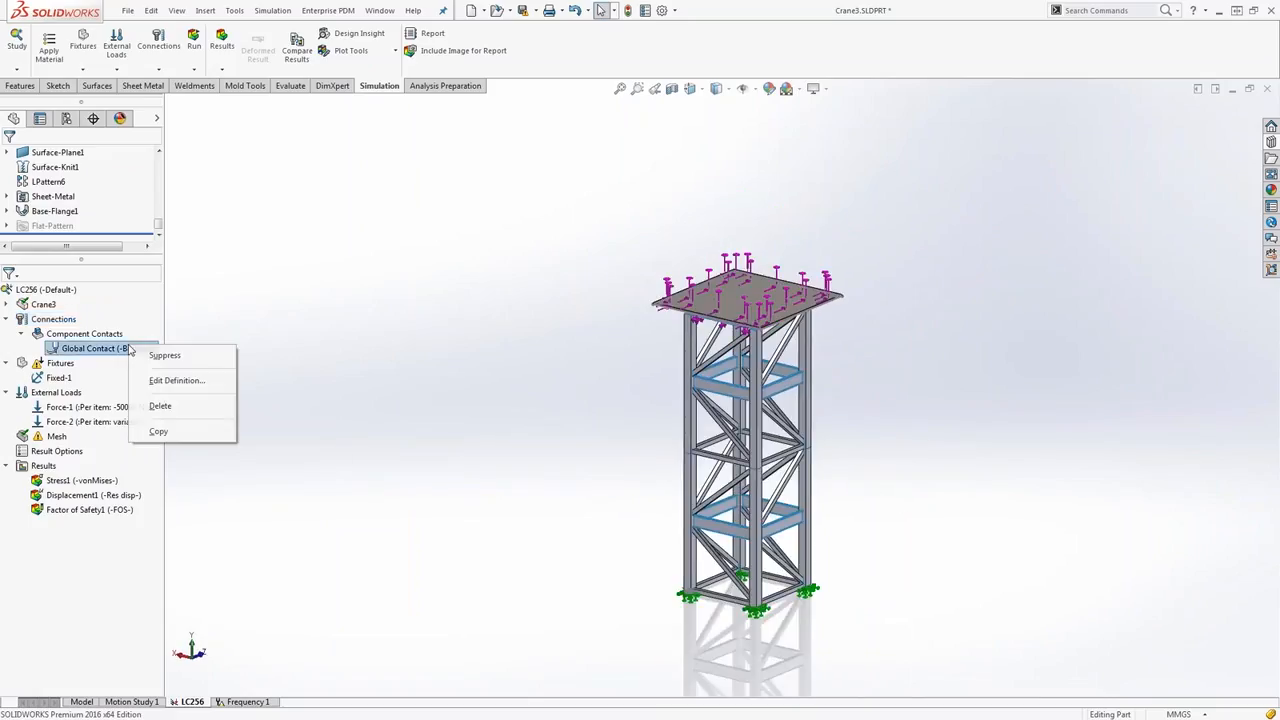
{"action": "left_click", "coordinate": [176, 381]}
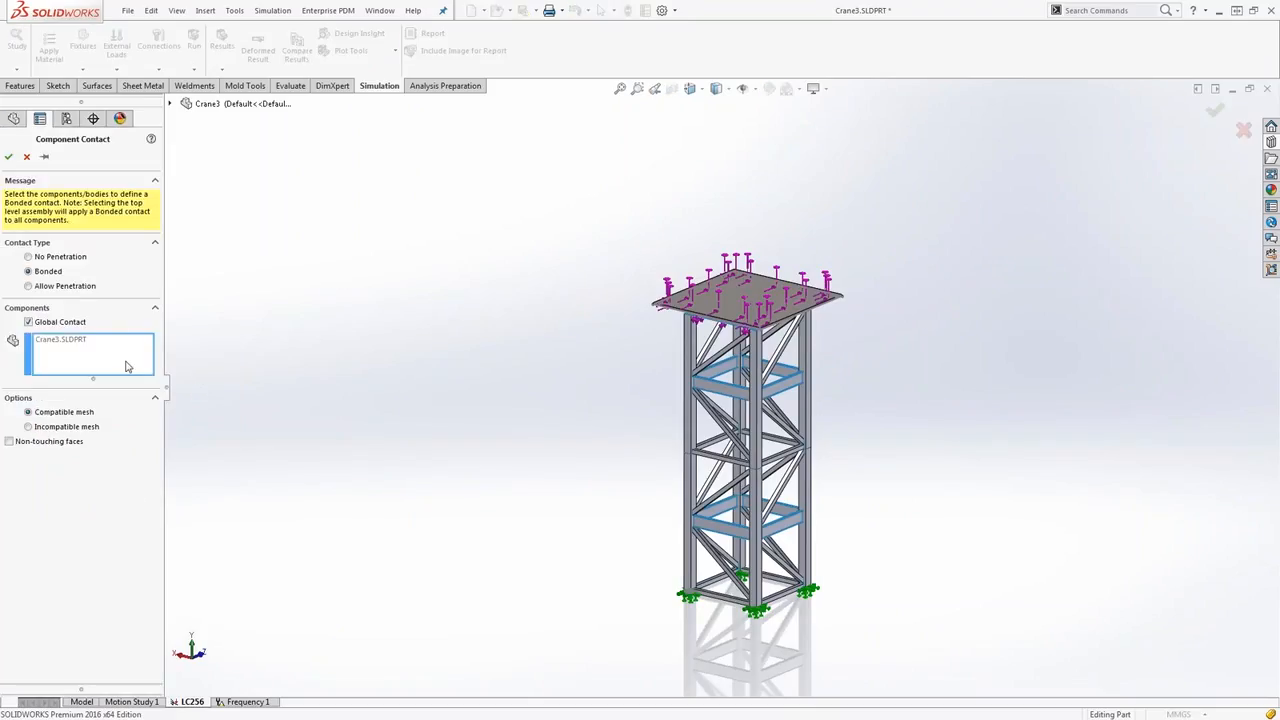
{"action": "left_click", "coordinate": [9, 441]}
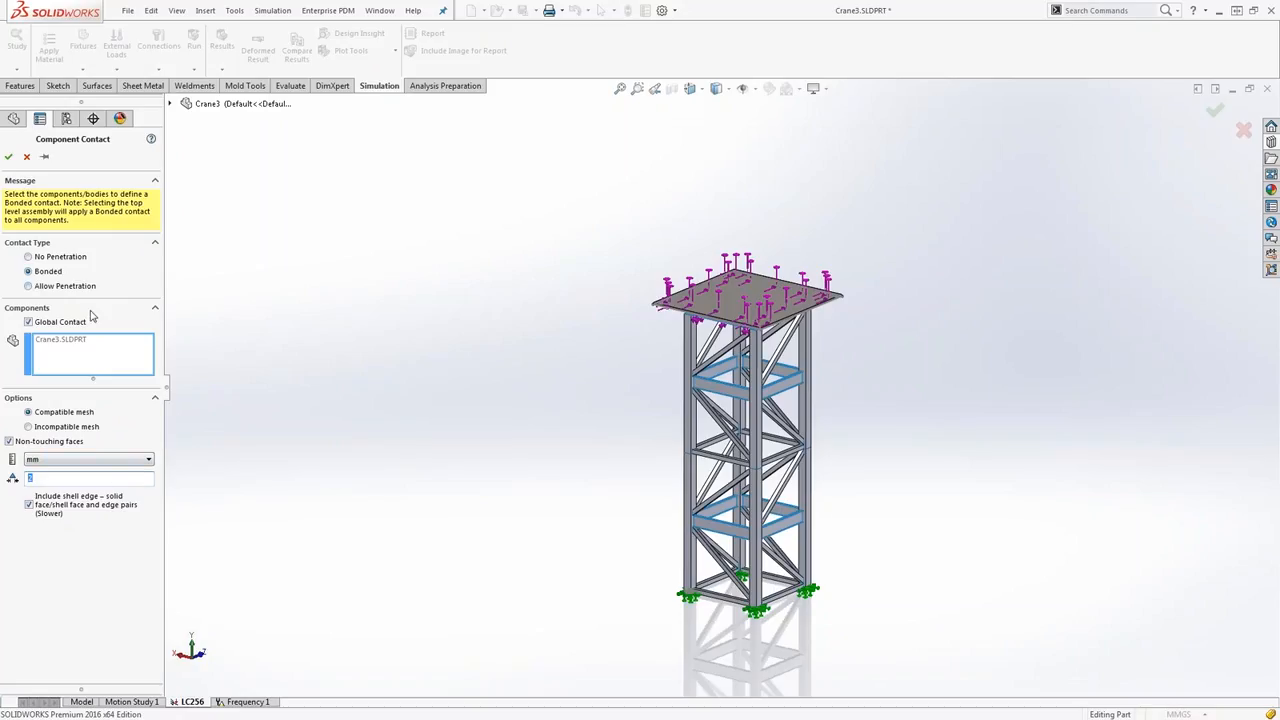
{"action": "left_click", "coordinate": [9, 158]}
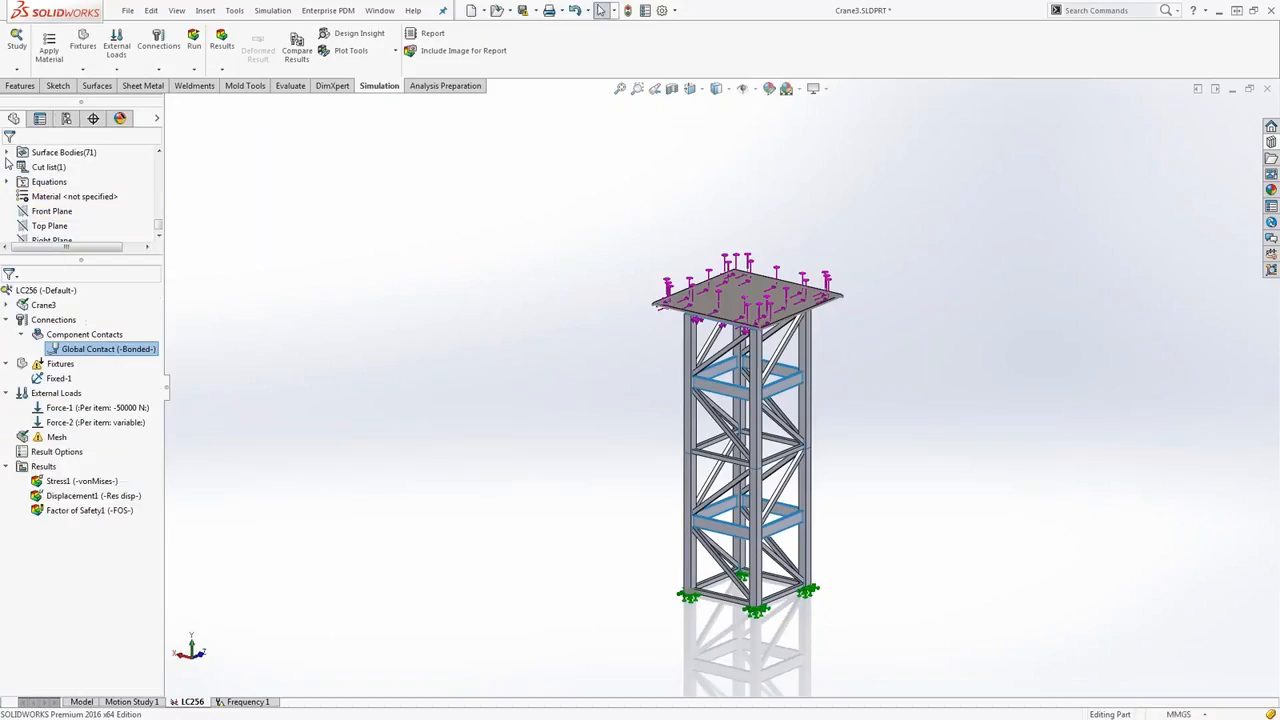
Run study LC256 and look over the tower's deformed von Mises stress plot from several angles.
{"action": "scroll", "coordinate": [903, 404], "scroll_direction": "down", "scroll_amount": 2}
{"action": "scroll", "coordinate": [903, 404], "scroll_direction": "down", "scroll_amount": 1}
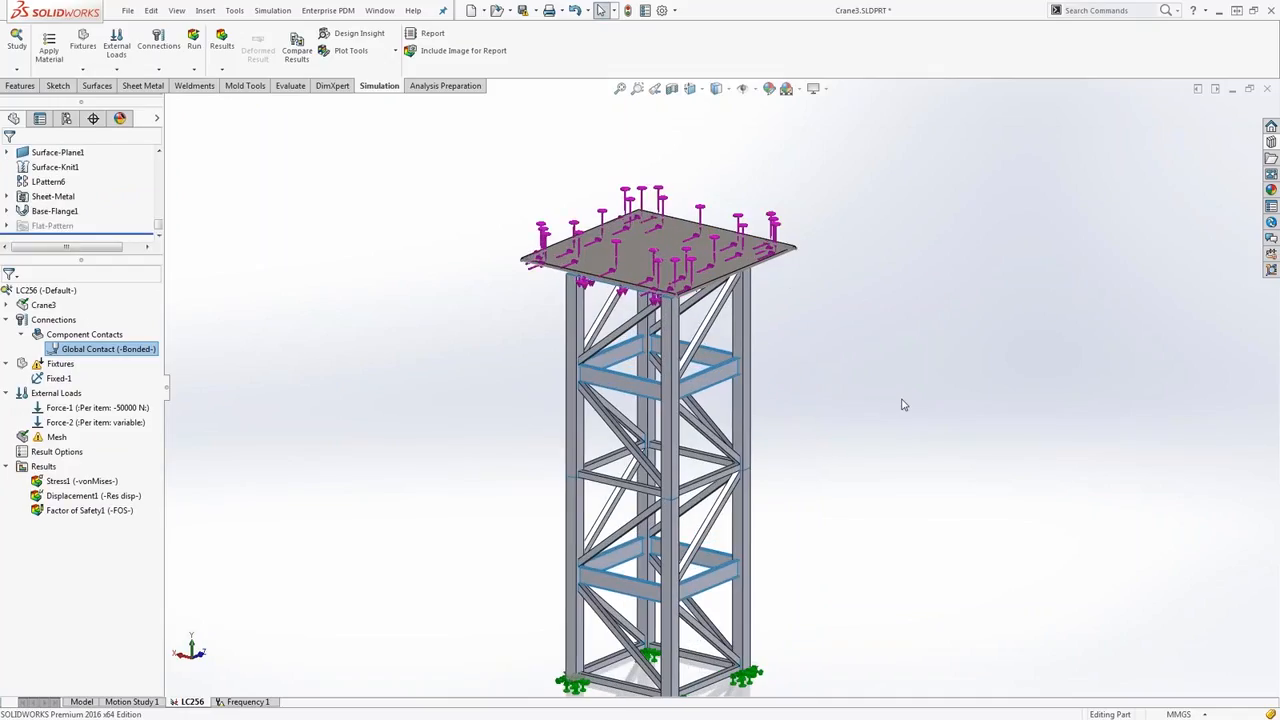
{"action": "right_click", "coordinate": [70, 292]}
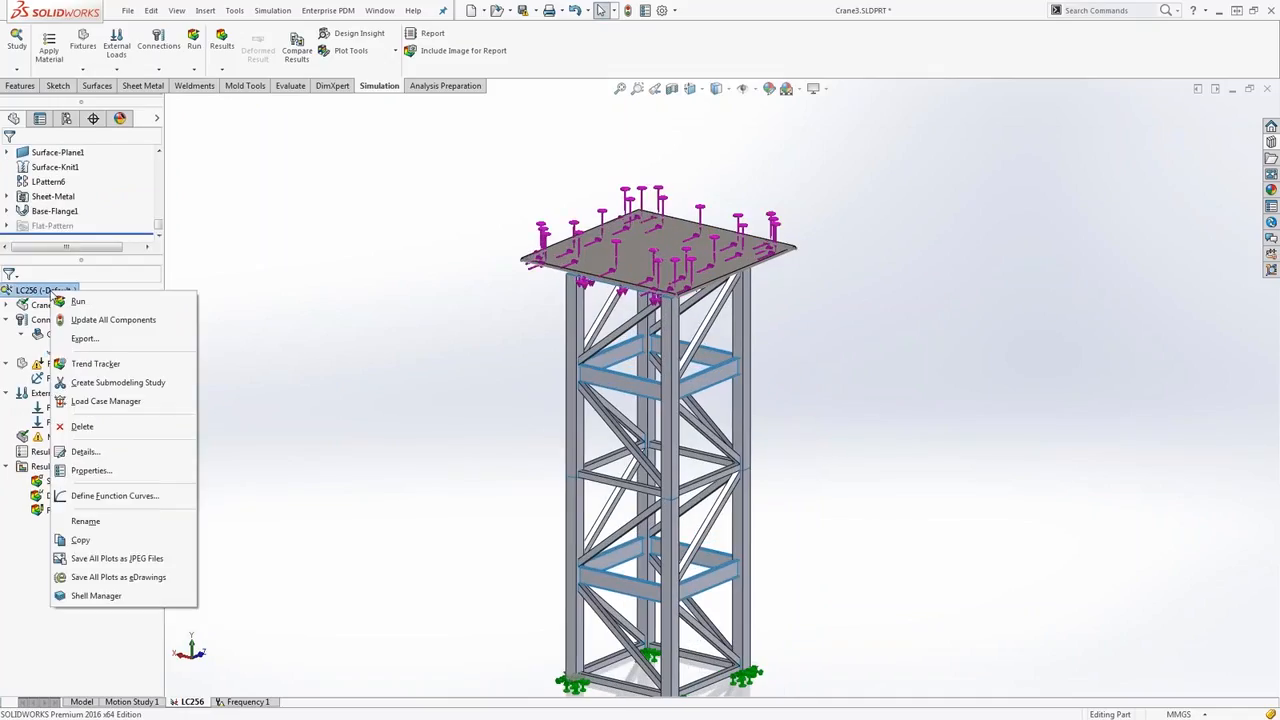
{"action": "left_click", "coordinate": [77, 301]}
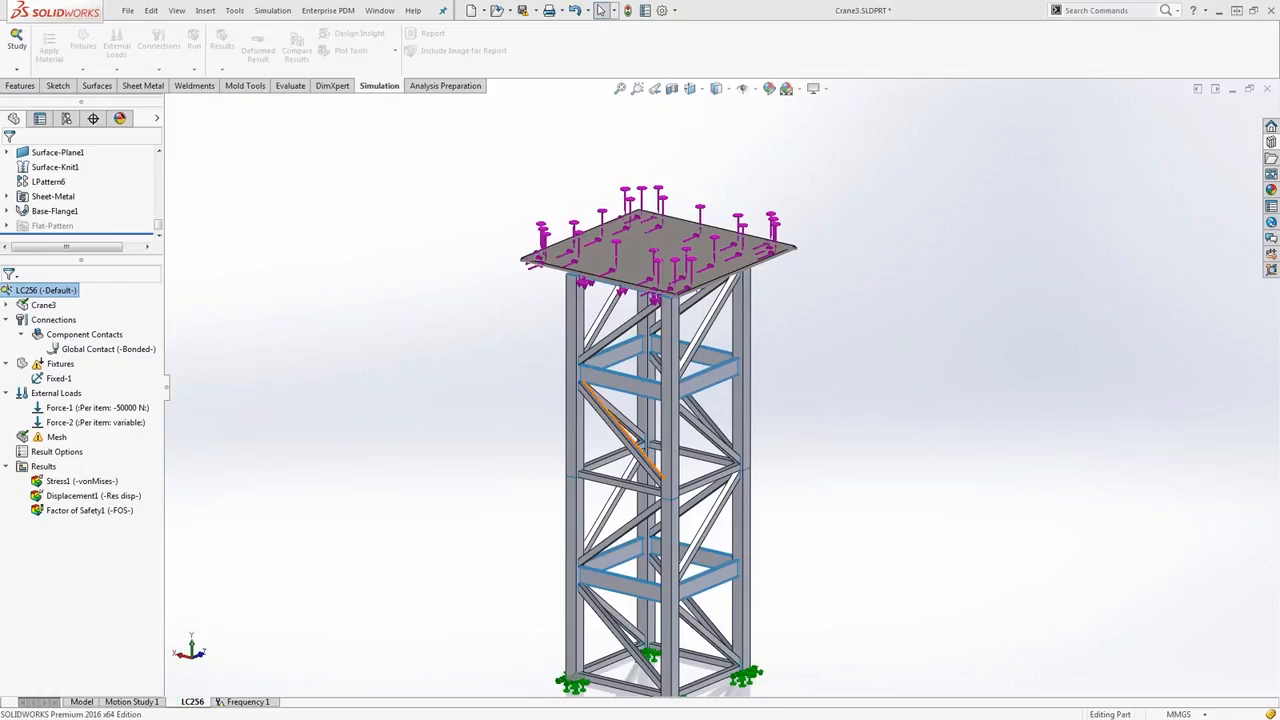
{"action": "left_click_drag", "start_coordinate": [420, 137], "coordinate": [298, 137]}
{"action": "left_click", "coordinate": [355, 248]}
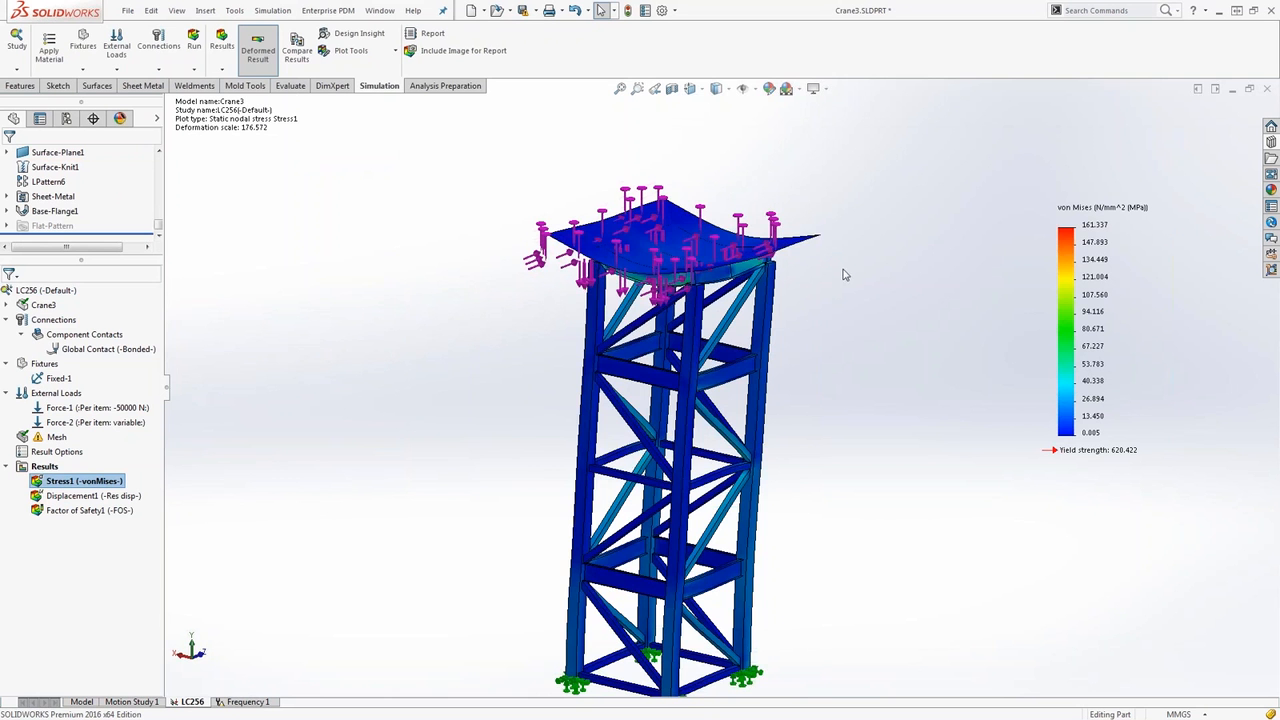
{"action": "middle_click_drag", "start_coordinate": [867, 320], "coordinate": [780, 330]}
{"action": "middle_click_drag", "start_coordinate": [855, 343], "coordinate": [851, 385]}
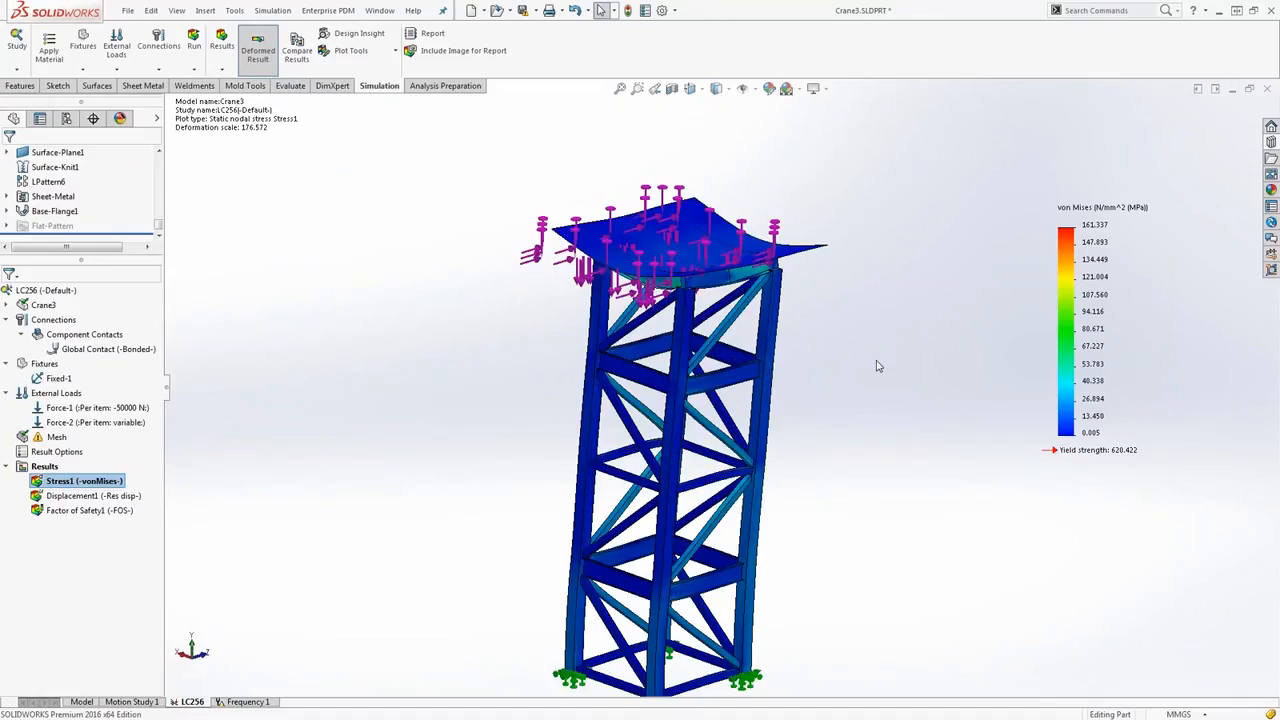